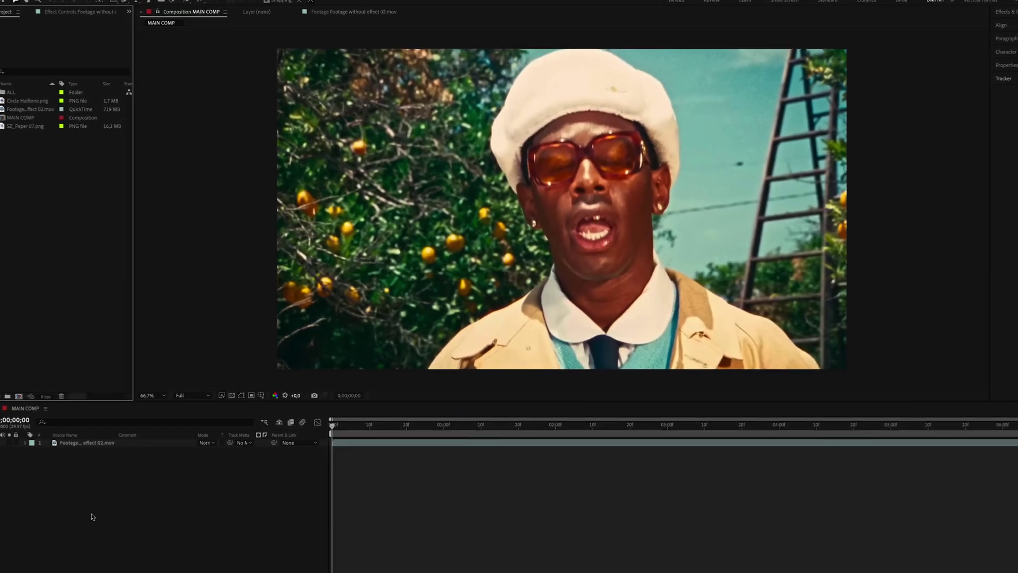
# Duplicate the footage layer and mark the man in the white beret as foreground on the upper copy with the Roto Brush.
pyautogui.click(108, 440)
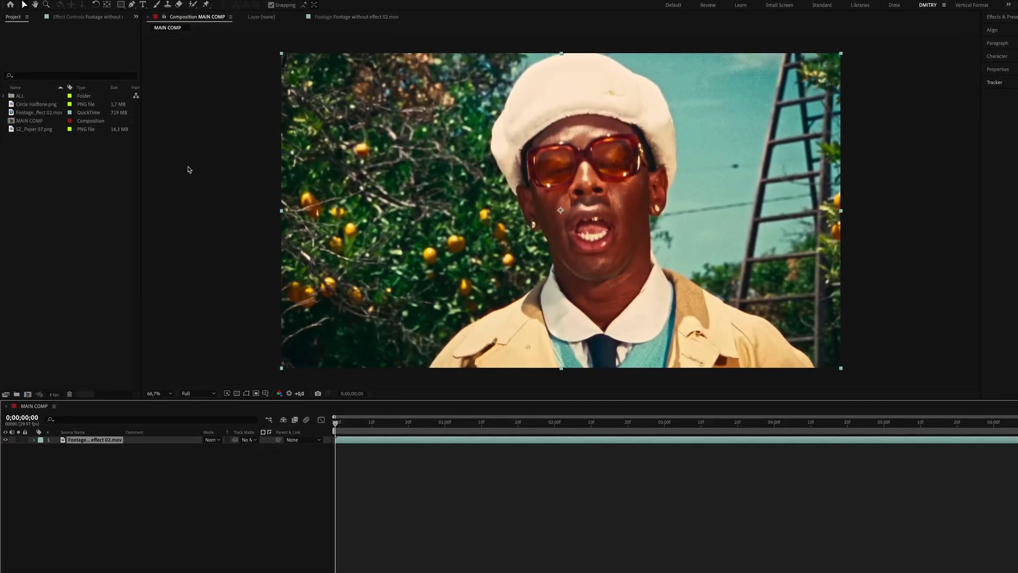
pyautogui.hotkey('ctrl', 'd')
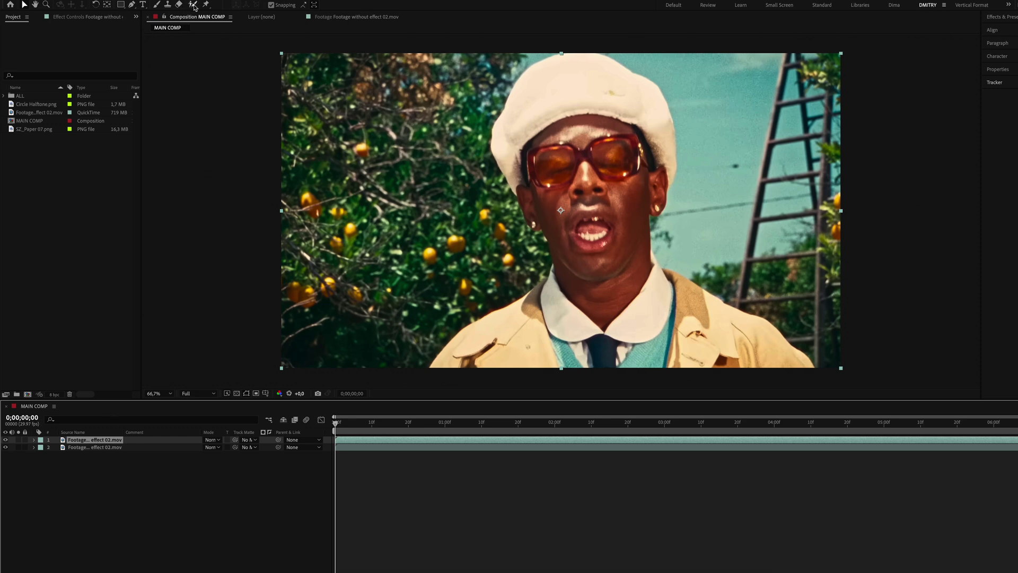
pyautogui.doubleClick(510, 183)
pyautogui.moveTo(537, 255); pyautogui.dragTo(587, 162)
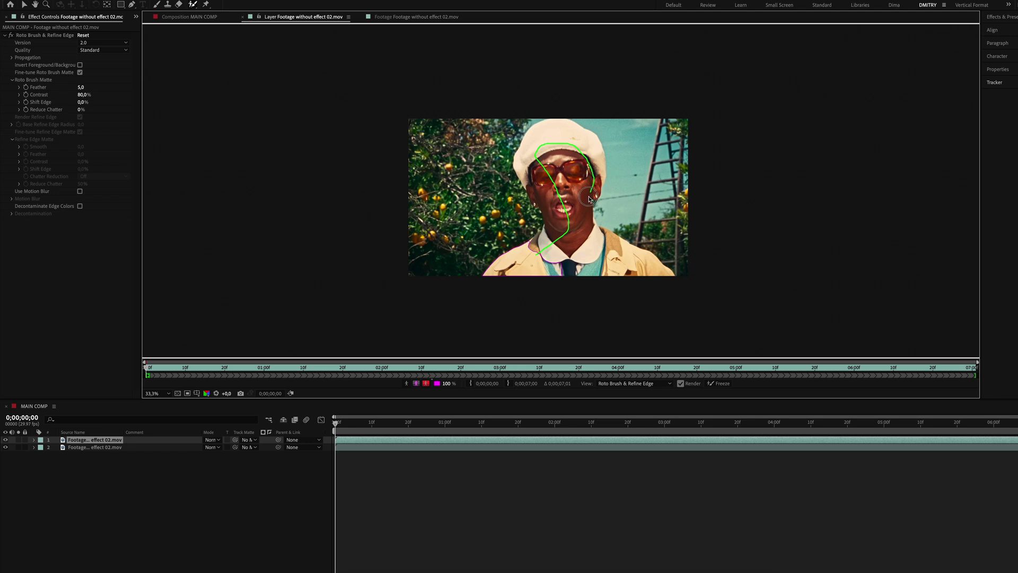
pyautogui.moveTo(655, 277); pyautogui.dragTo(656, 278)
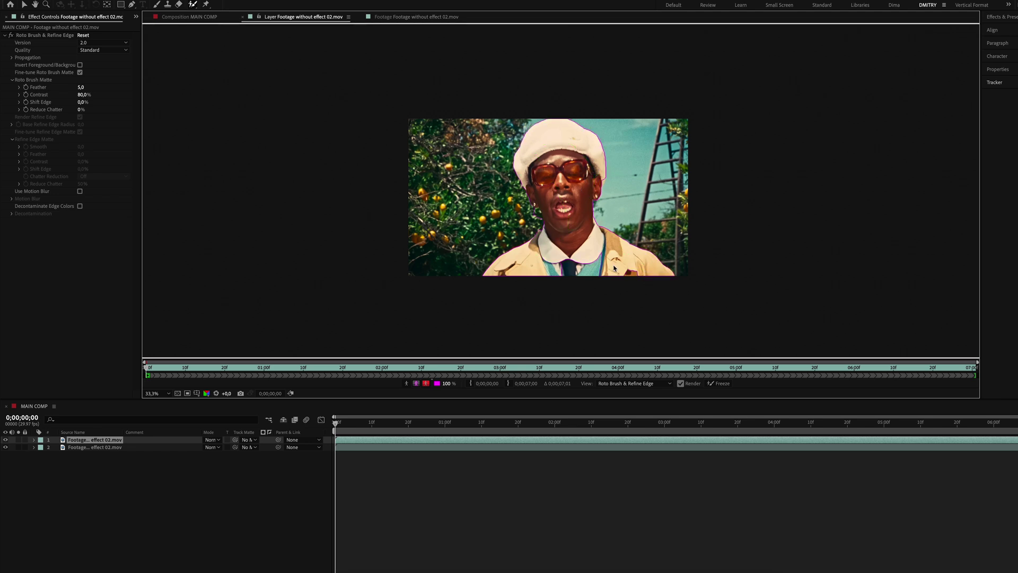
# Propagate the Roto Brush matte through the clip, freeze it, and return to the MAIN COMP composition view.
pyautogui.press('space')
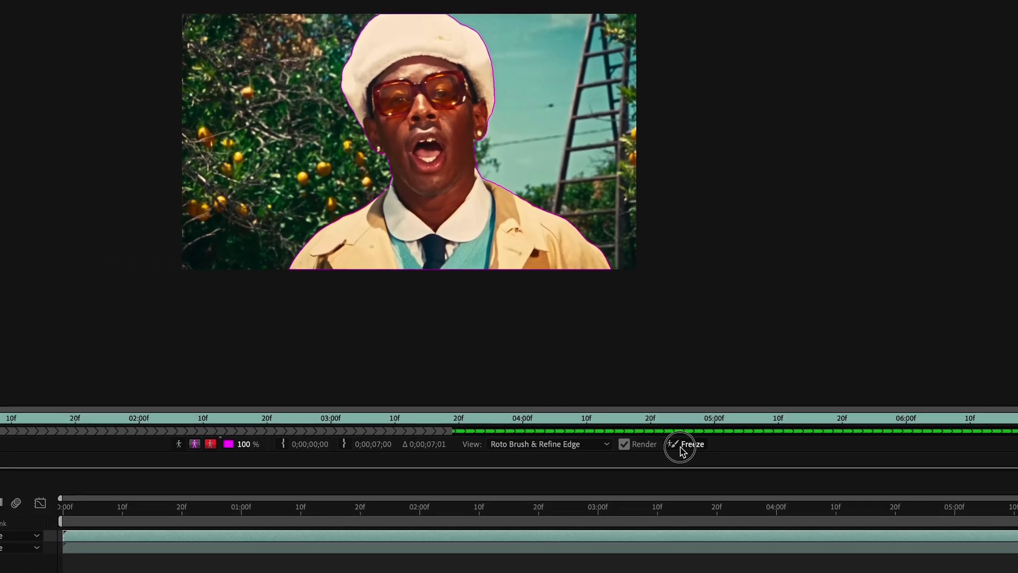
pyautogui.click(663, 464)
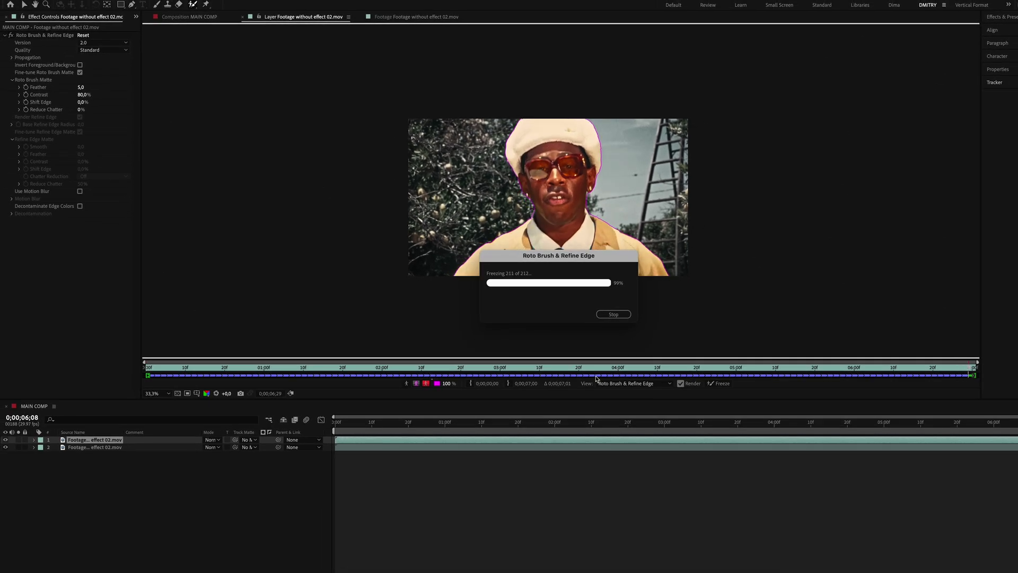
pyautogui.click(189, 17)
pyautogui.click(361, 17)
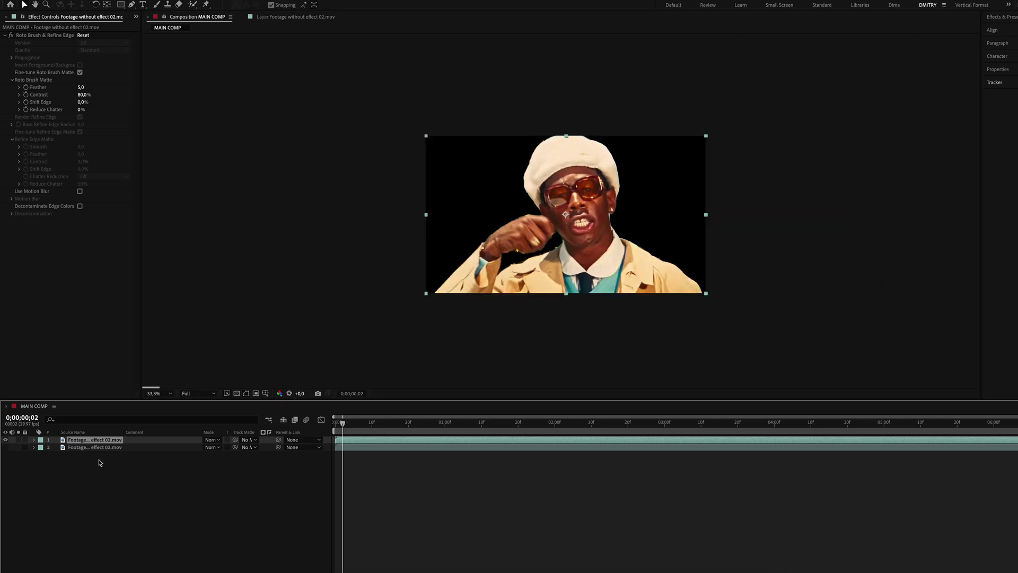
# Hide the rotoscoped layer, show the original footage layer, and go to the first frame.
pyautogui.click(5, 439)
pyautogui.click(5, 447)
pyautogui.press('Home')
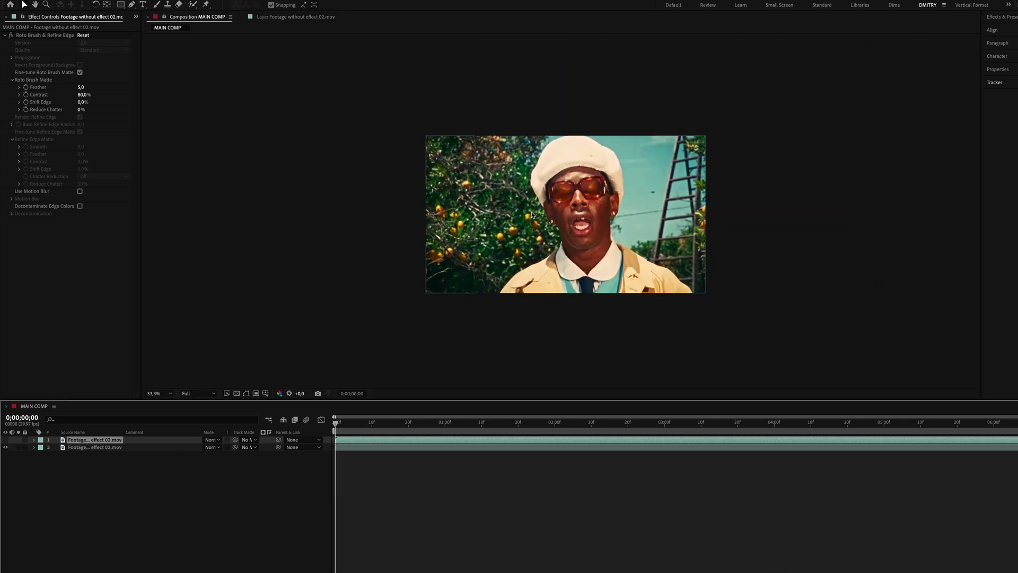
# View the saved frame snapshots in the FX Console gallery and close it.
pyautogui.hotkey('ctrl', 'space')
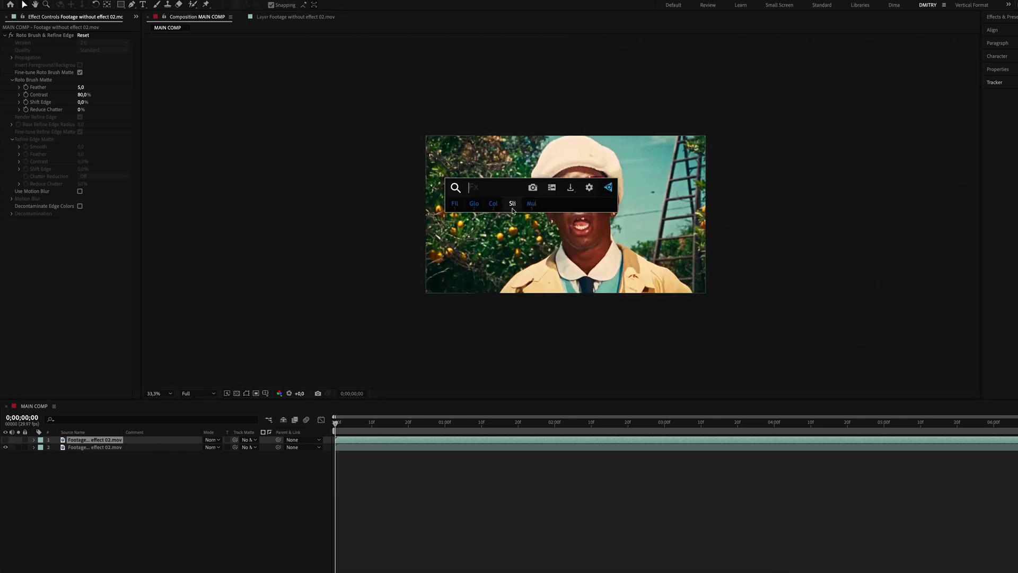
pyautogui.click(552, 187)
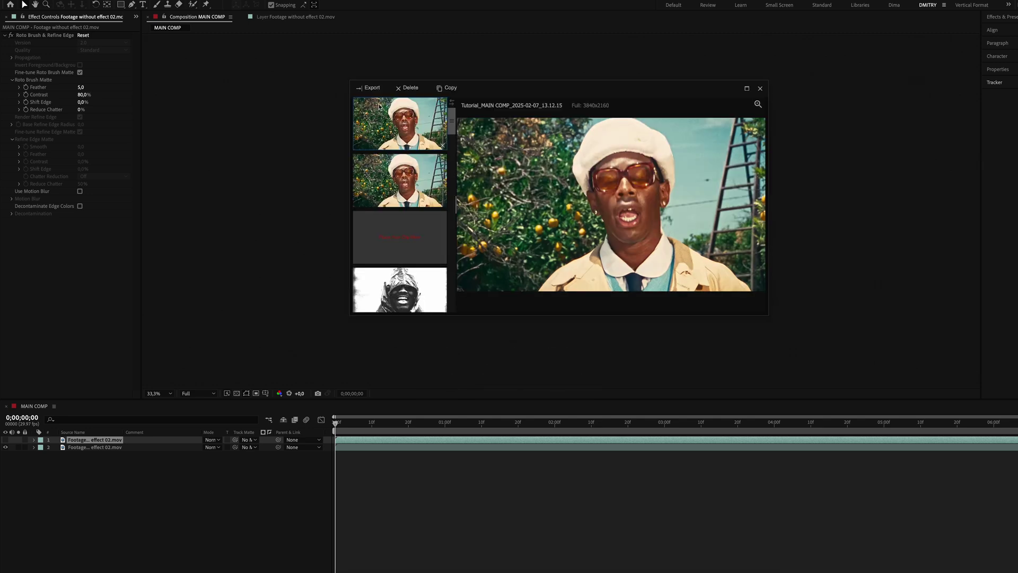
pyautogui.click(761, 89)
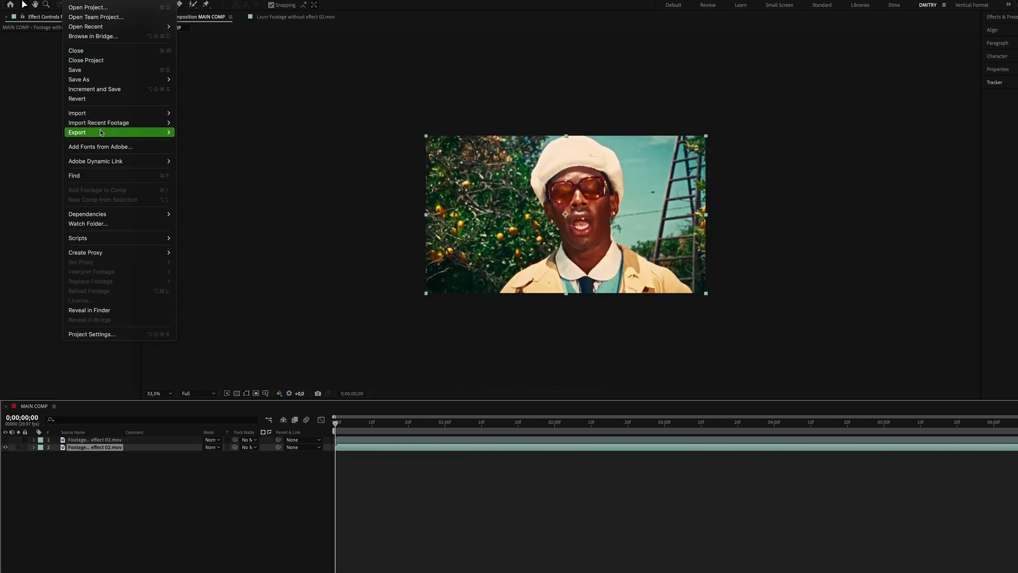
# Add MAIN COMP to the render queue and remove the finished FINAL and Comp 1 items.
pyautogui.moveTo(101, 132)
pyautogui.click(206, 142)
pyautogui.click(208, 142)
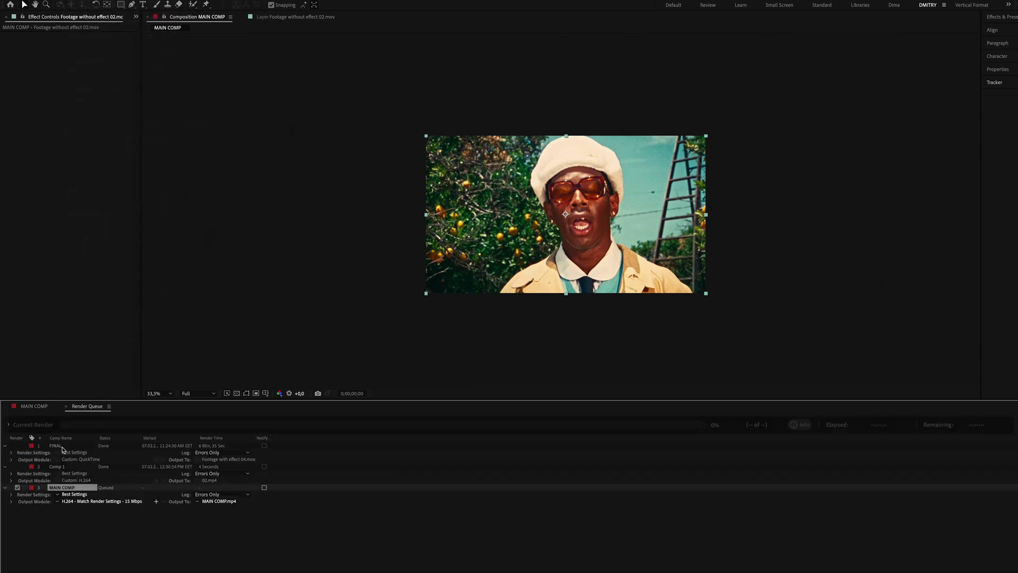
pyautogui.click(62, 446)
pyautogui.keyDown('shift'); pyautogui.click(58, 466); pyautogui.keyUp('shift')
pyautogui.press('Delete')
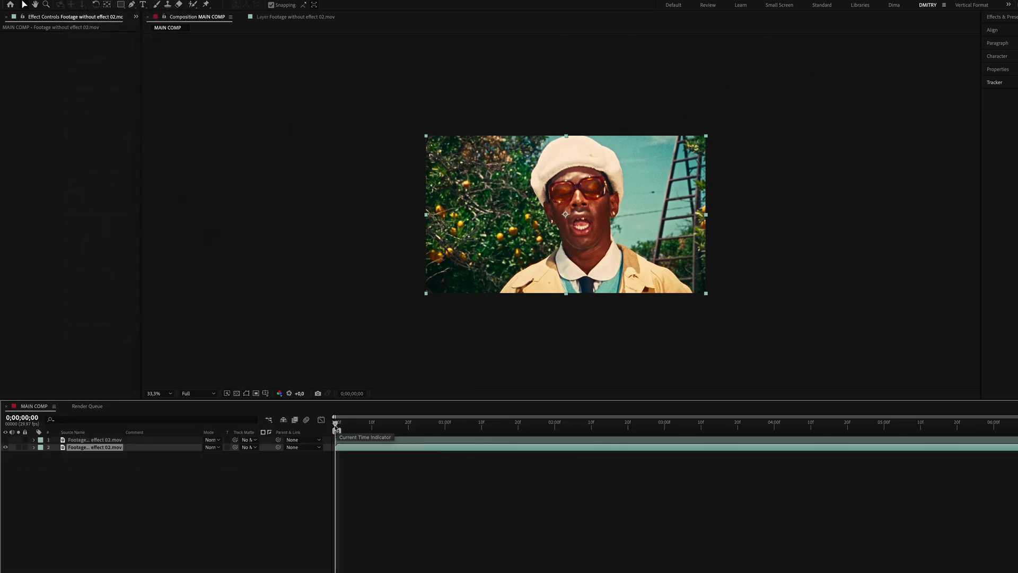
# Set the MAIN COMP render to save to the Desktop and change its output format to PNG Sequence.
pyautogui.click(103, 407)
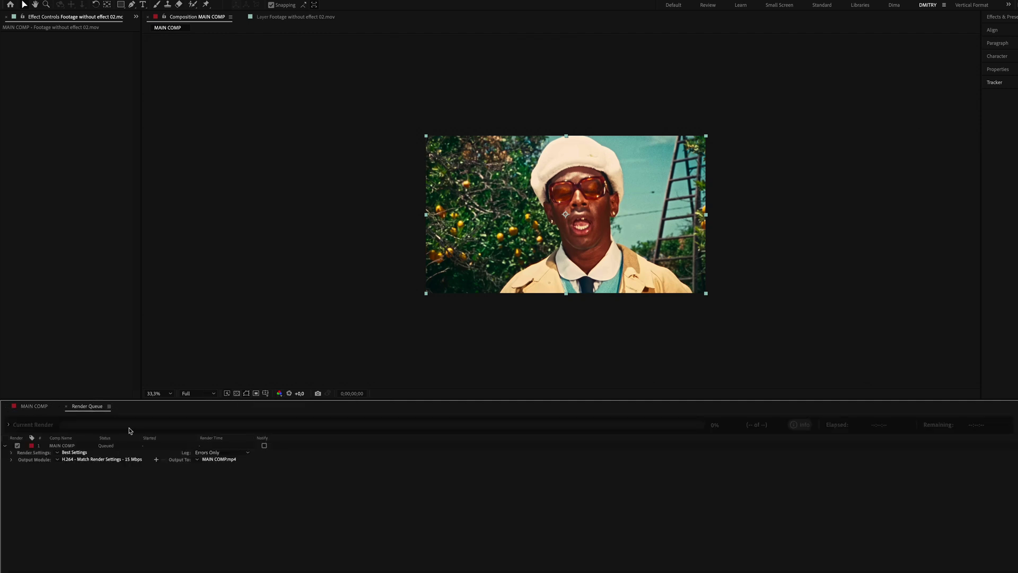
pyautogui.click(230, 459)
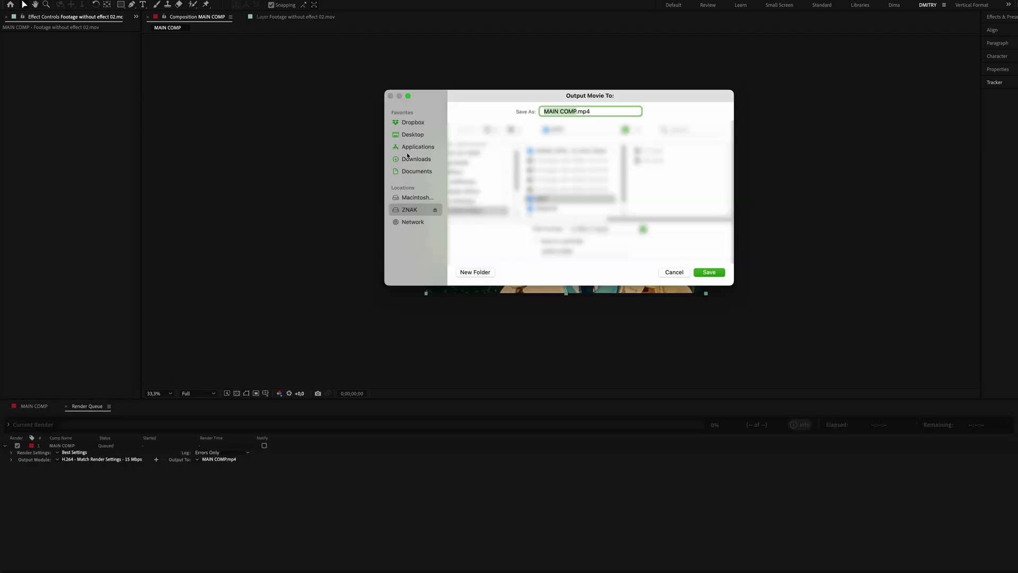
pyautogui.click(413, 135)
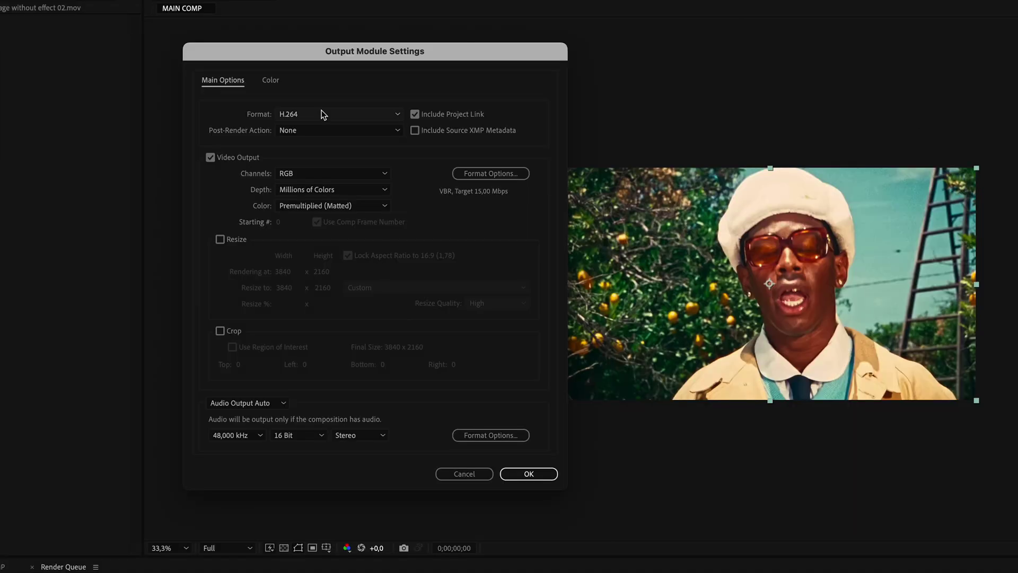
pyautogui.click(264, 98)
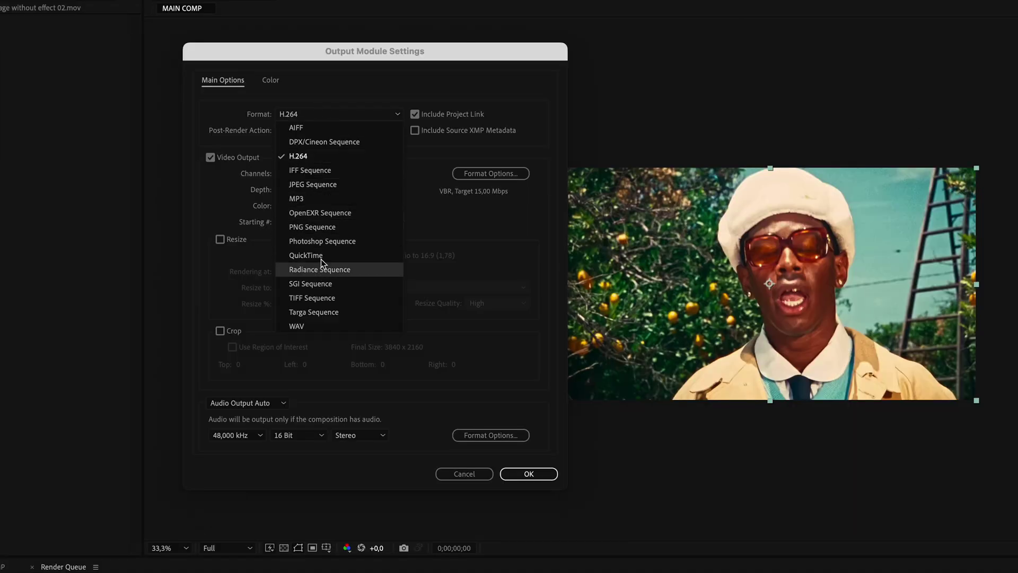
pyautogui.click(316, 227)
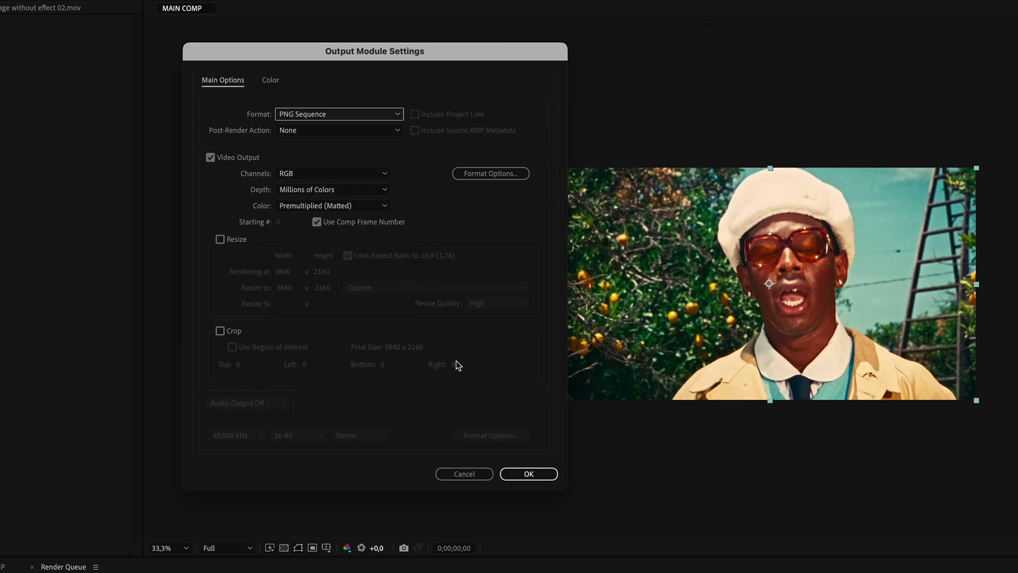
pyautogui.click(531, 473)
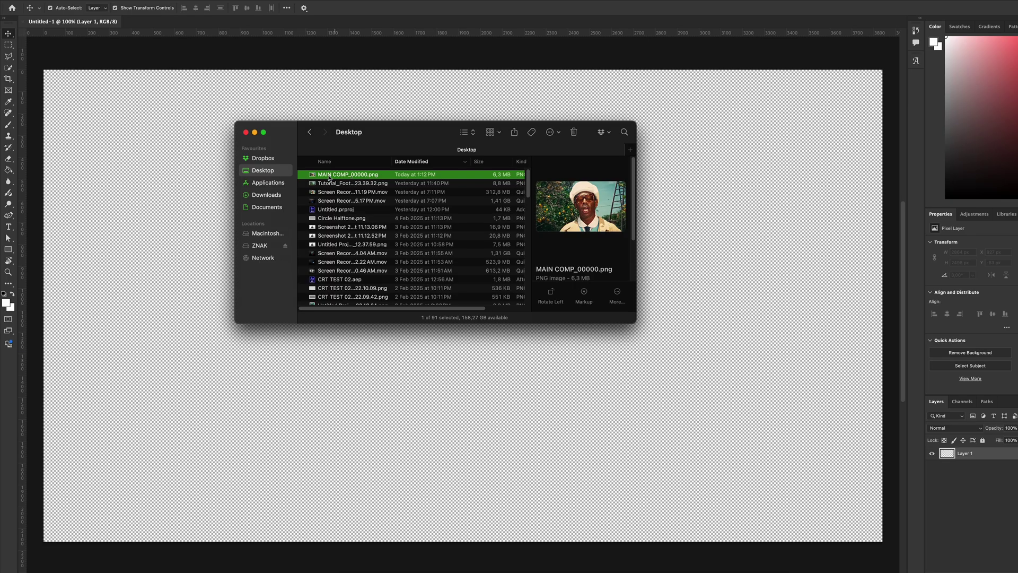
# In Photoshop, place MAIN COMP_00000.png in the document and draw a loose lasso selection around the man.
pyautogui.moveTo(327, 175); pyautogui.dragTo(352, 387)
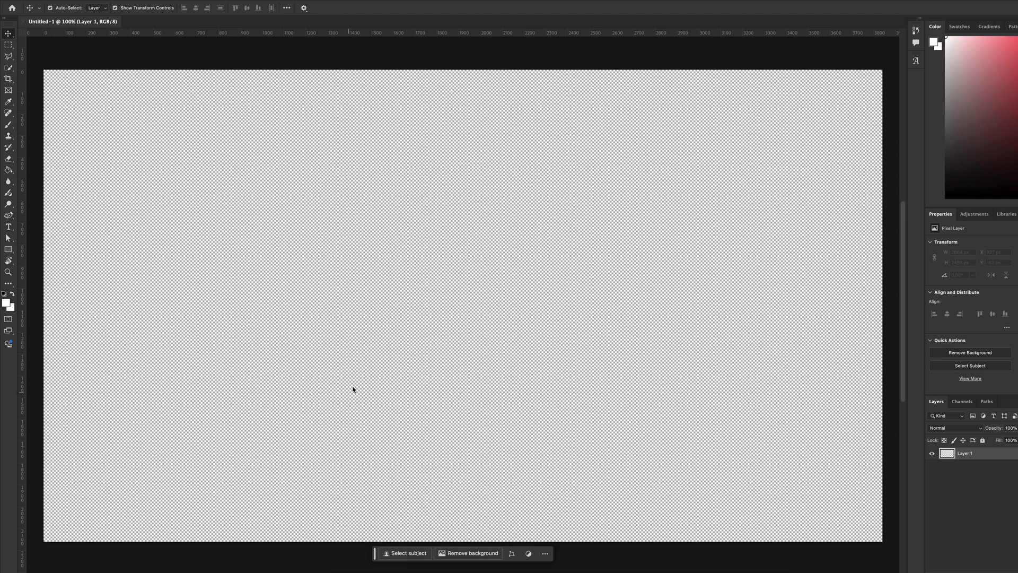
pyautogui.click(8, 57)
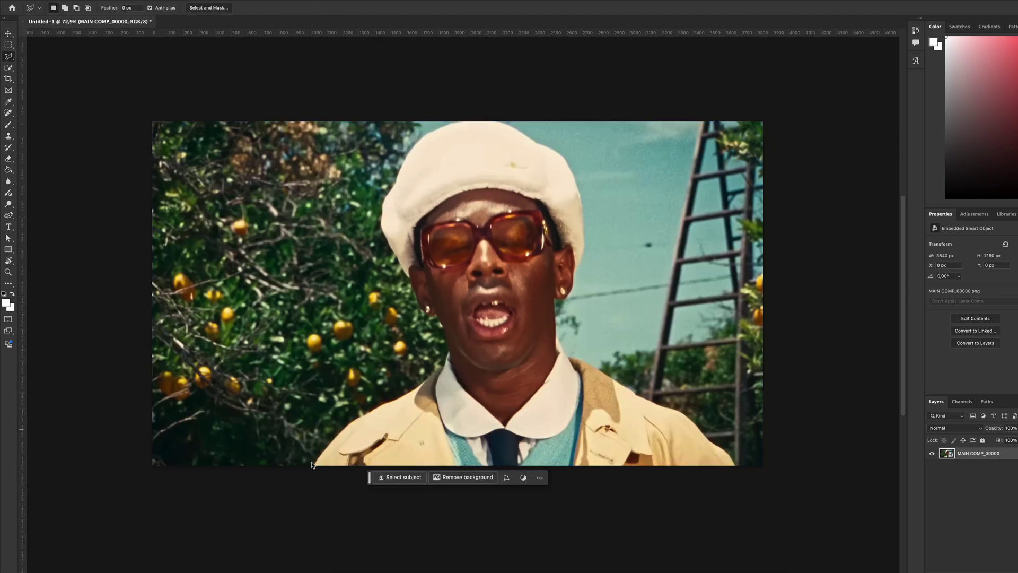
pyautogui.click(268, 467)
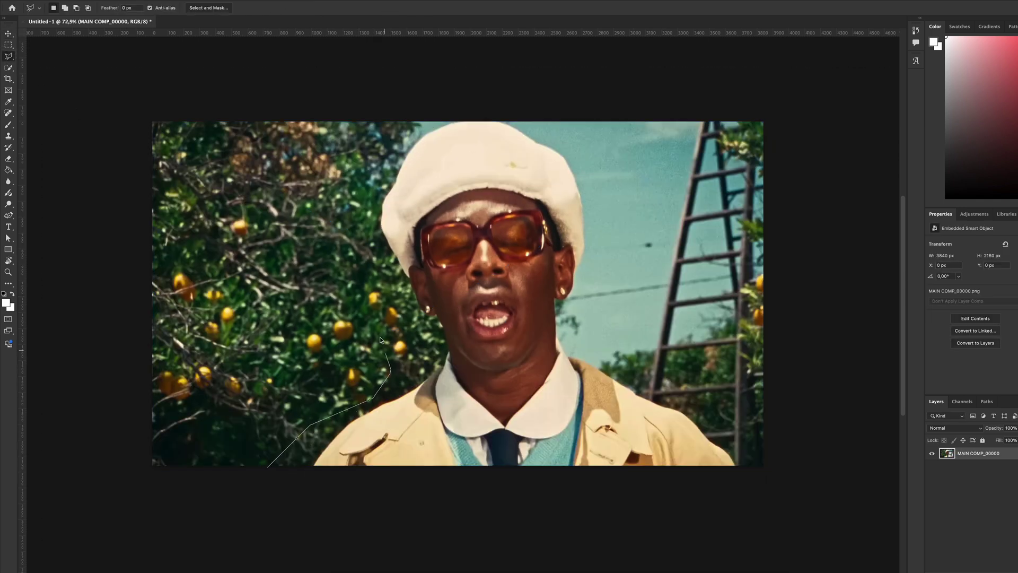
pyautogui.moveTo(515, 118); pyautogui.dragTo(269, 470)
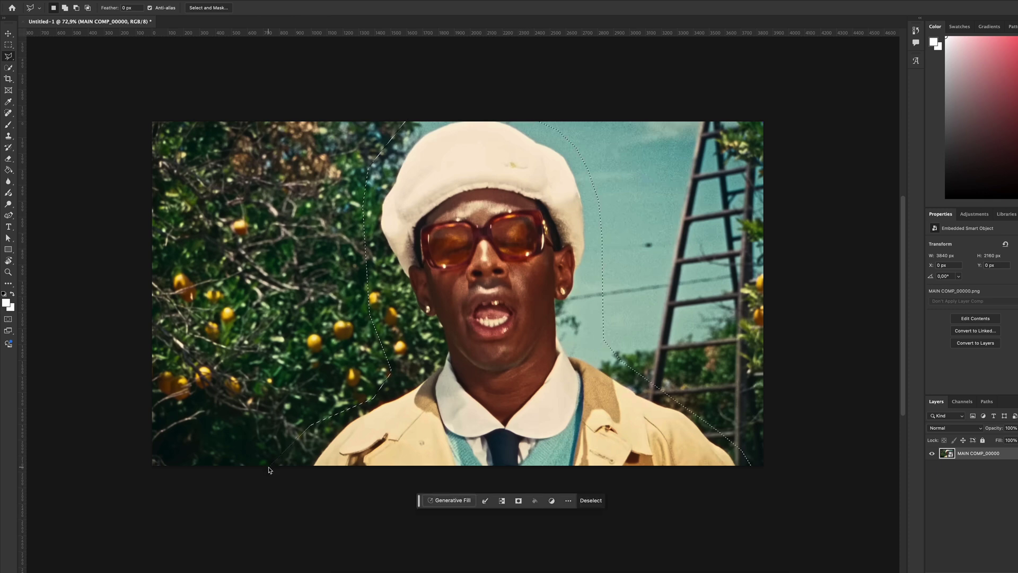
# Remove the man with Generative Fill using an empty prompt, compare the variations, and keep the second one.
pyautogui.click(444, 506)
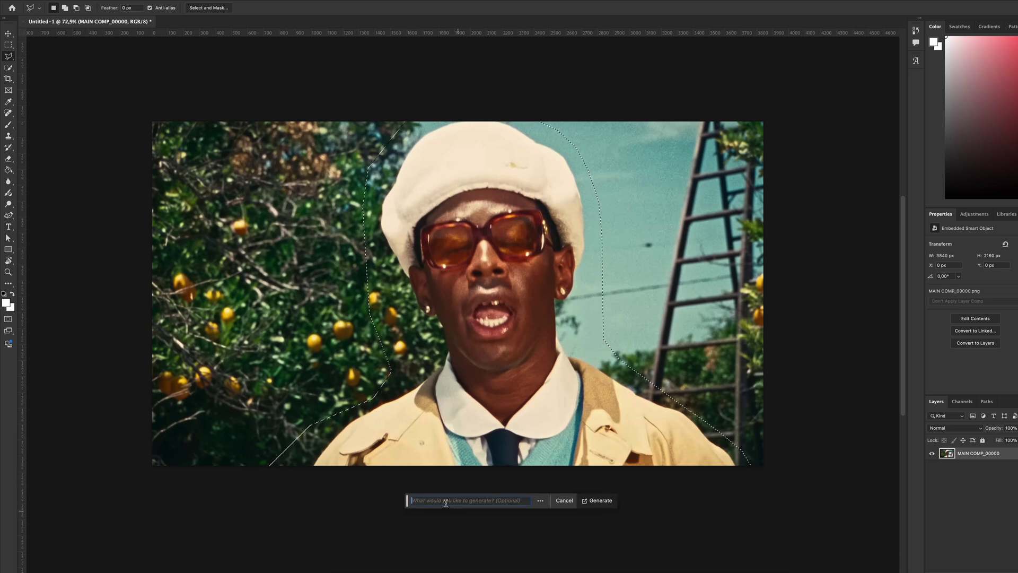
pyautogui.click(600, 501)
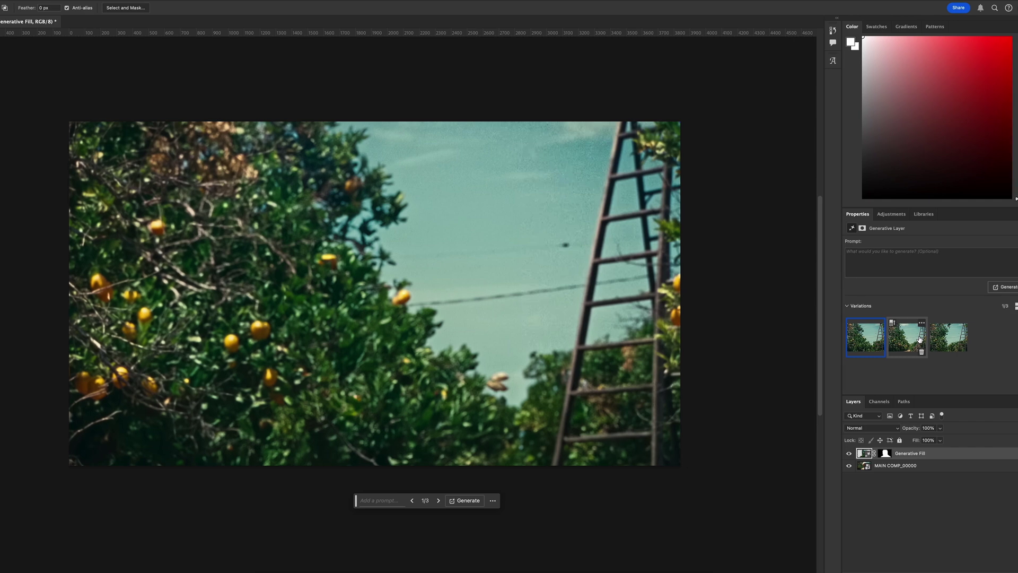
pyautogui.click(1002, 340)
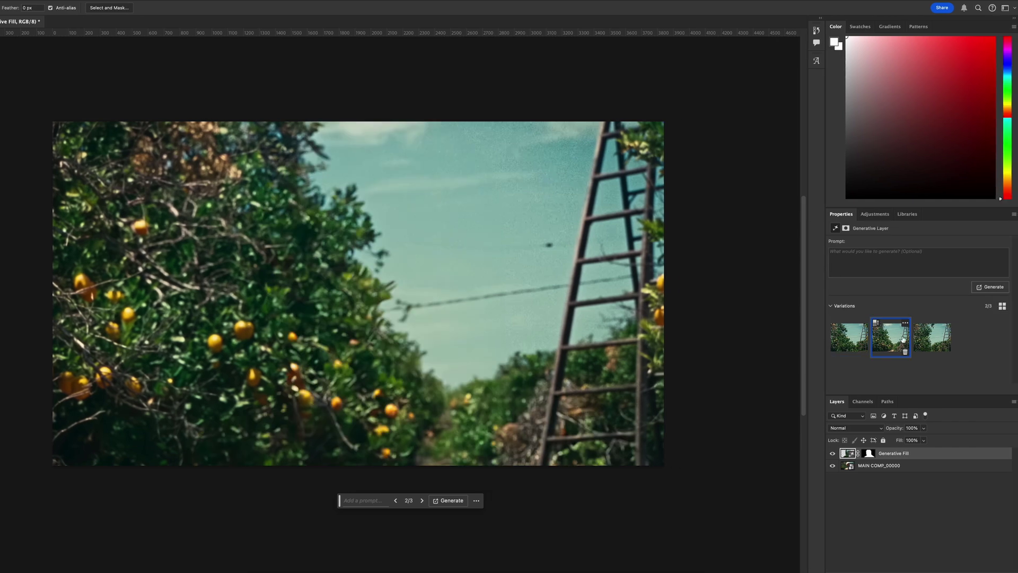
pyautogui.click(932, 340)
pyautogui.click(891, 339)
pyautogui.click(866, 344)
pyautogui.click(896, 345)
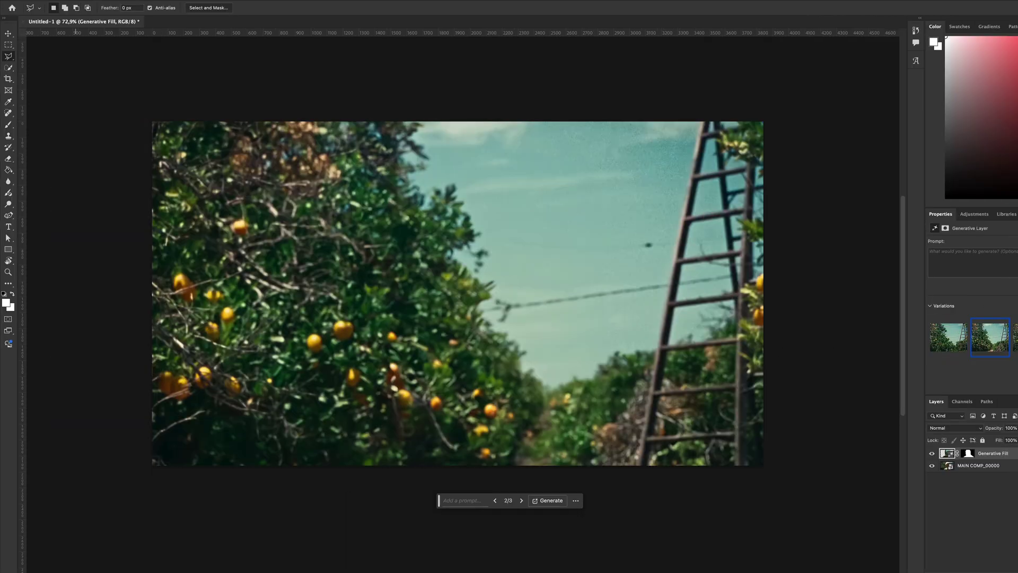
# Export the cleaned background image to the Desktop as WITHOUT MIAN COMP.png.
pyautogui.click(79, 1)
pyautogui.moveTo(137, 125)
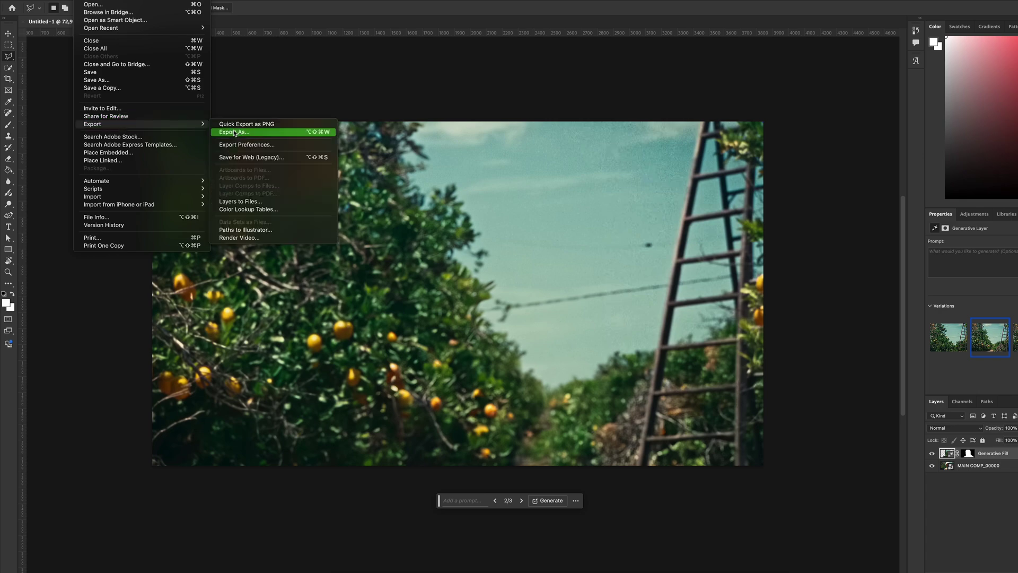
pyautogui.click(238, 125)
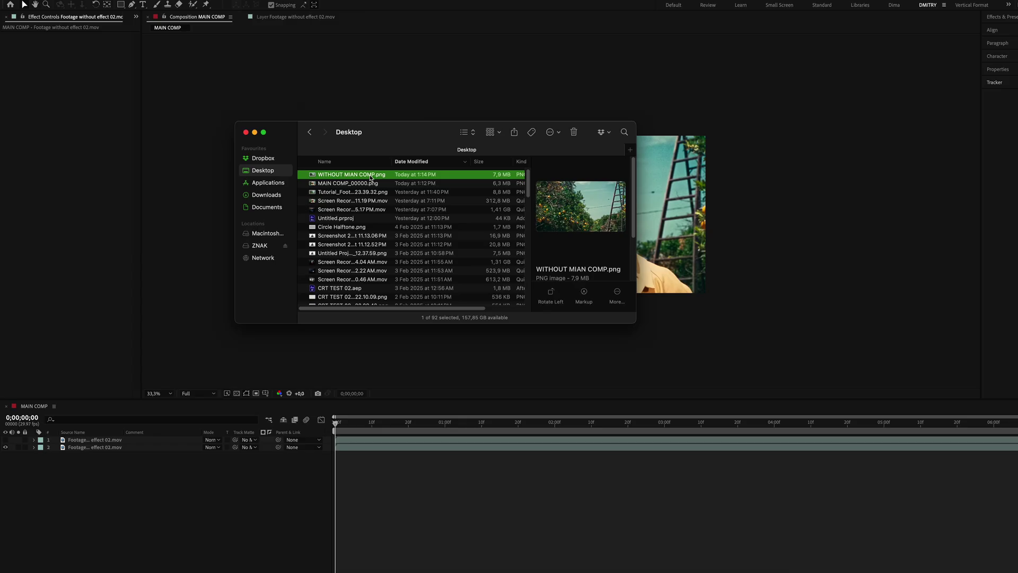
# In After Effects, add WITHOUT MIAN COMP.png to MAIN COMP below the rotoscoped layer, and show that rotoscoped layer.
pyautogui.moveTo(392, 170); pyautogui.dragTo(137, 490)
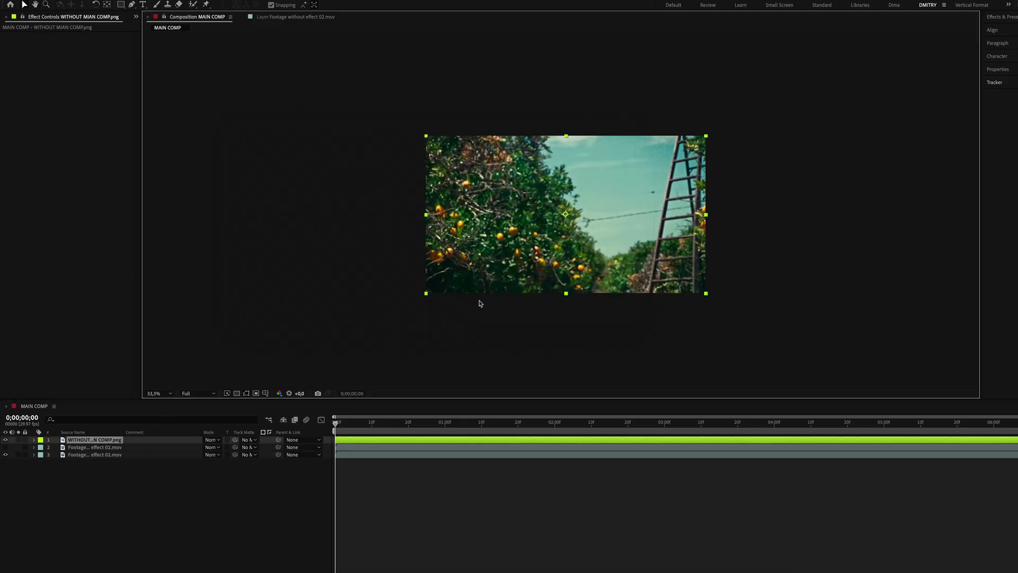
pyautogui.moveTo(74, 442); pyautogui.dragTo(79, 455)
pyautogui.click(85, 442)
pyautogui.click(5, 440)
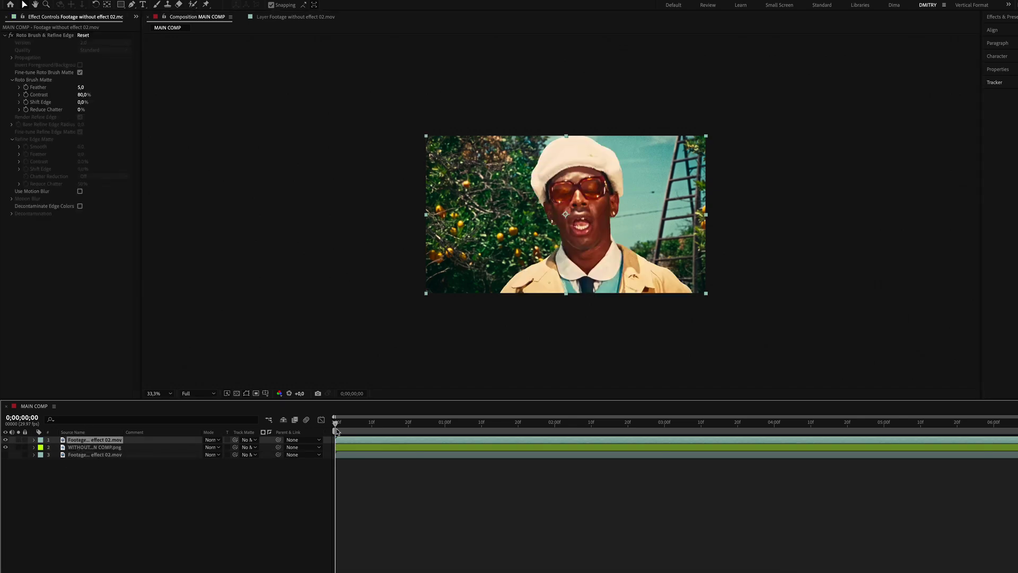
# Duplicate the rotoscoped layer and apply Gaussian Blur to the copy with Blurriness 5.
pyautogui.hotkey('ctrl', 'd')
pyautogui.hotkey('ctrl', 'space')
pyautogui.write('gaus')
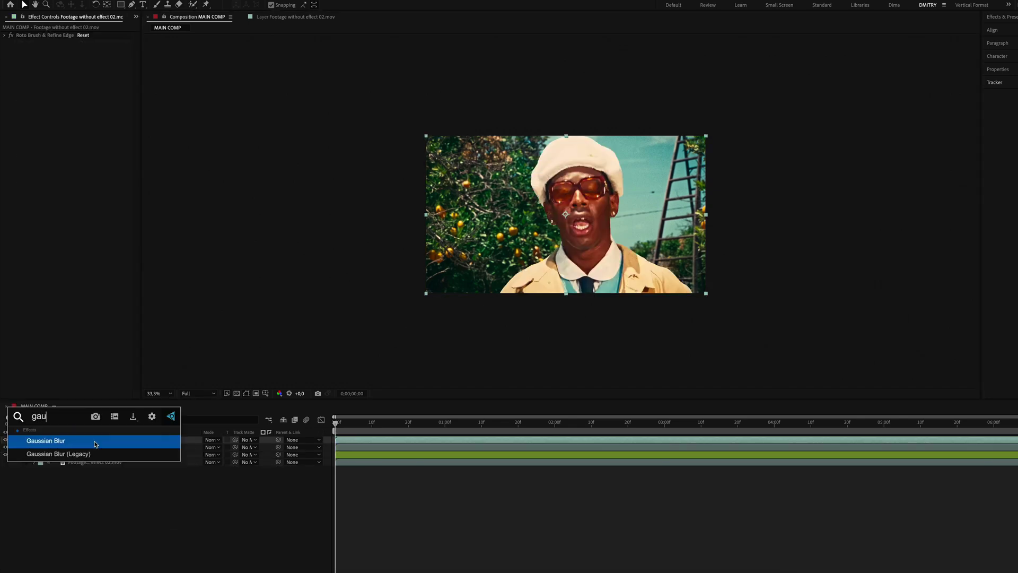
pyautogui.press('Return')
pyautogui.click(80, 50)
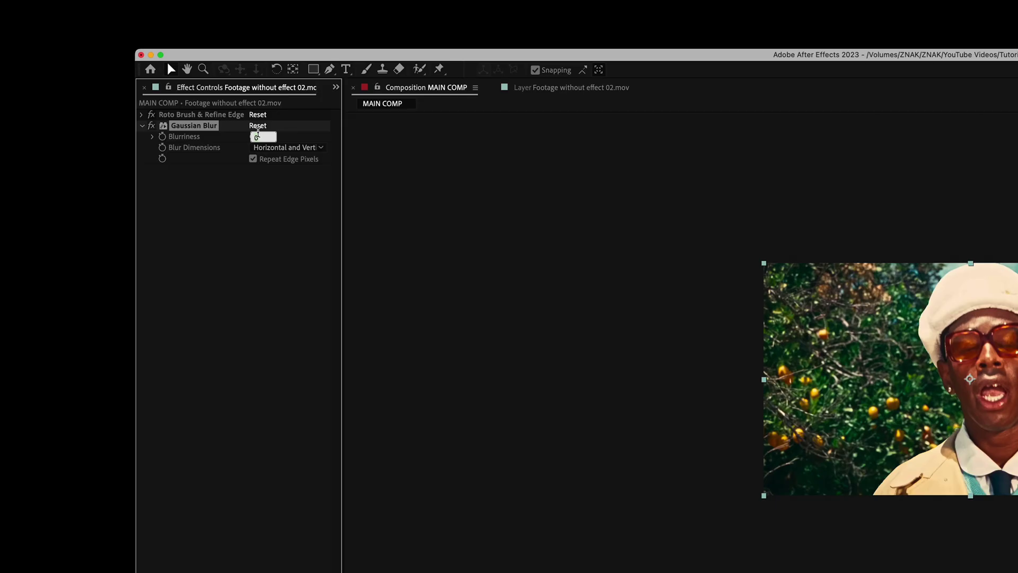
pyautogui.write('5')
pyautogui.press('Return')
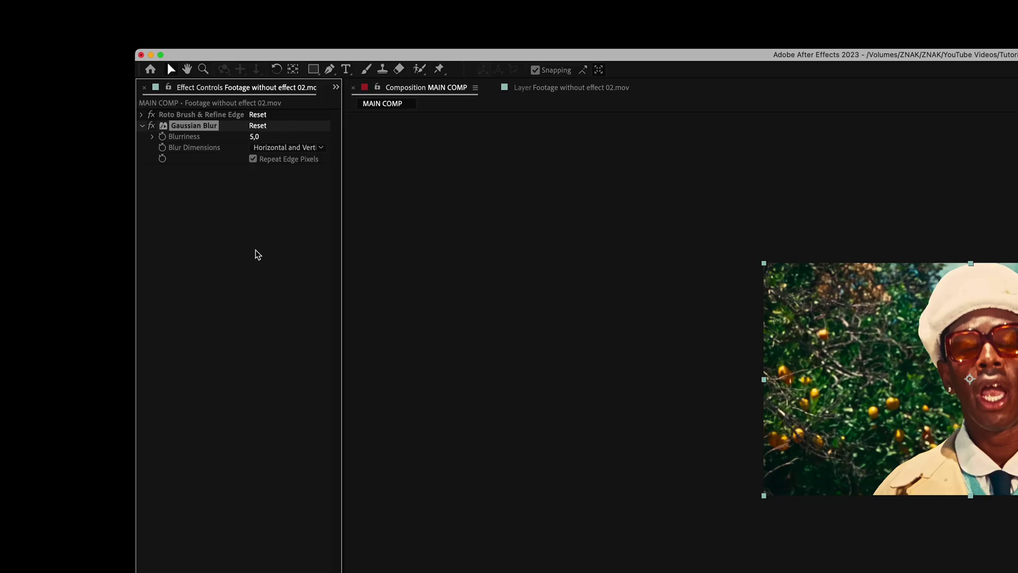
# Apply Curves to the blurred rotoscoped layer and pull the middle of the RGB curve down slightly.
pyautogui.hotkey('ctrl', 'space')
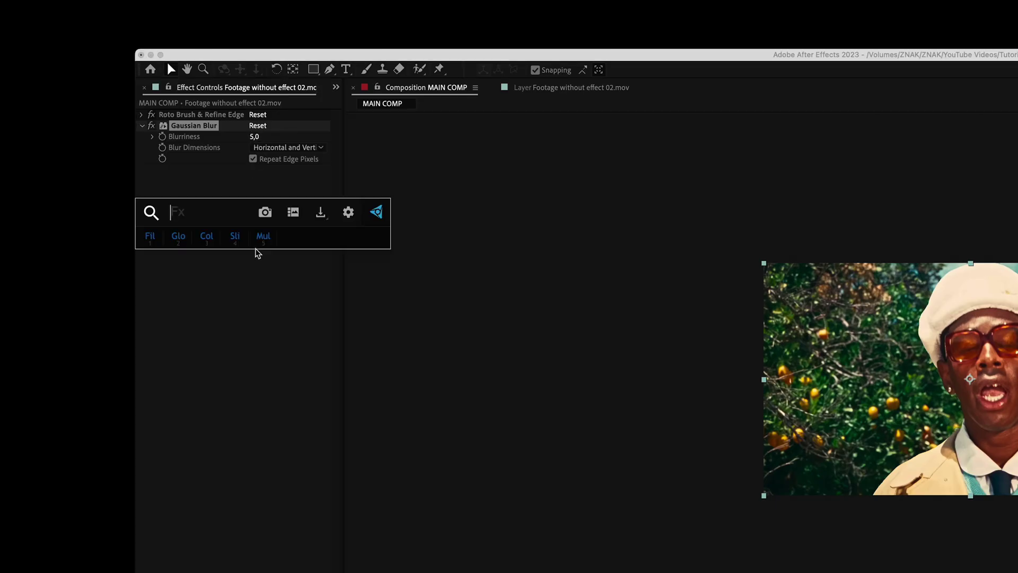
pyautogui.write('curves')
pyautogui.click(257, 252)
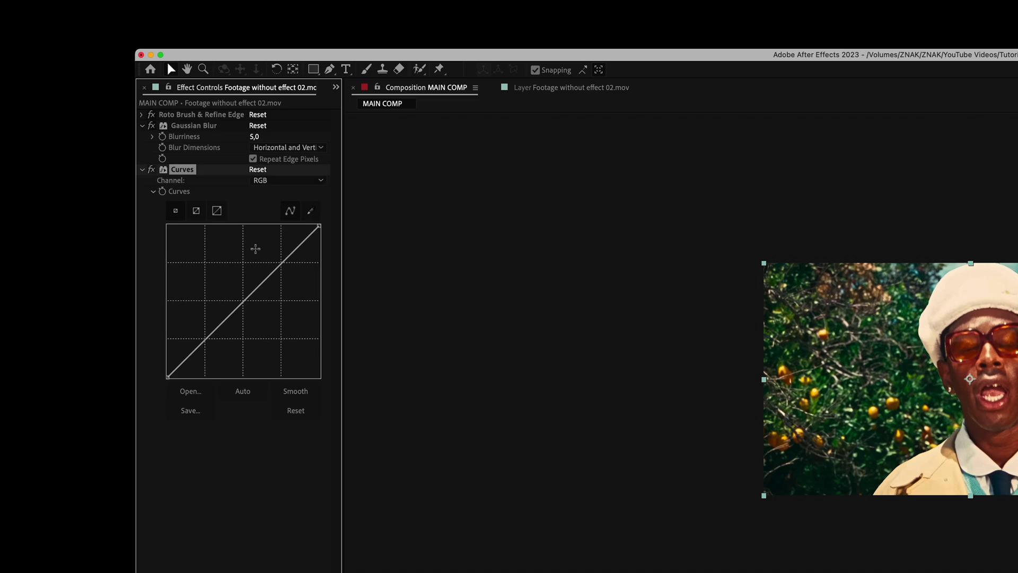
pyautogui.click(240, 318)
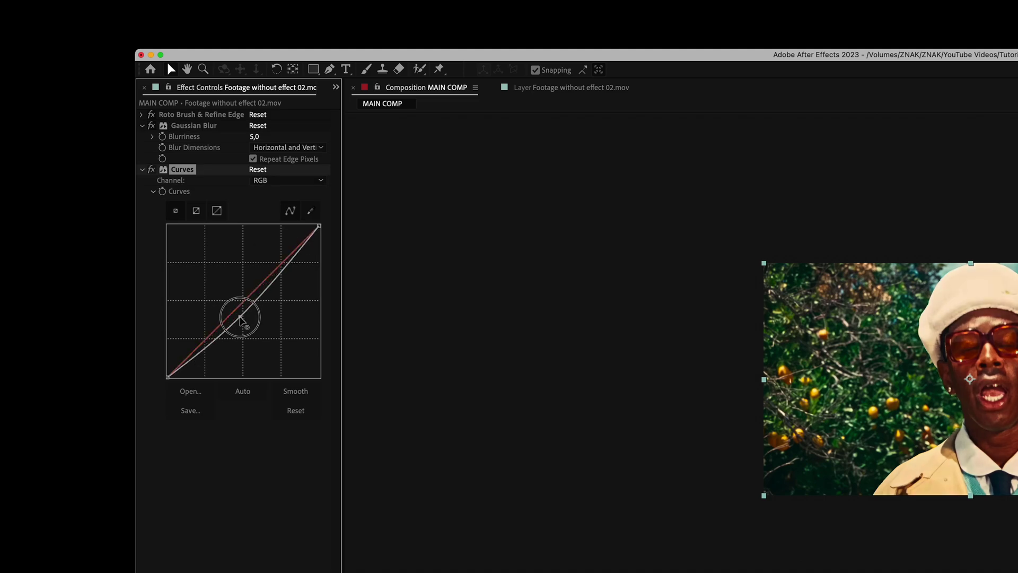
# Add Brightness & Contrast to the same layer with Contrast -100, and collapse the Gaussian Blur and Curves settings.
pyautogui.hotkey('ctrl', 'space')
pyautogui.write('bri')
pyautogui.press('Return')
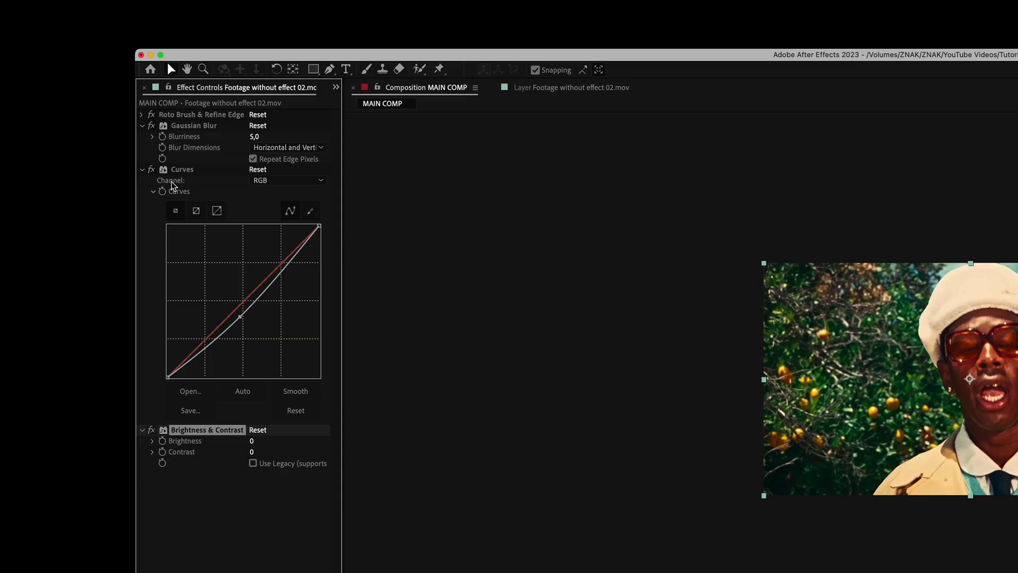
pyautogui.click(142, 126)
pyautogui.click(142, 136)
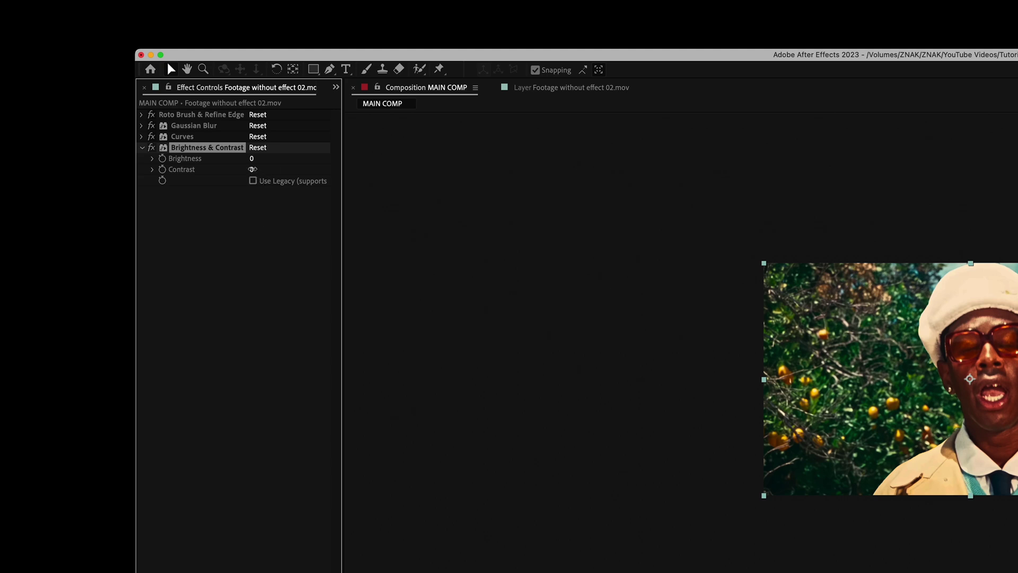
pyautogui.click(253, 171)
pyautogui.write('-100')
pyautogui.press('Return')
# Duplicate the rotoscoped layer and apply Simple Choker to the lower copy, which has no stylizing effects, with Choke Matte -7.
pyautogui.press('super+d')
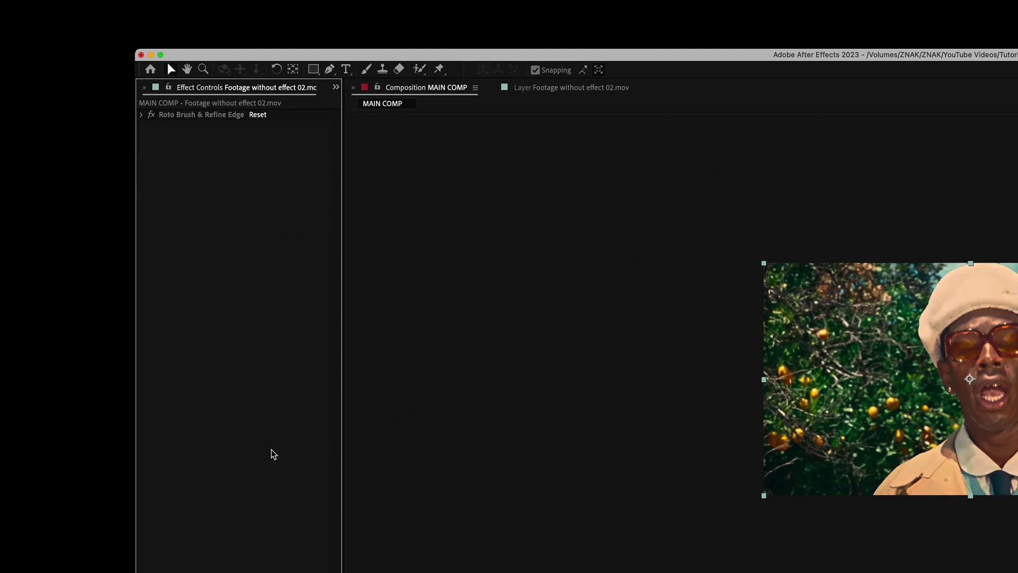
pyautogui.hotkey('ctrl', 'space')
pyautogui.write('simpl')
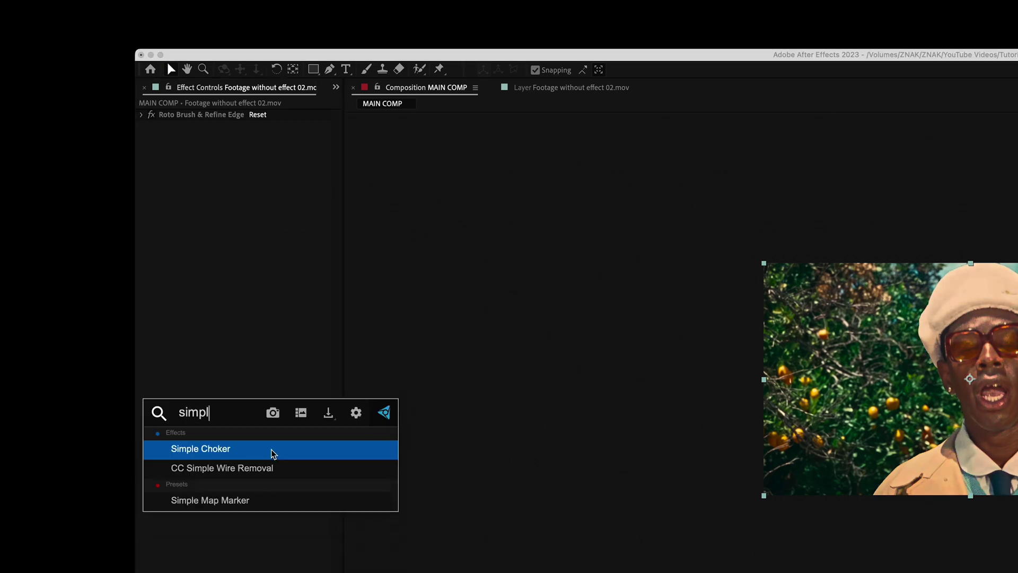
pyautogui.click(272, 453)
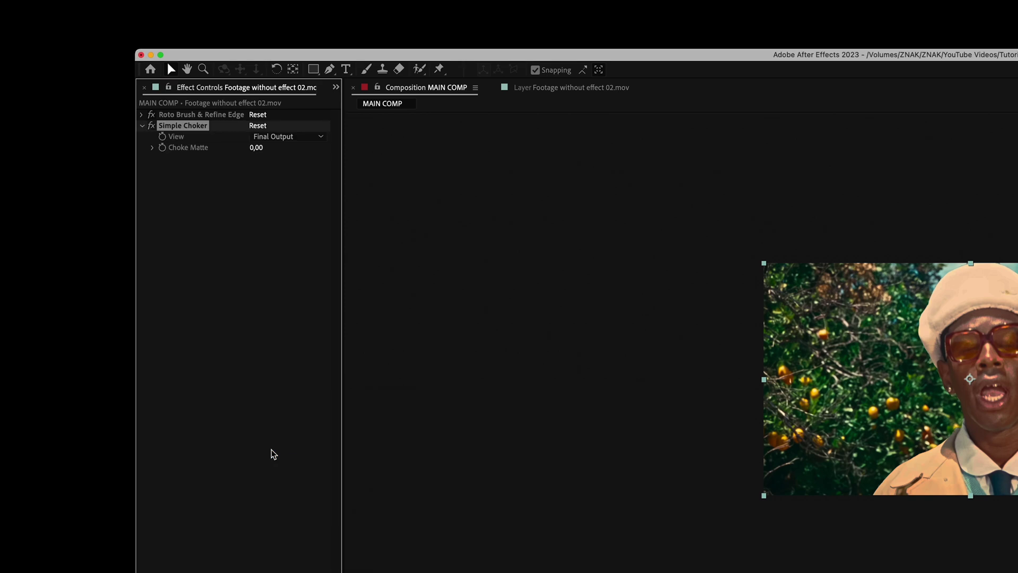
pyautogui.click(259, 148)
pyautogui.write('-7')
pyautogui.press('Return')
# Apply Fill in white (FFFFFF) to the lower copy, turn off snapping, and shift that layer slightly to the right.
pyautogui.hotkey('ctrl', 'space')
pyautogui.press('1')
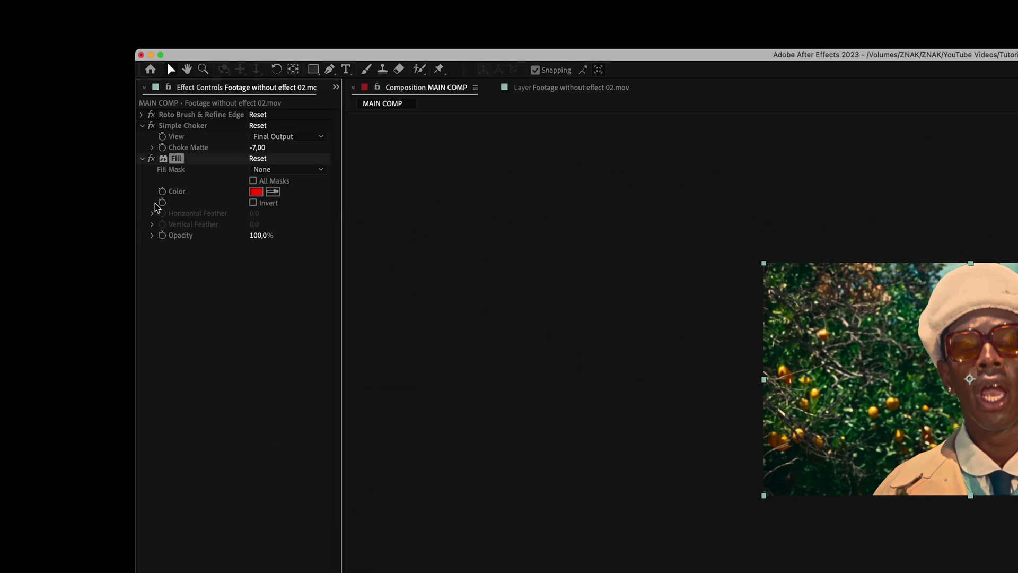
pyautogui.click(257, 193)
pyautogui.moveTo(496, 417); pyautogui.dragTo(474, 399)
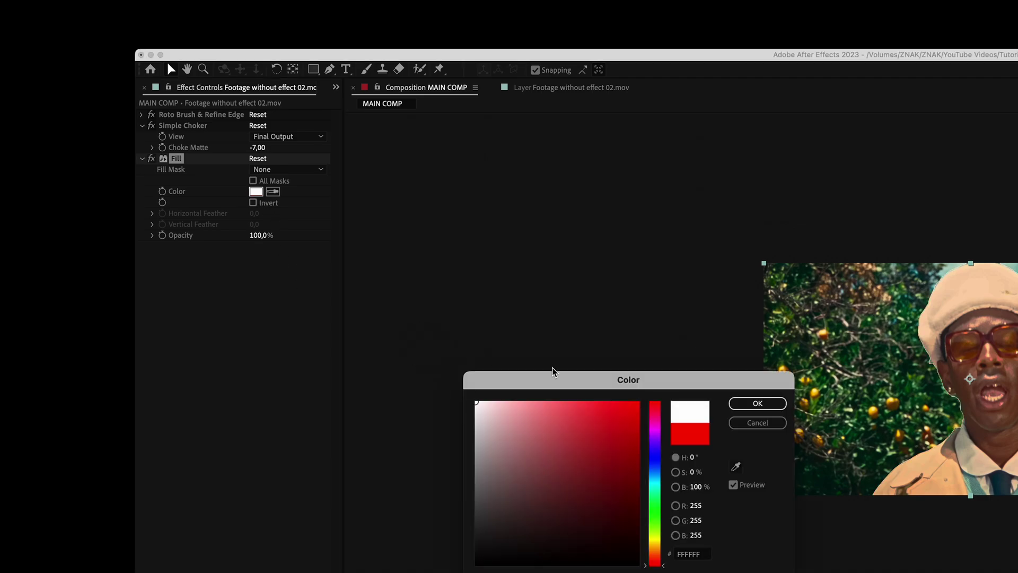
pyautogui.click(769, 404)
pyautogui.click(535, 70)
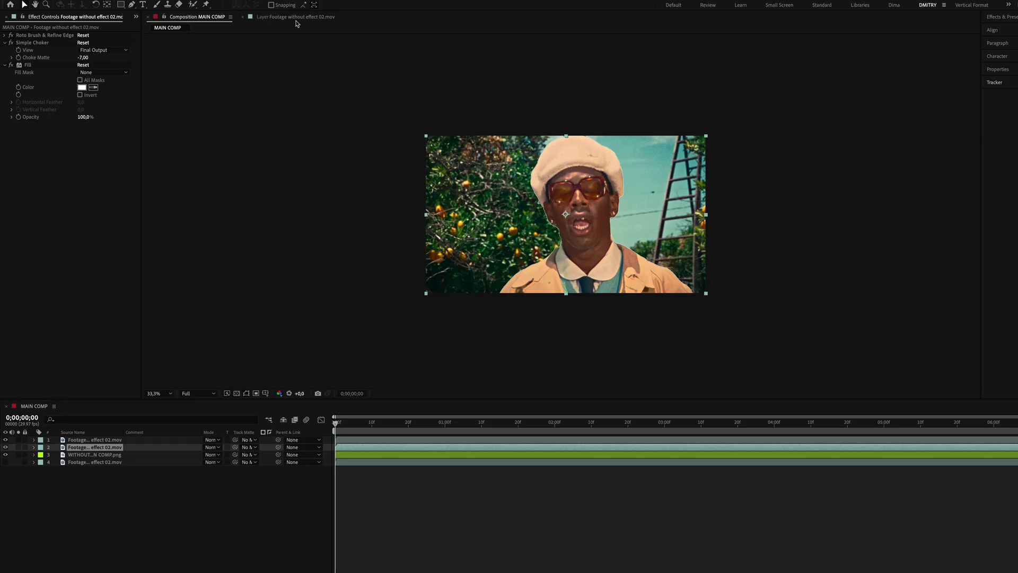
pyautogui.moveTo(574, 254); pyautogui.dragTo(577, 254)
# Apply Roughen Edges to the white copy with Border 26, and adjust its Edge Sharpness and Scale.
pyautogui.hotkey('ctrl', 'space')
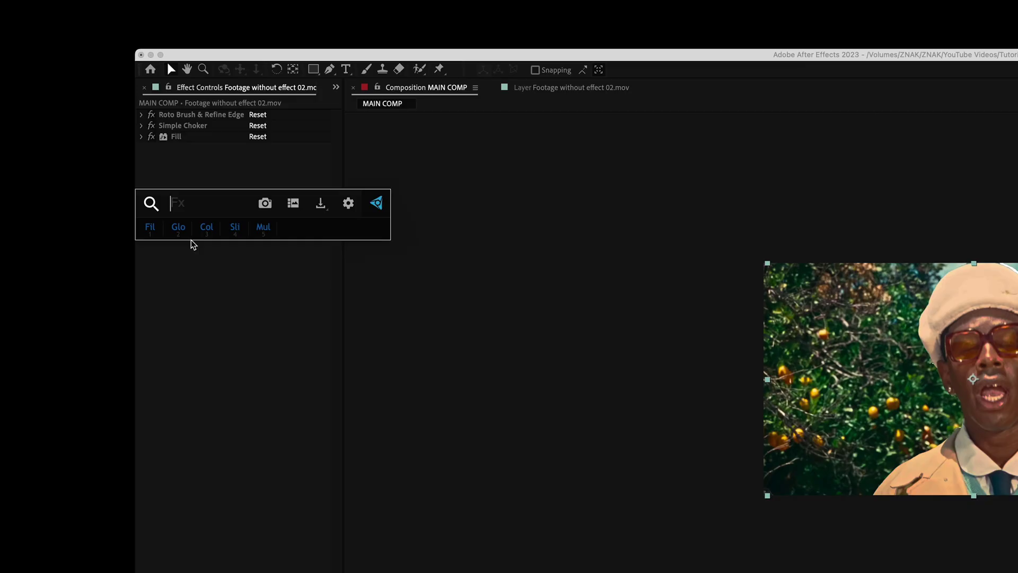
pyautogui.write('rou')
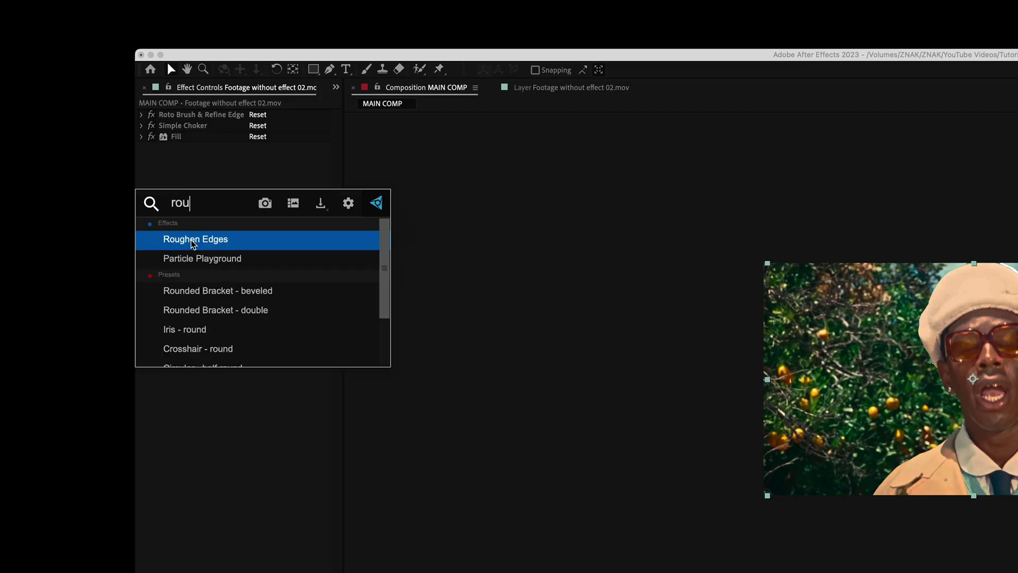
pyautogui.press('Return')
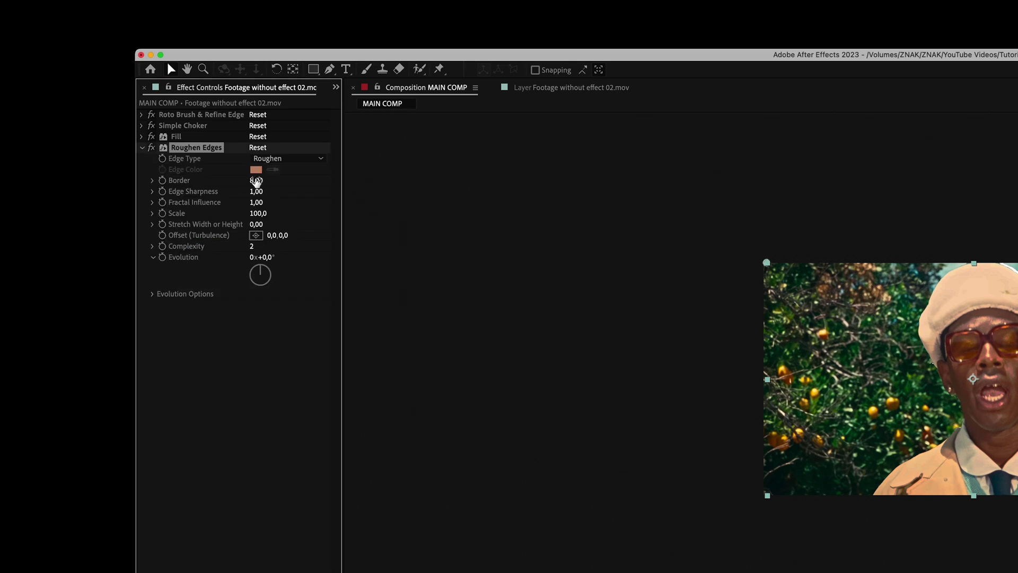
pyautogui.click(256, 180)
pyautogui.write('26')
pyautogui.press('Return')
pyautogui.moveTo(264, 191); pyautogui.dragTo(863, 208)
pyautogui.click(260, 213)
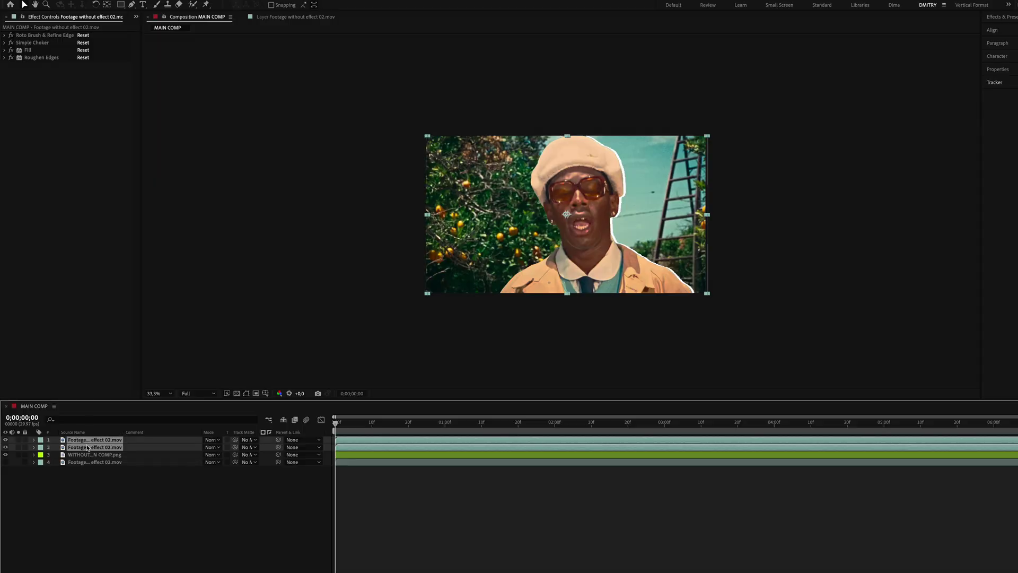
# Pre-compose the two rotoscoped layers as CUTOUT, moving all attributes into the new composition.
pyautogui.rightClick(88, 448)
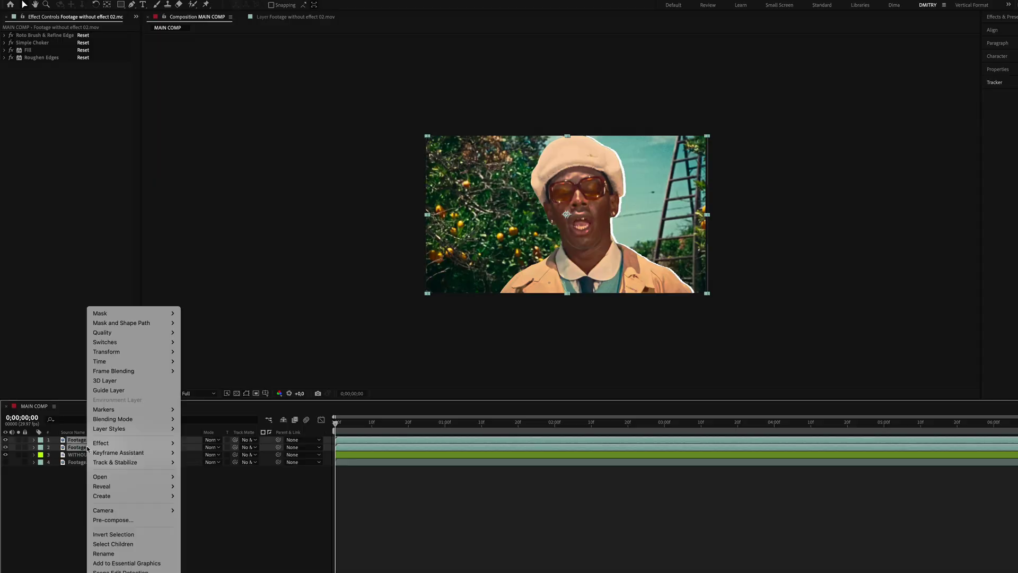
pyautogui.click(113, 520)
pyautogui.write('cu')
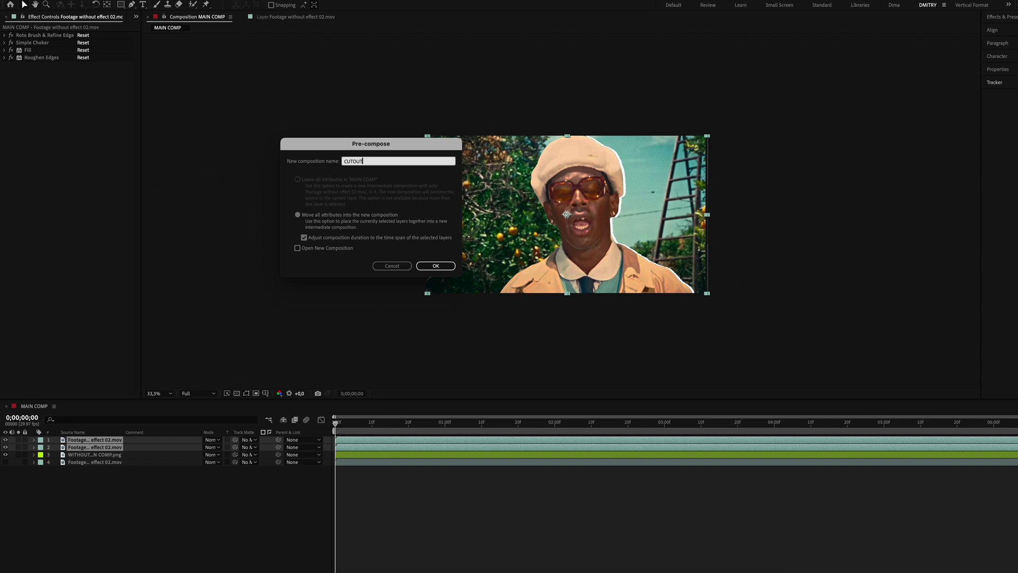
pyautogui.press('Return')
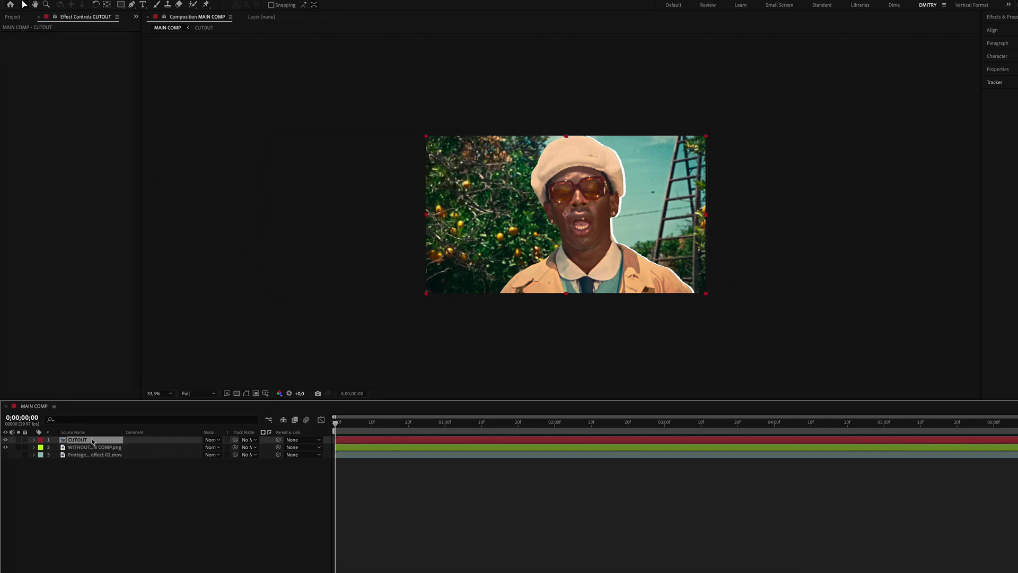
# Inside CUTOUT, place Circle Halftone.png above the footage layers and name the footage copy above it MASK.
pyautogui.doubleClick(93, 440)
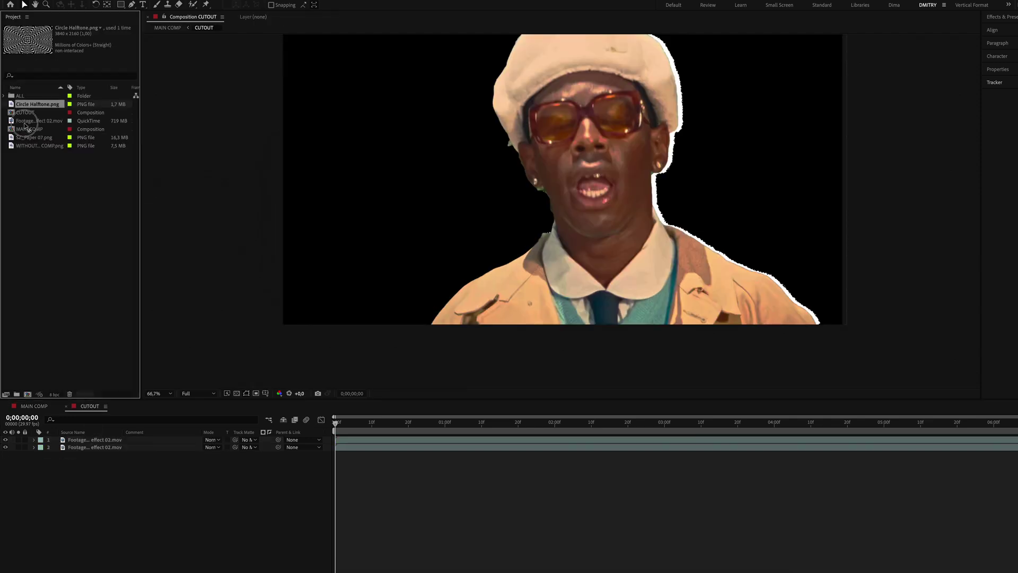
pyautogui.moveTo(37, 104); pyautogui.dragTo(62, 440)
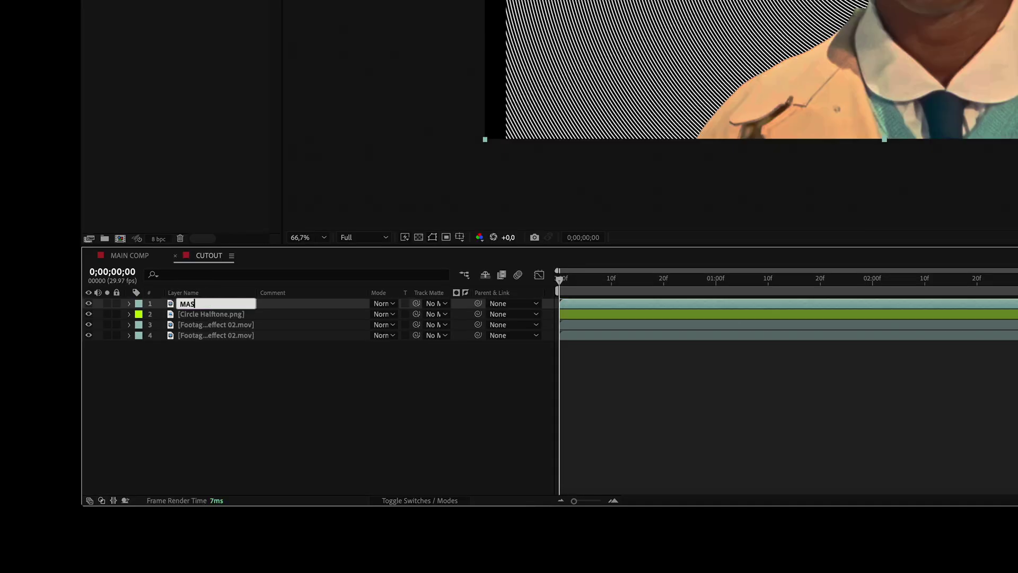
pyautogui.press('Return')
# Set MASK as the track matte of the Circle Halftone.png layer.
pyautogui.click(480, 315)
pyautogui.click(441, 315)
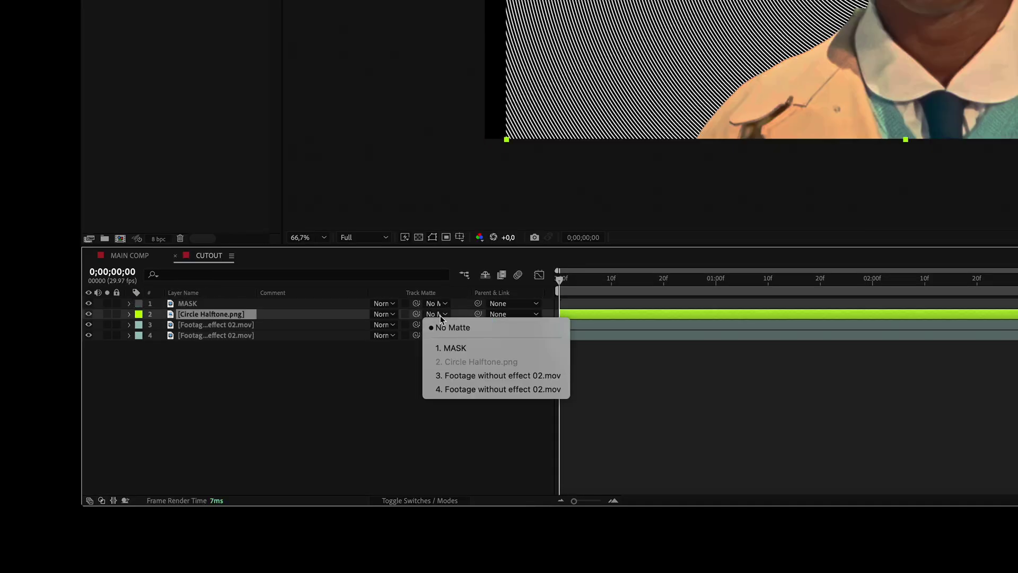
pyautogui.click(461, 351)
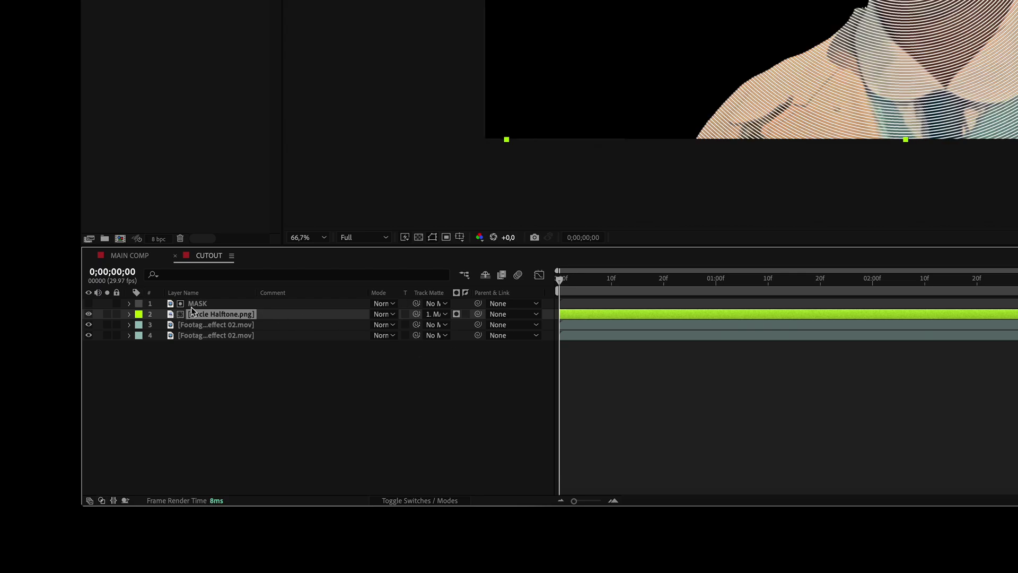
# Apply Gaussian Blur to the Circle Halftone.png layer with Blurriness 12.
pyautogui.hotkey('ctrl', 'space')
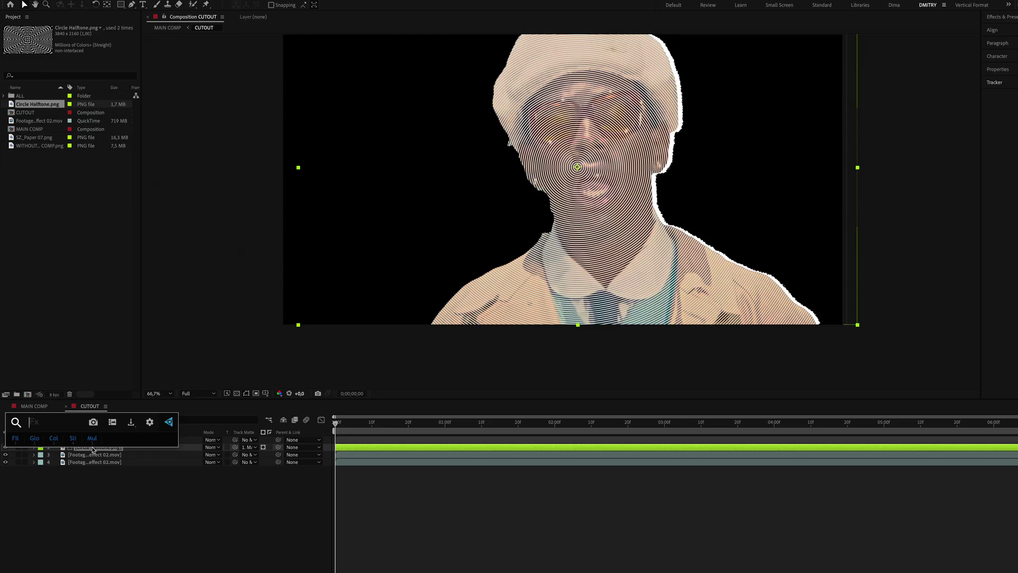
pyautogui.write('gaus')
pyautogui.press('Return')
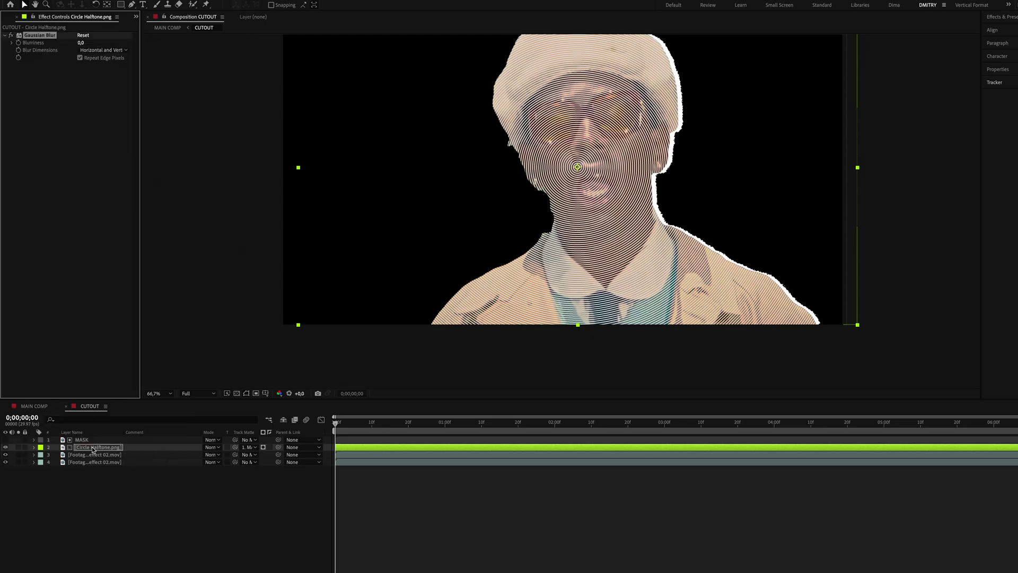
pyautogui.click(82, 43)
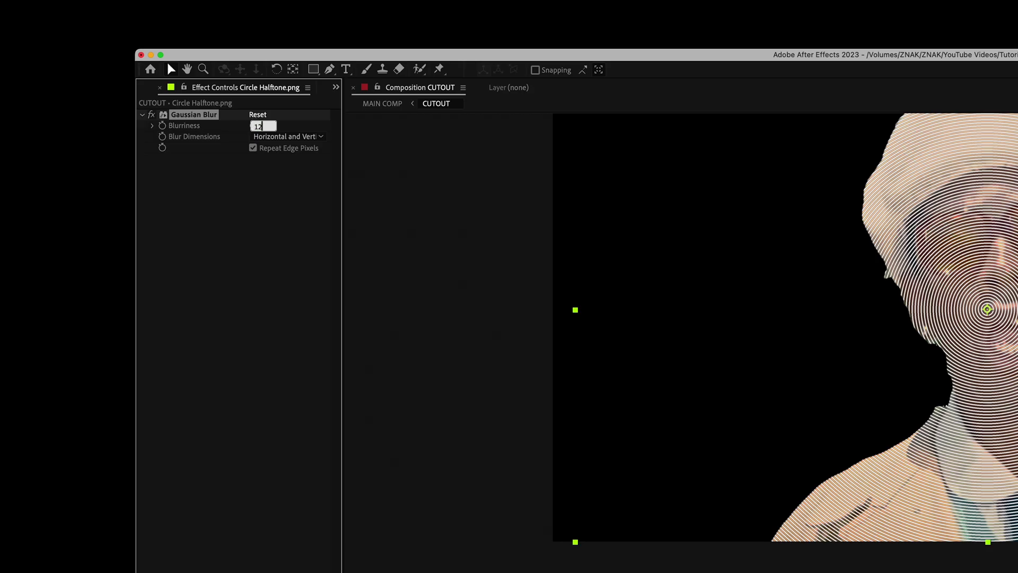
pyautogui.write('12')
pyautogui.press('Return')
# Create an adjustment layer at the top of CUTOUT and name it THRESHOLD.
pyautogui.rightClick(82, 462)
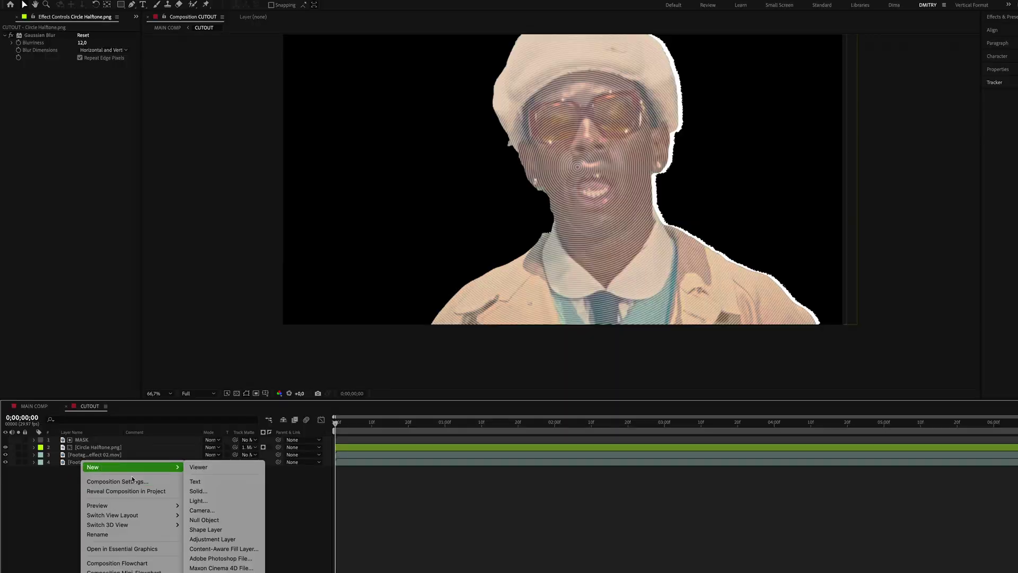
pyautogui.click(212, 539)
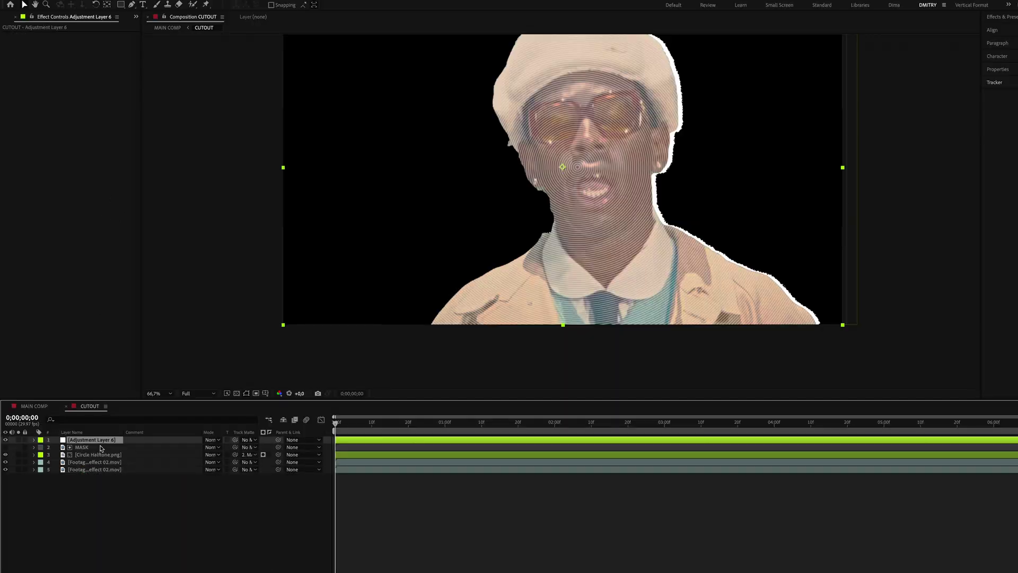
pyautogui.press('Return')
pyautogui.write('THR')
pyautogui.write('ESHOLD')
pyautogui.press('Return')
# Apply Add Grain to the THRESHOLD layer and set its Viewing Mode to Final Output.
pyautogui.hotkey('ctrl', 'space')
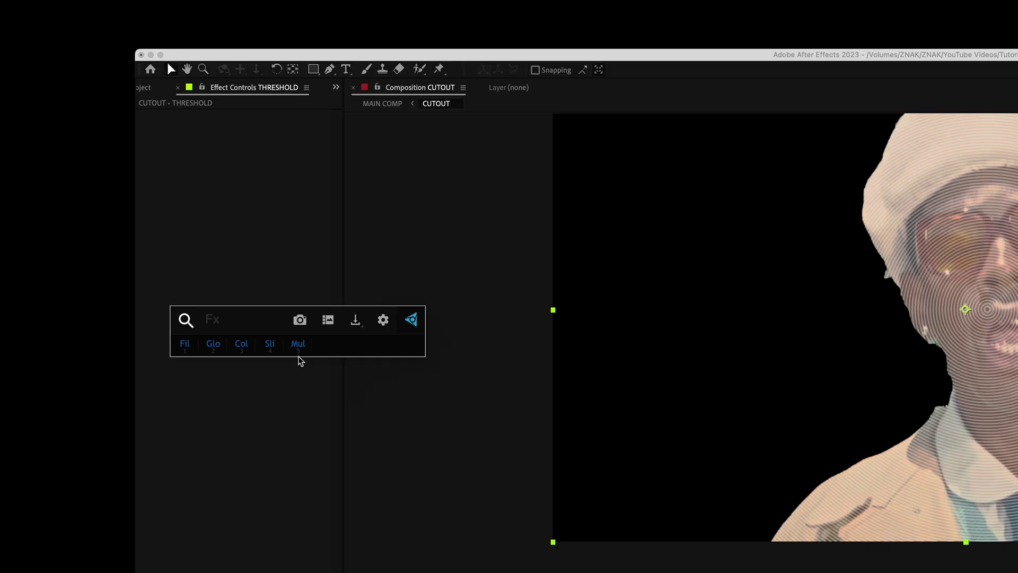
pyautogui.write('a')
pyautogui.click(300, 375)
pyautogui.click(281, 125)
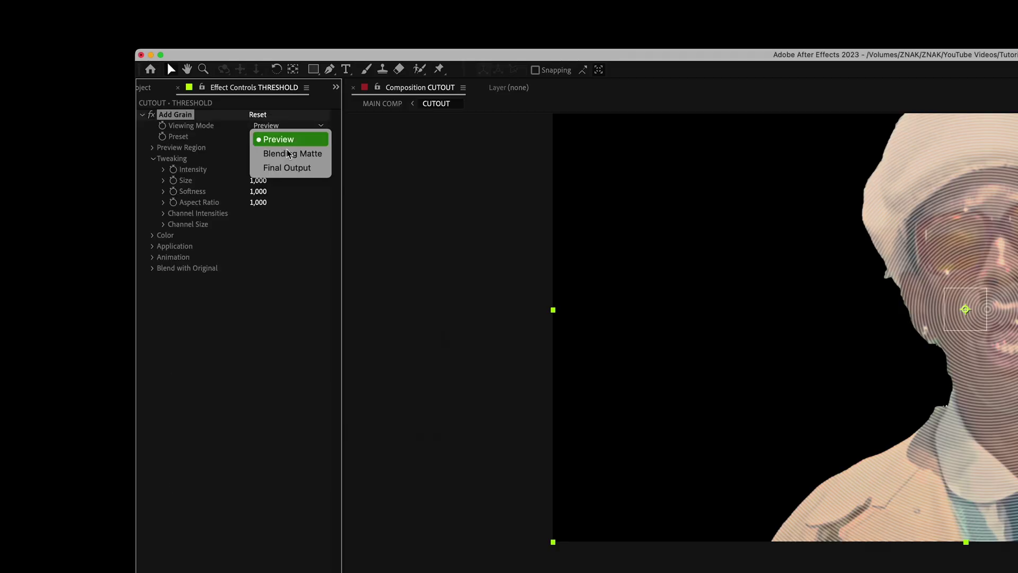
pyautogui.click(289, 167)
# Set the grain's Intensity to 1.8 and its Size to 0.5.
pyautogui.click(264, 170)
pyautogui.write('1,8')
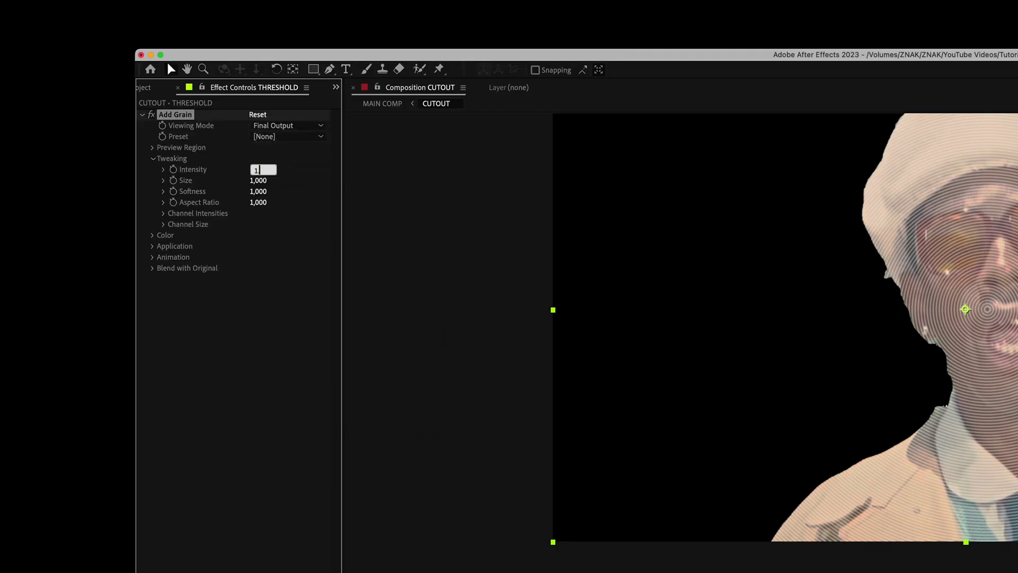
pyautogui.press('Return')
pyautogui.click(257, 180)
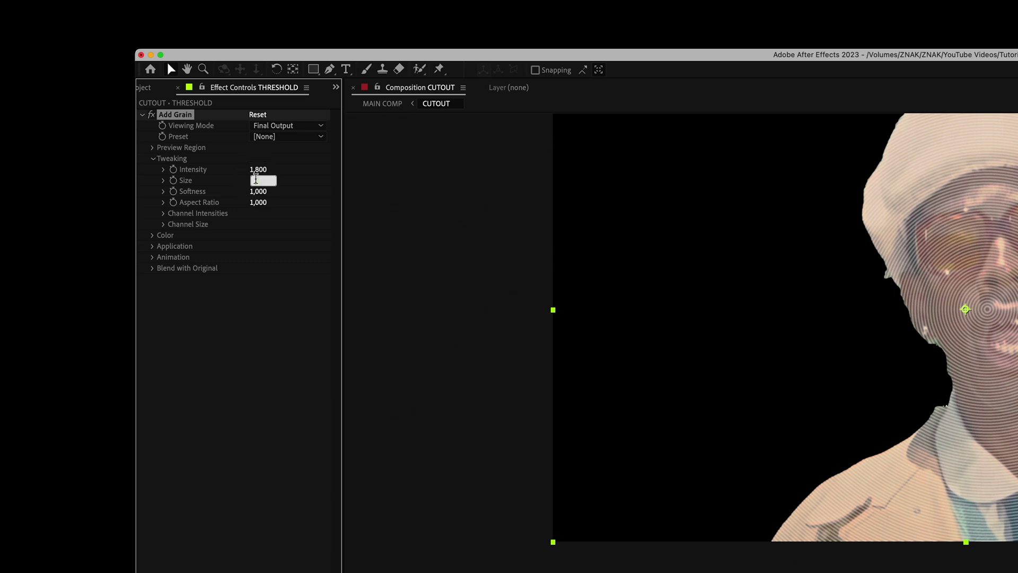
pyautogui.write('0.5')
pyautogui.press('Return')
# Add CC Threshold to the THRESHOLD layer with Channel RGB and Threshold 165.7.
pyautogui.hotkey('ctrl', 'space')
pyautogui.write('cc thr')
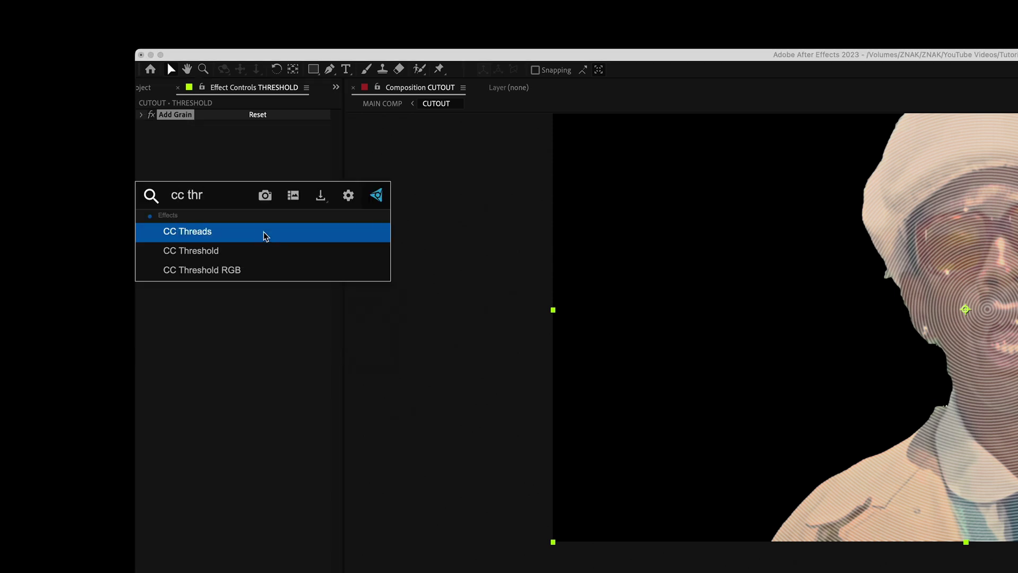
pyautogui.press('Down')
pyautogui.press('Return')
pyautogui.click(278, 150)
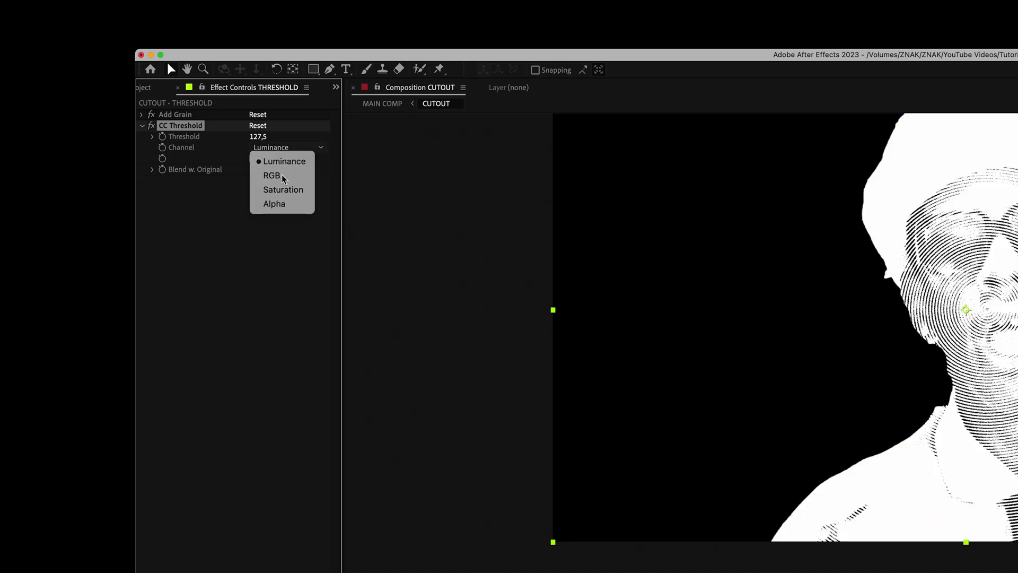
pyautogui.click(283, 177)
pyautogui.moveTo(254, 136); pyautogui.dragTo(252, 136)
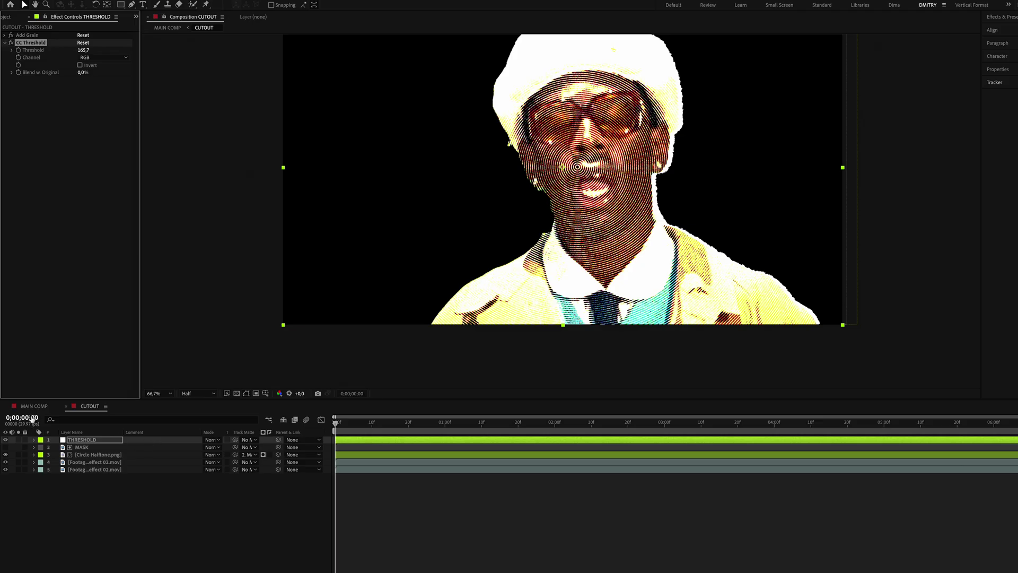
# Apply Drop Shadow to the CUTOUT layer in MAIN COMP.
pyautogui.click(34, 406)
pyautogui.hotkey('ctrl', 'space')
pyautogui.write('d')
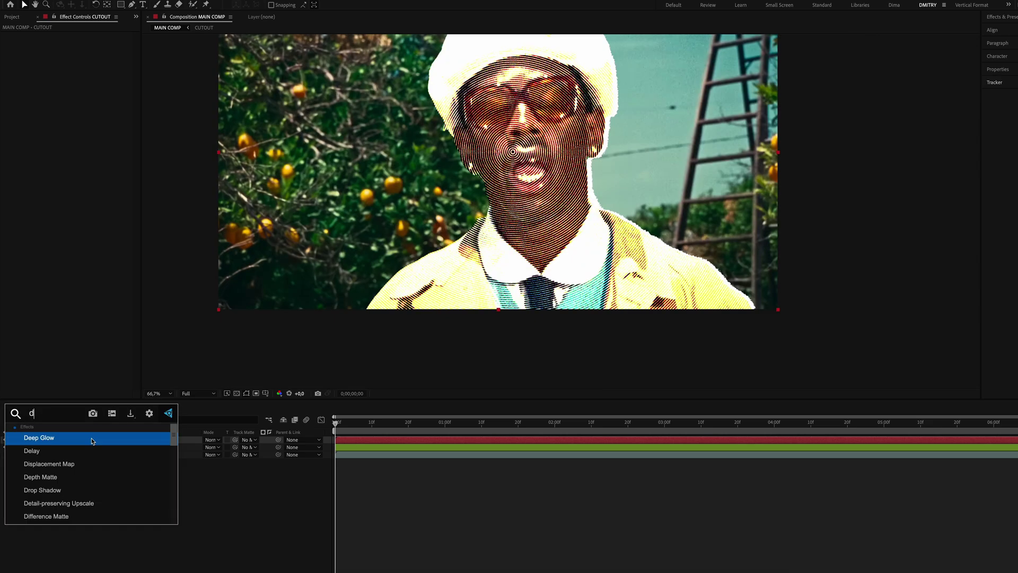
pyautogui.write('rop')
pyautogui.press('Return')
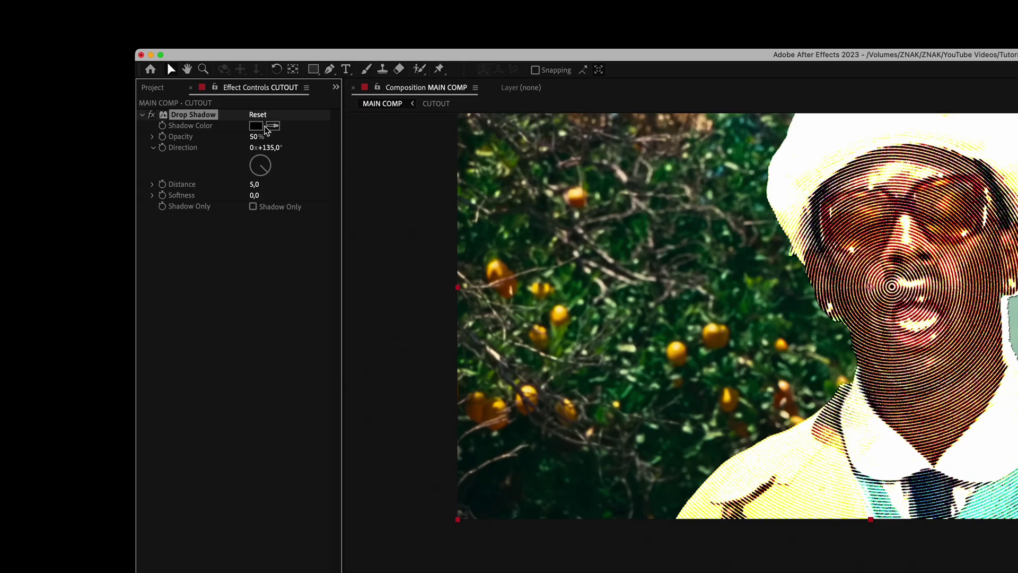
# Set the shadow's Direction to about 264° and Softness to about 33, and adjust its Distance.
pyautogui.moveTo(274, 147); pyautogui.dragTo(357, 147)
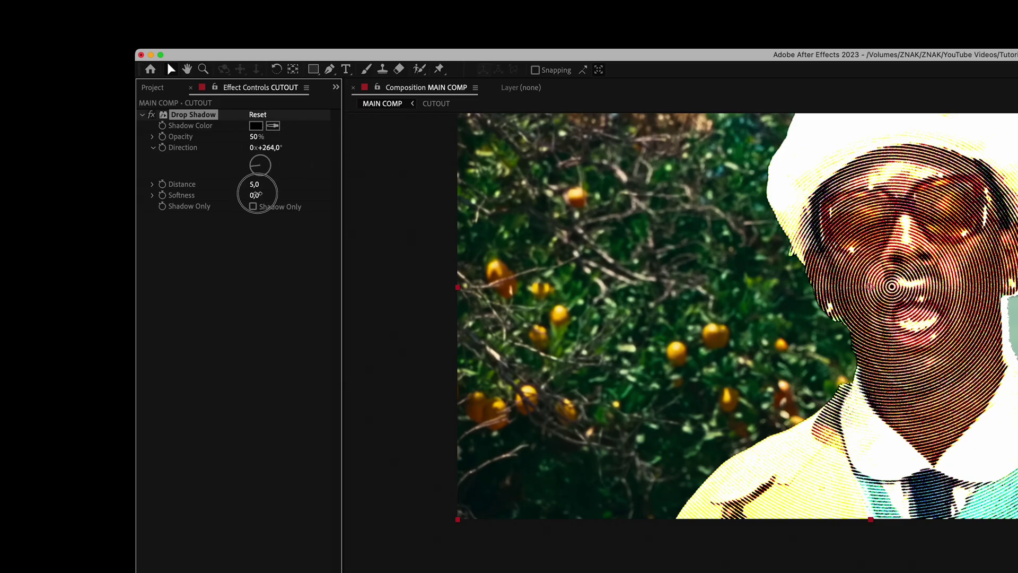
pyautogui.moveTo(256, 194); pyautogui.dragTo(287, 192)
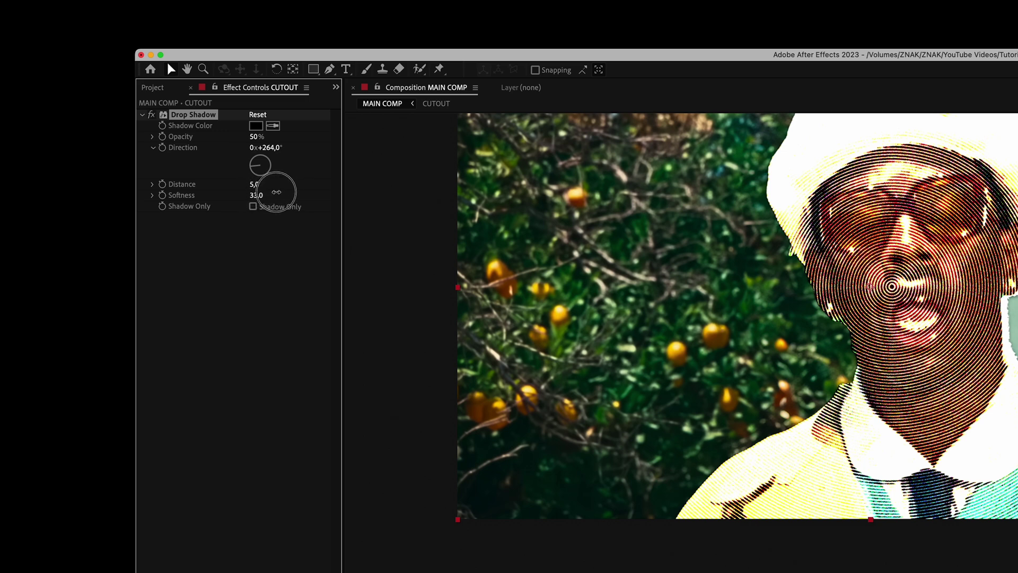
pyautogui.moveTo(259, 185)
pyautogui.mouseDown()
pyautogui.moveTo(266, 194)
pyautogui.moveTo(297, 192)
pyautogui.moveTo(227, 193)
pyautogui.moveTo(246, 191)
pyautogui.mouseUp()
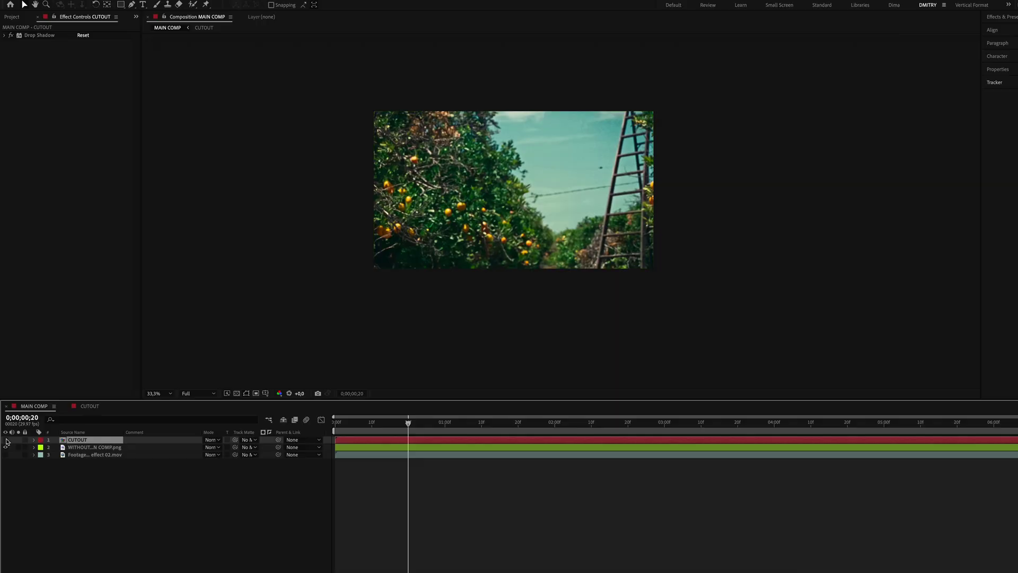
# Show CUTOUT and animate its Position from 1920, 1720 at frame 0 to 1920, 1080 at frame 20.
pyautogui.click(6, 440)
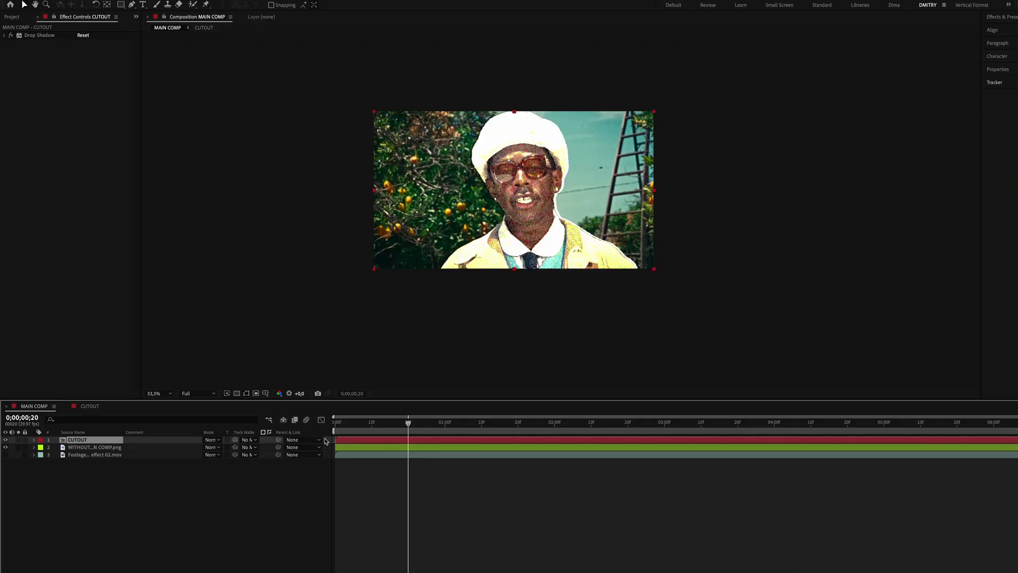
pyautogui.press('p')
pyautogui.click(56, 447)
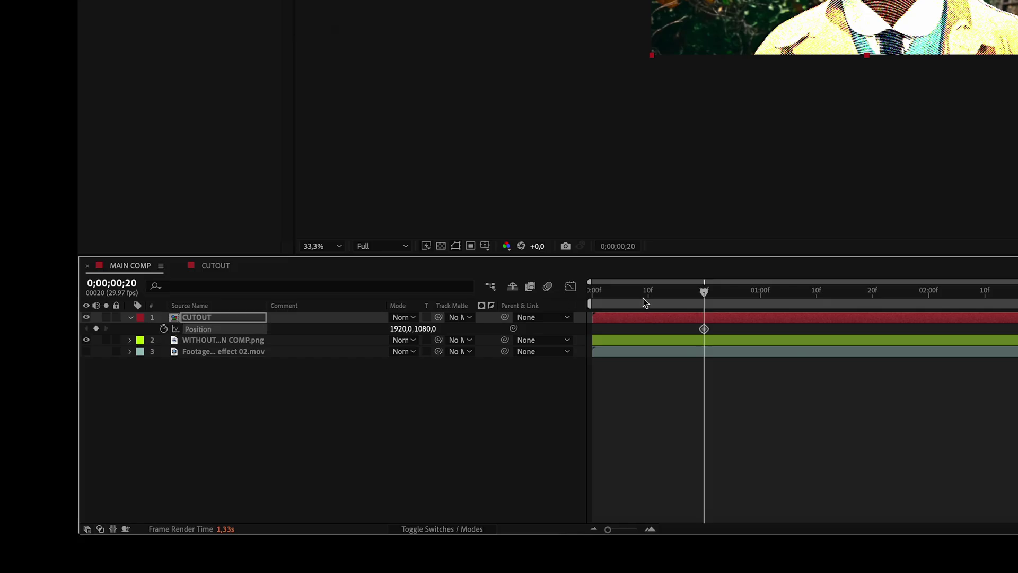
pyautogui.moveTo(369, 424); pyautogui.dragTo(326, 424)
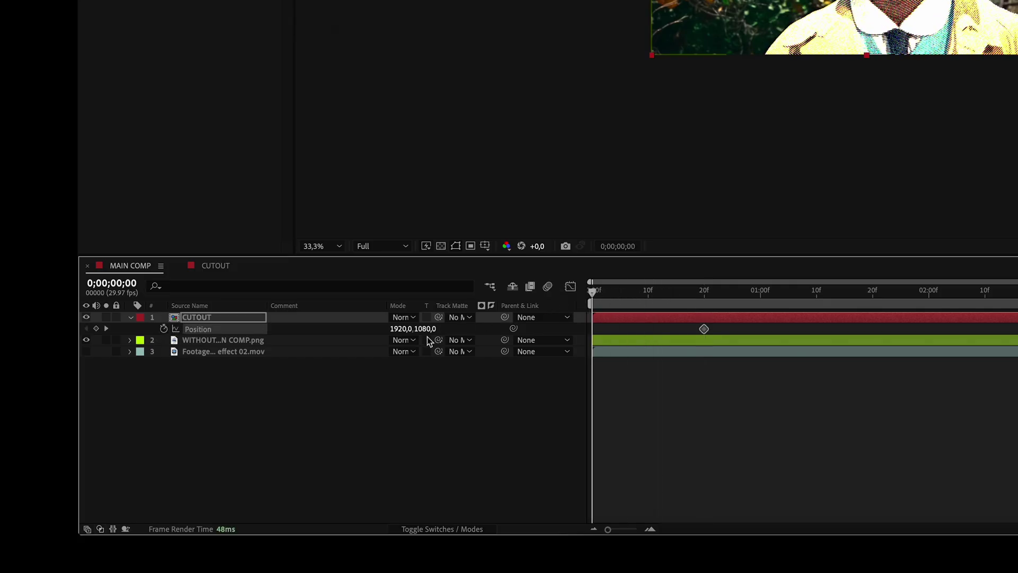
pyautogui.moveTo(427, 329); pyautogui.dragTo(872, 306)
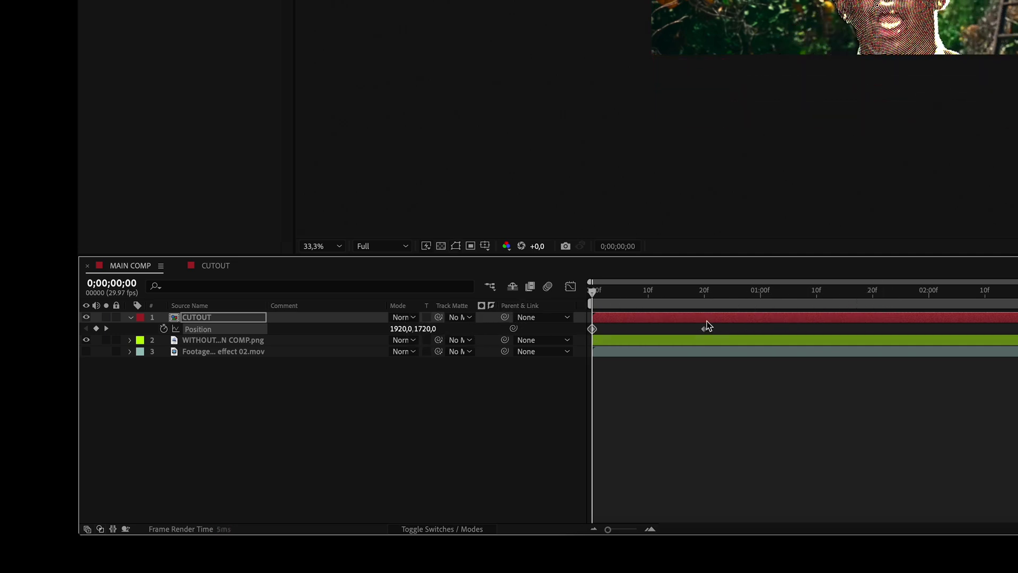
# Move the original footage layer directly beneath CUTOUT and make it visible.
pyautogui.moveTo(214, 351); pyautogui.dragTo(207, 335)
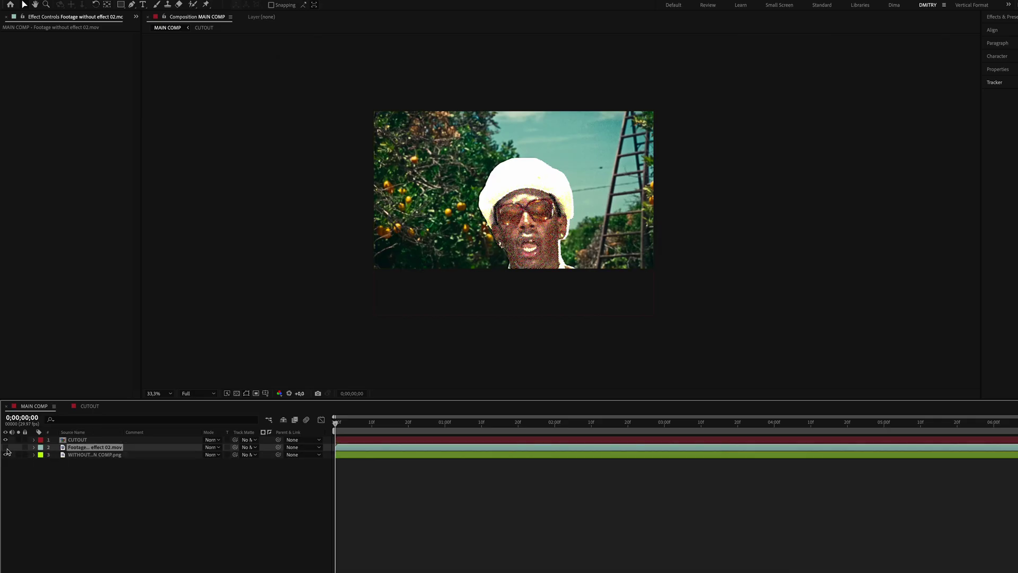
pyautogui.click(86, 351)
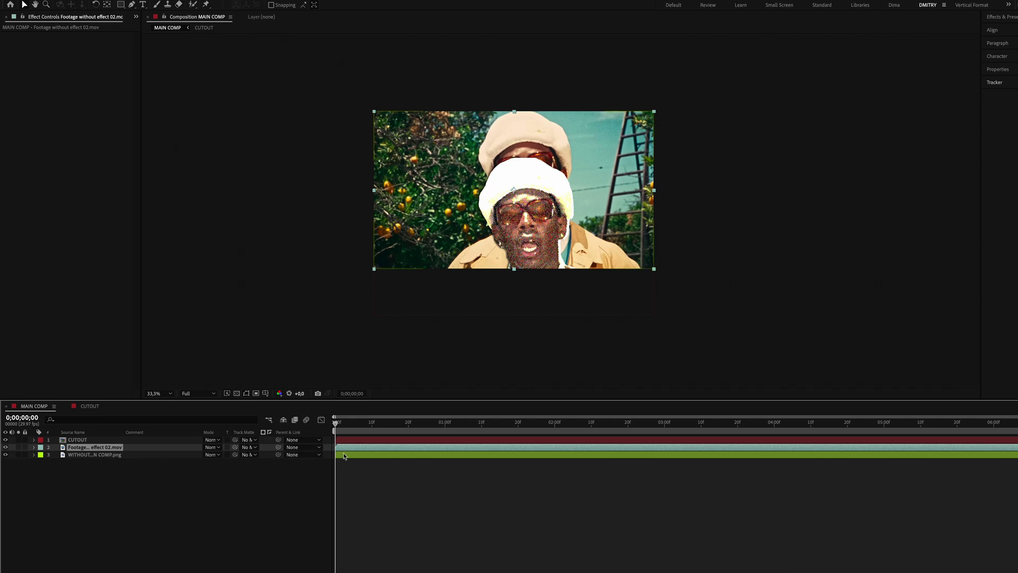
# Animate the footage layer's Opacity from 0% at frame 15 to 100% at one second.
pyautogui.press('t')
pyautogui.moveTo(374, 422); pyautogui.dragTo(427, 427)
pyautogui.moveTo(202, 455); pyautogui.dragTo(198, 455)
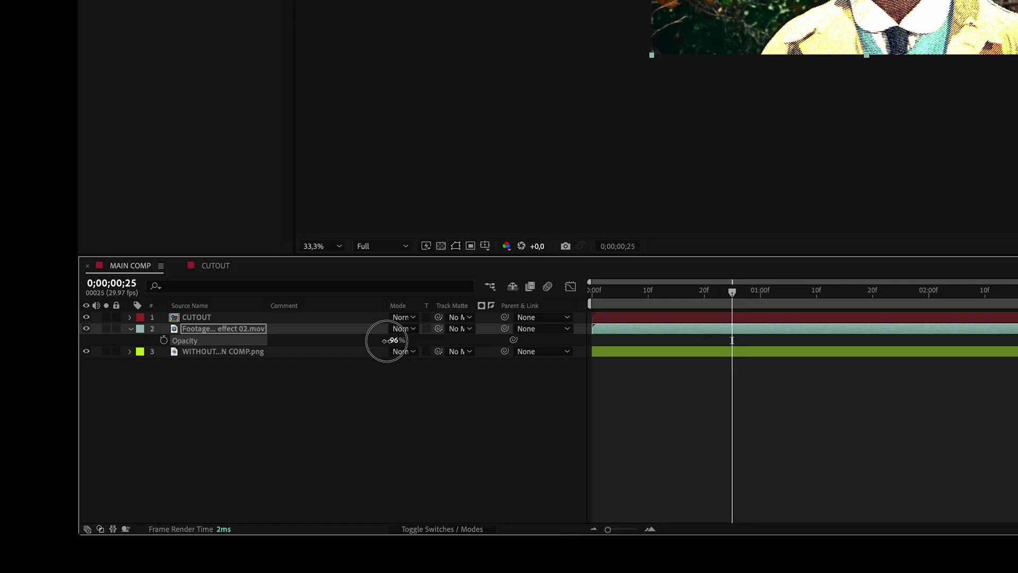
pyautogui.moveTo(382, 340); pyautogui.dragTo(408, 340)
pyautogui.click(164, 340)
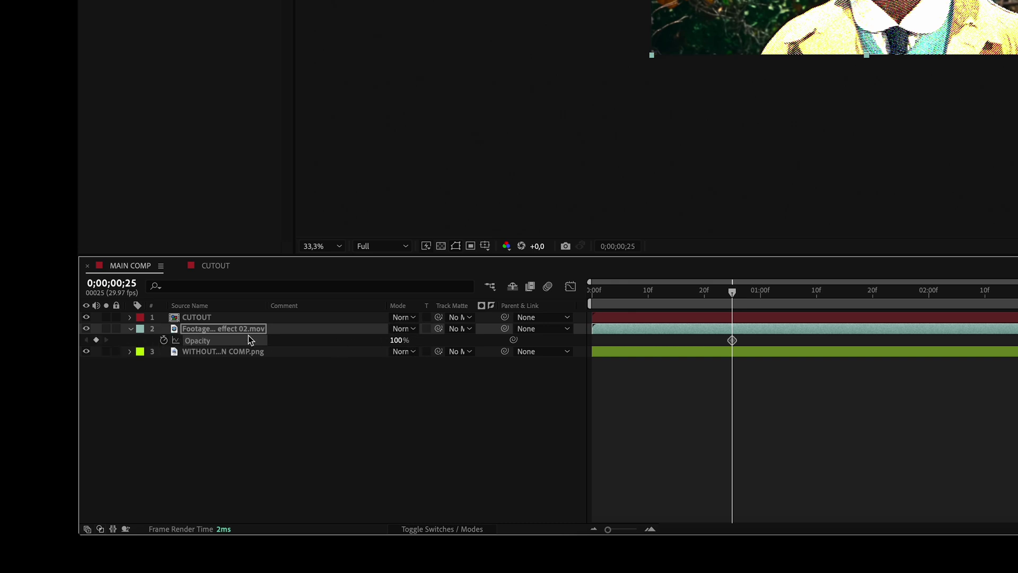
pyautogui.moveTo(656, 300); pyautogui.dragTo(648, 291)
pyautogui.moveTo(387, 340); pyautogui.dragTo(163, 348)
pyautogui.moveTo(649, 340); pyautogui.dragTo(677, 340)
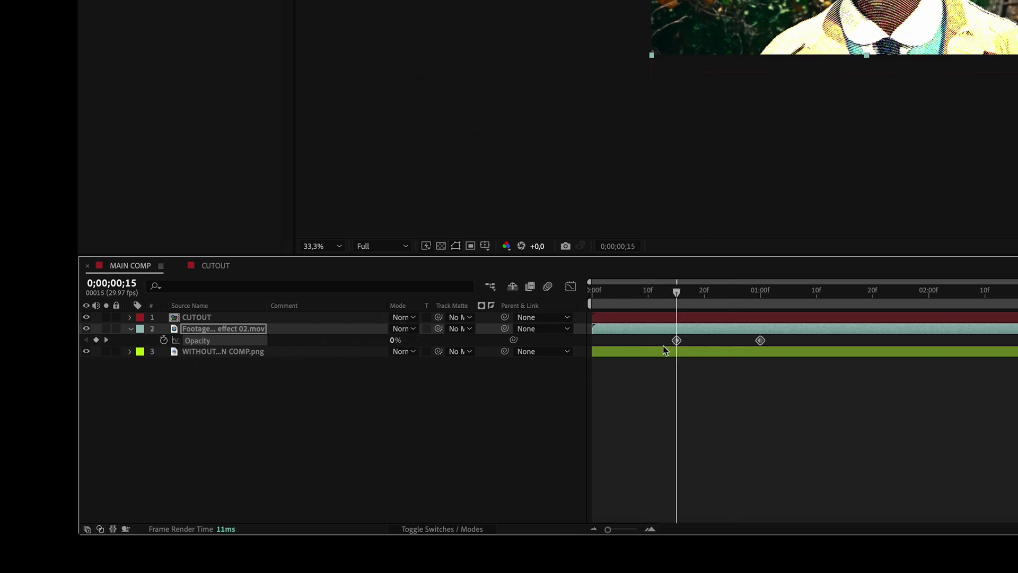
pyautogui.click(663, 345)
# Create a black 3840 × 2160 px solid named DOTS.
pyautogui.rightClick(216, 355)
pyautogui.moveTo(241, 360)
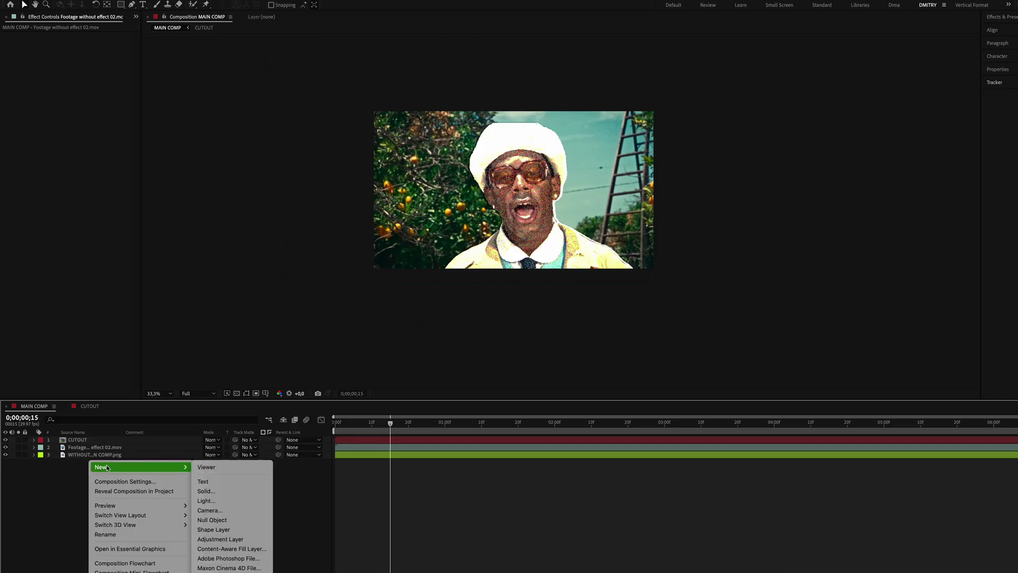
pyautogui.click(216, 493)
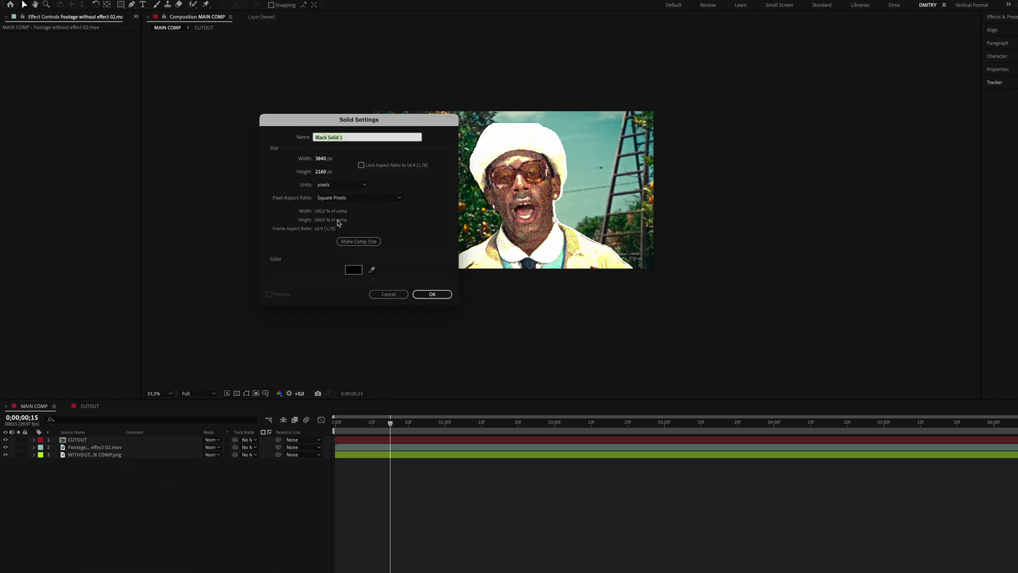
pyautogui.write('DOTS')
pyautogui.press('Return')
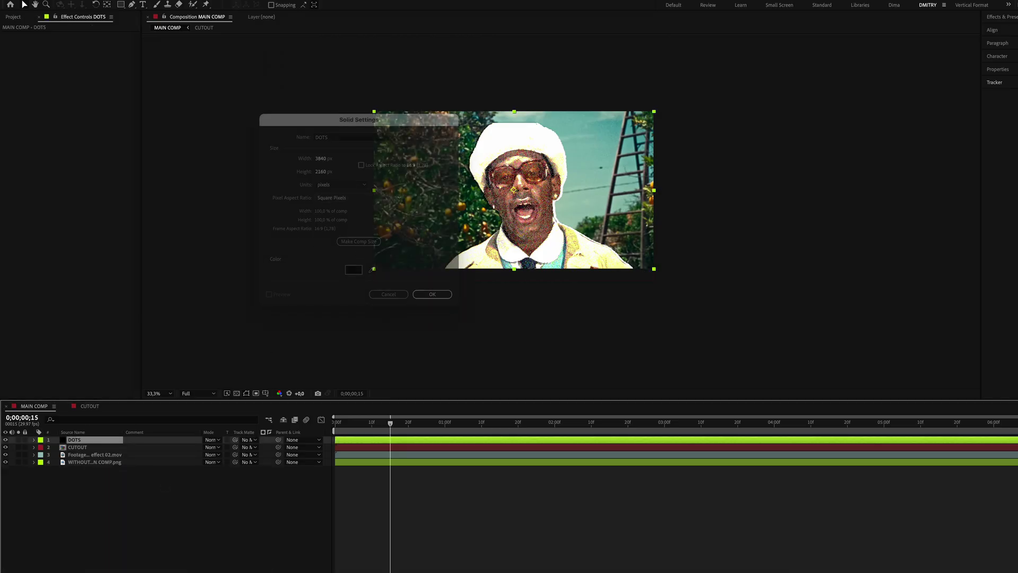
# Apply CC Ball Action to the DOTS layer beneath CUTOUT with Grid Spacing 6 and Ball Size 38.
pyautogui.hotkey('ctrl', 'space')
pyautogui.write('cc ball')
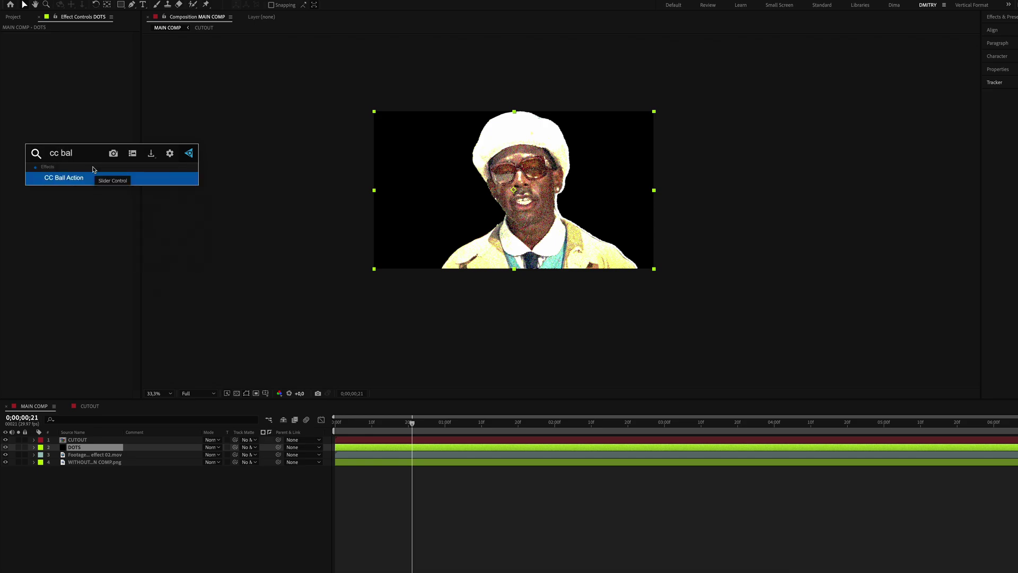
pyautogui.press('Return')
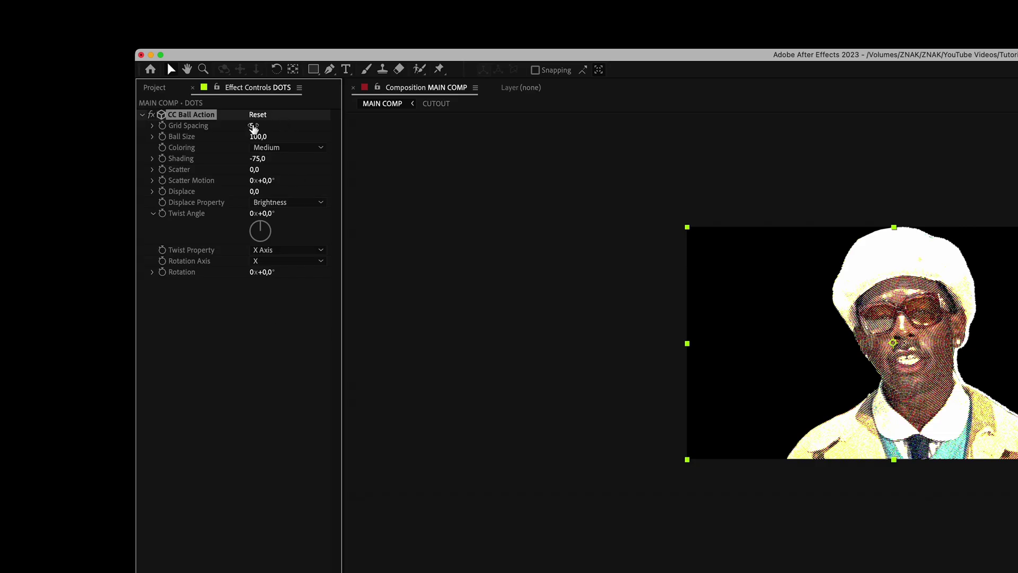
pyautogui.click(252, 126)
pyautogui.write('6')
pyautogui.press('Return')
pyautogui.click(255, 137)
pyautogui.write('38')
pyautogui.press('Return')
# Add Gaussian Blur to the DOTS layer with Blurriness 2.
pyautogui.hotkey('ctrl', 'space')
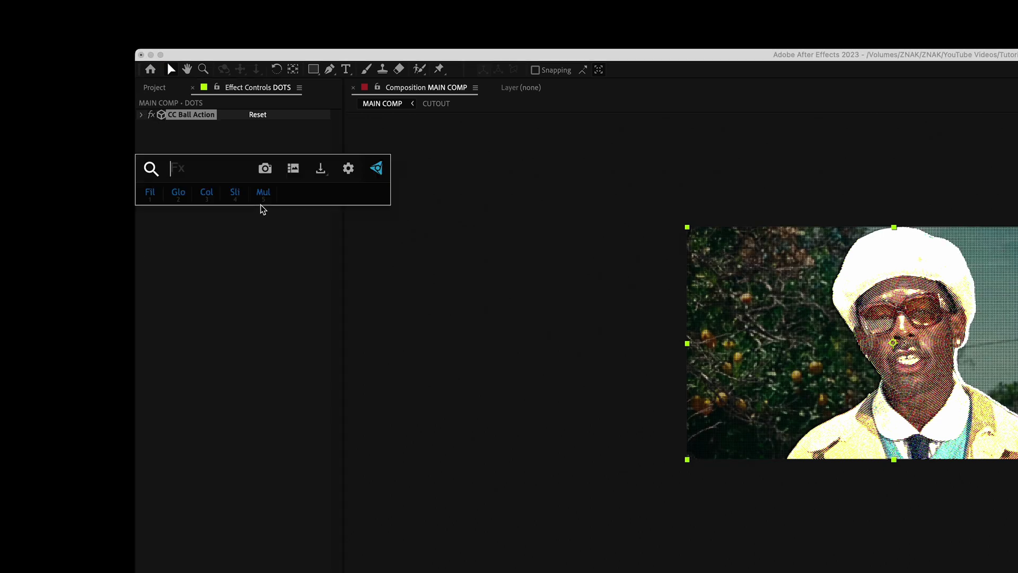
pyautogui.write('gaus')
pyautogui.press('Return')
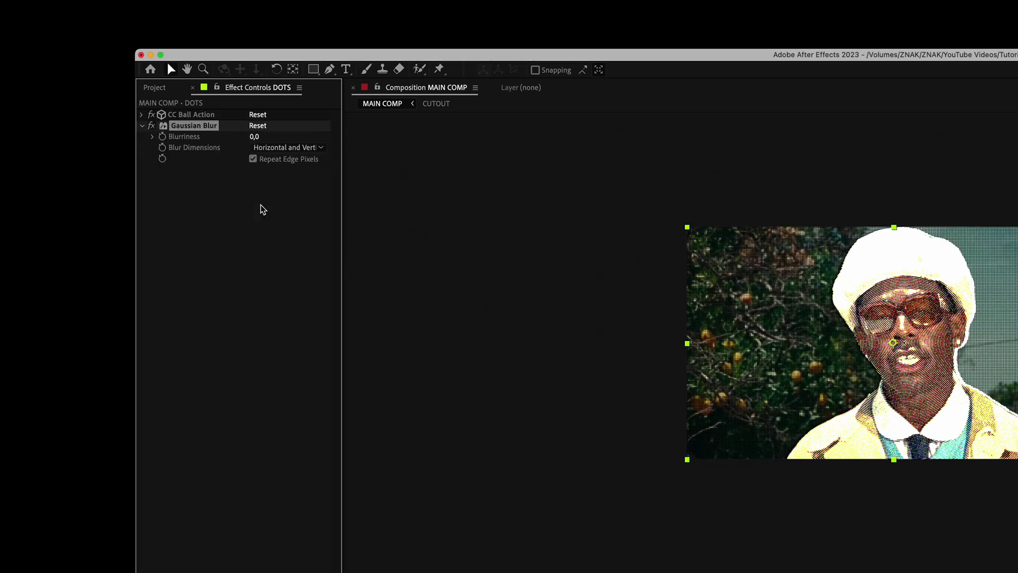
pyautogui.click(254, 137)
pyautogui.write('2')
pyautogui.press('Return')
# Create an adjustment layer between CUTOUT and DOTS and name it THRESHOLD.
pyautogui.rightClick(91, 467)
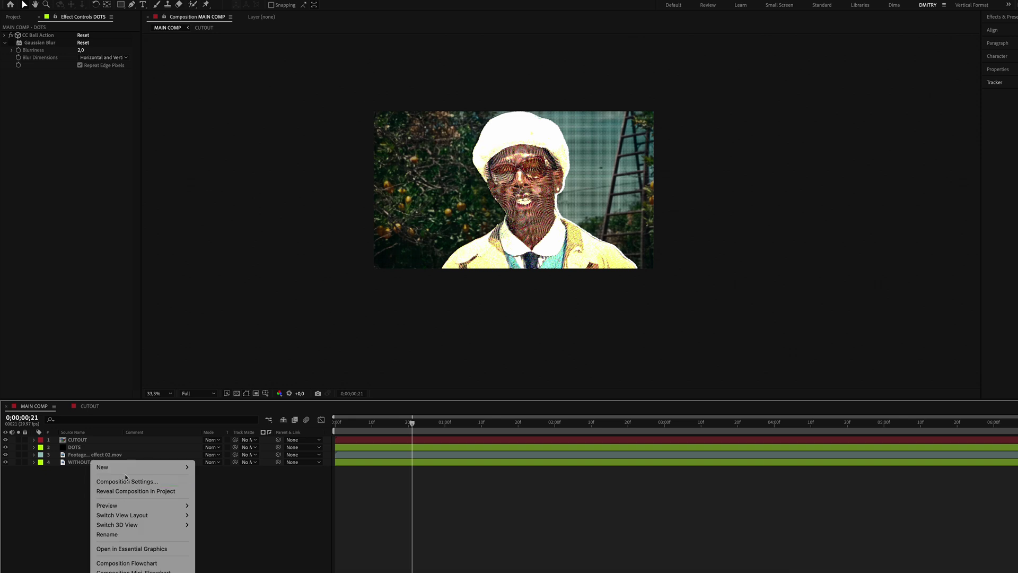
pyautogui.moveTo(106, 467)
pyautogui.click(233, 536)
pyautogui.click(75, 440)
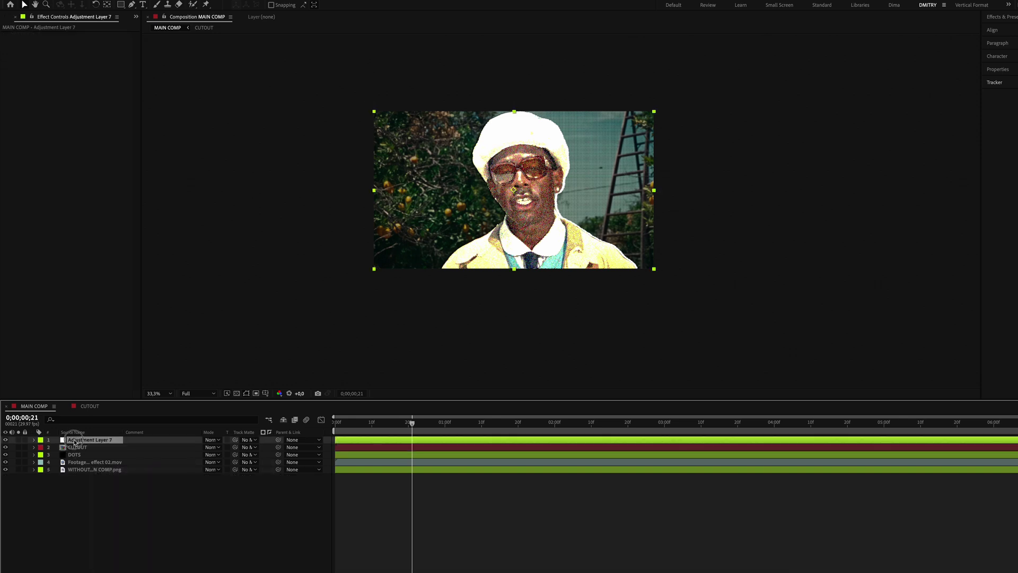
pyautogui.moveTo(74, 441); pyautogui.dragTo(75, 452)
pyautogui.press('Return')
pyautogui.write('TH')
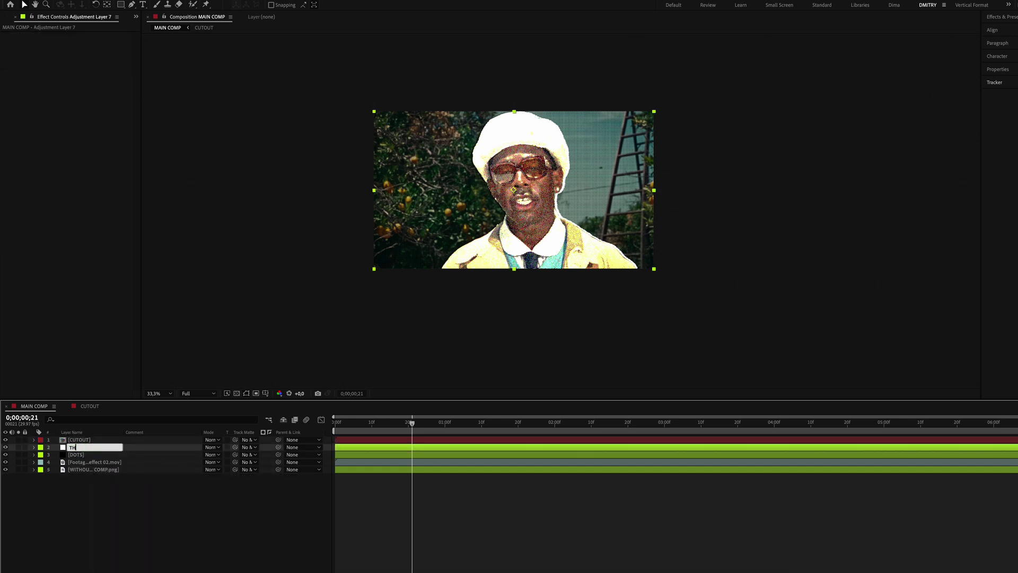
pyautogui.write('RESHOLD')
pyautogui.press('Return')
# Apply Add Grain to MAIN COMP's THRESHOLD layer with Viewing Mode set to Final Output.
pyautogui.hotkey('ctrl', 'space')
pyautogui.write('add')
pyautogui.click(83, 291)
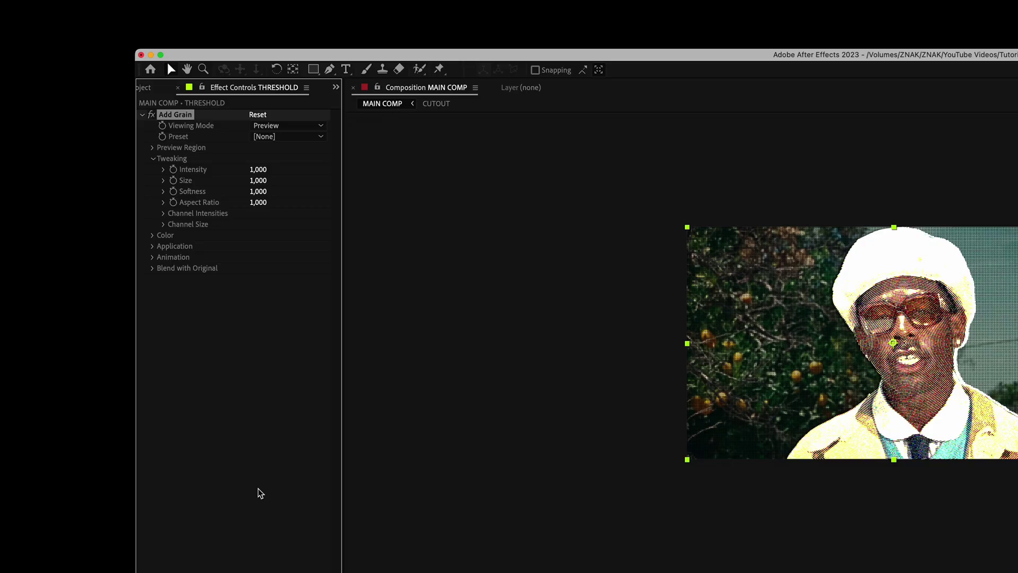
pyautogui.click(294, 126)
pyautogui.click(287, 168)
# Set the grain's Intensity to 3.1 and its Size to 0.8.
pyautogui.click(259, 170)
pyautogui.write('3.1')
pyautogui.press('Return')
pyautogui.click(266, 180)
pyautogui.write('0.8')
pyautogui.press('Return')
# Add CC Threshold to MAIN COMP's THRESHOLD layer, set Channel to RGB and adjust the Threshold level.
pyautogui.hotkey('ctrl', 'space')
pyautogui.write('cc th')
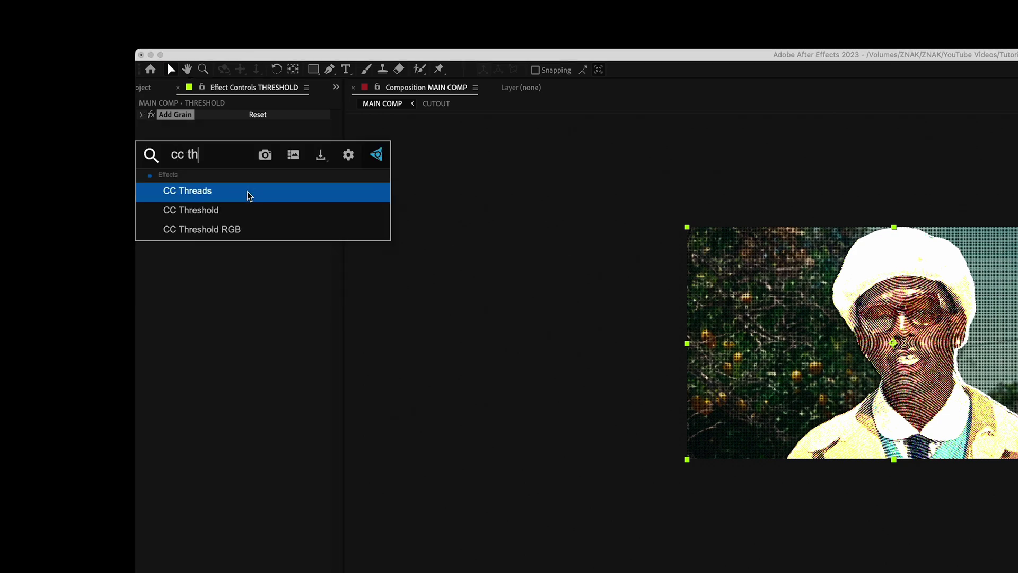
pyautogui.press('Down')
pyautogui.press('Return')
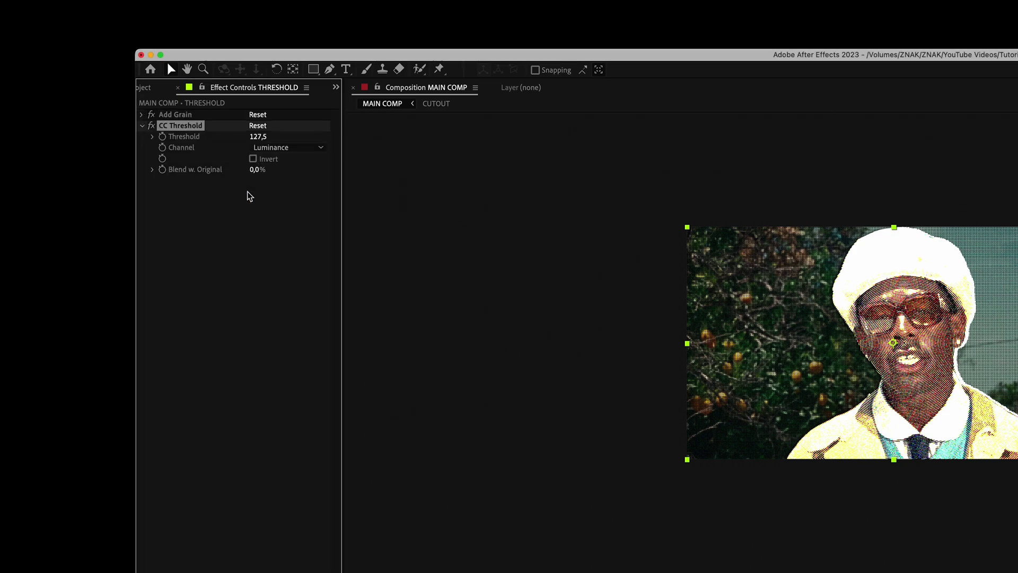
pyautogui.click(286, 147)
pyautogui.click(285, 175)
pyautogui.moveTo(257, 137); pyautogui.dragTo(260, 135)
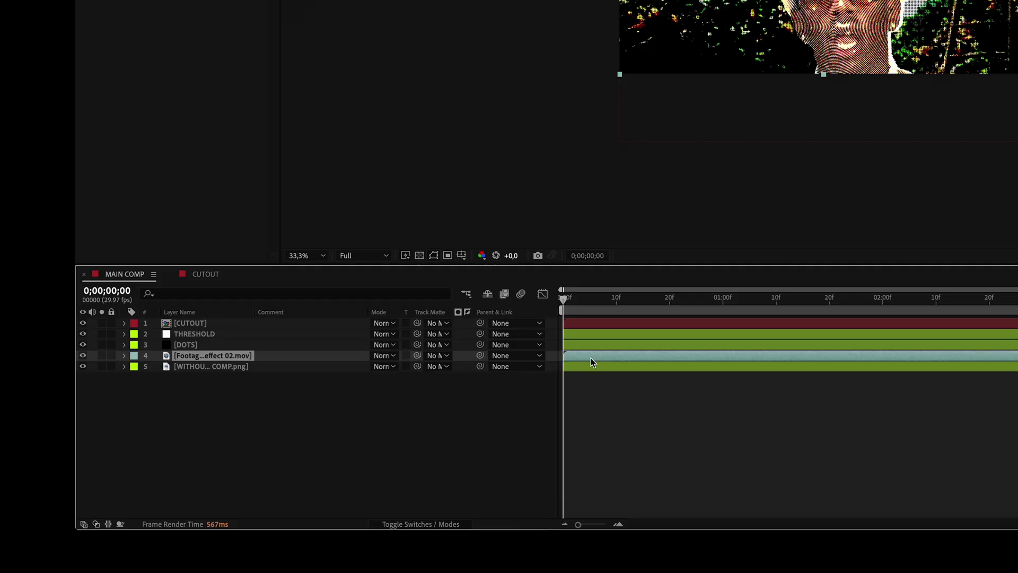
# Copy the footage layer's Opacity keyframes to the DOTS and THRESHOLD layers at frame 15, and preview from the start.
pyautogui.press('u')
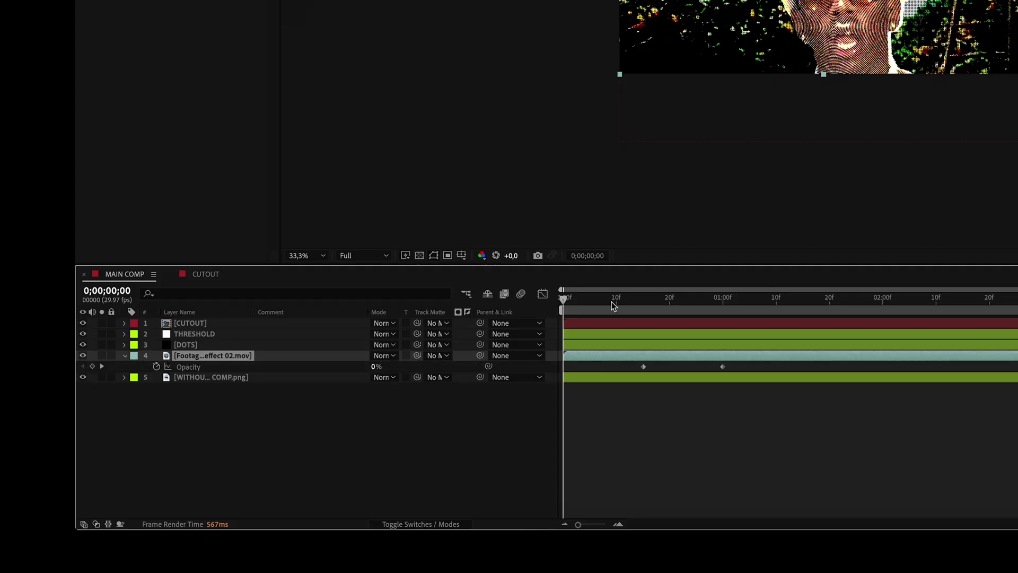
pyautogui.click(644, 303)
pyautogui.click(191, 366)
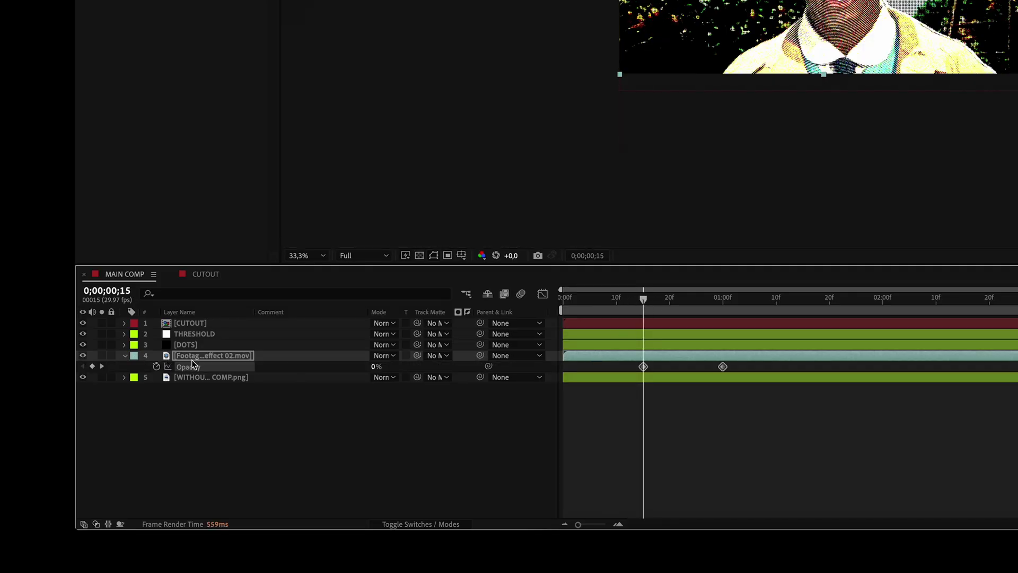
pyautogui.click(192, 345)
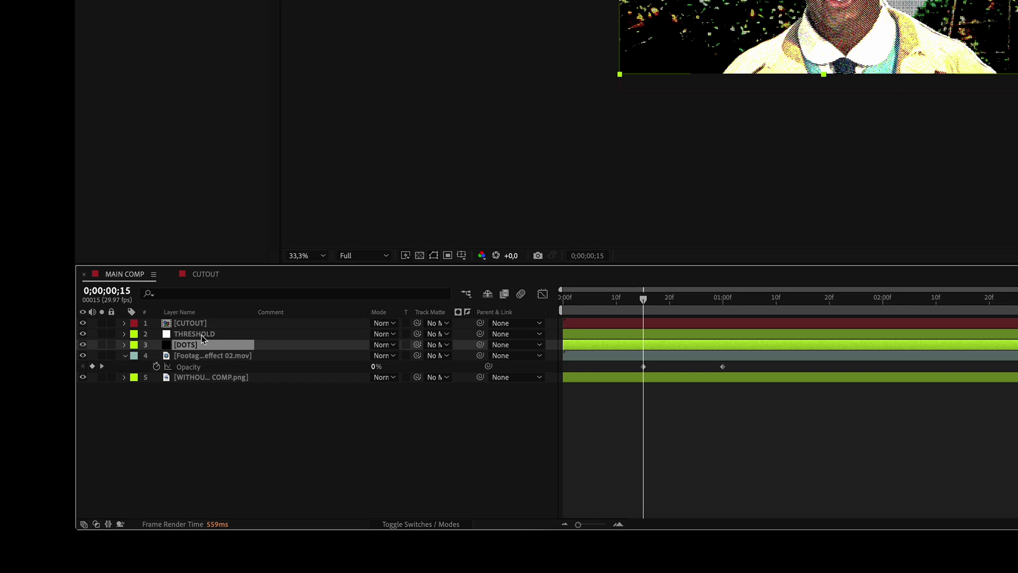
pyautogui.keyDown('ctrl'); pyautogui.click(212, 334); pyautogui.keyUp('ctrl')
pyautogui.moveTo(641, 309); pyautogui.dragTo(539, 305)
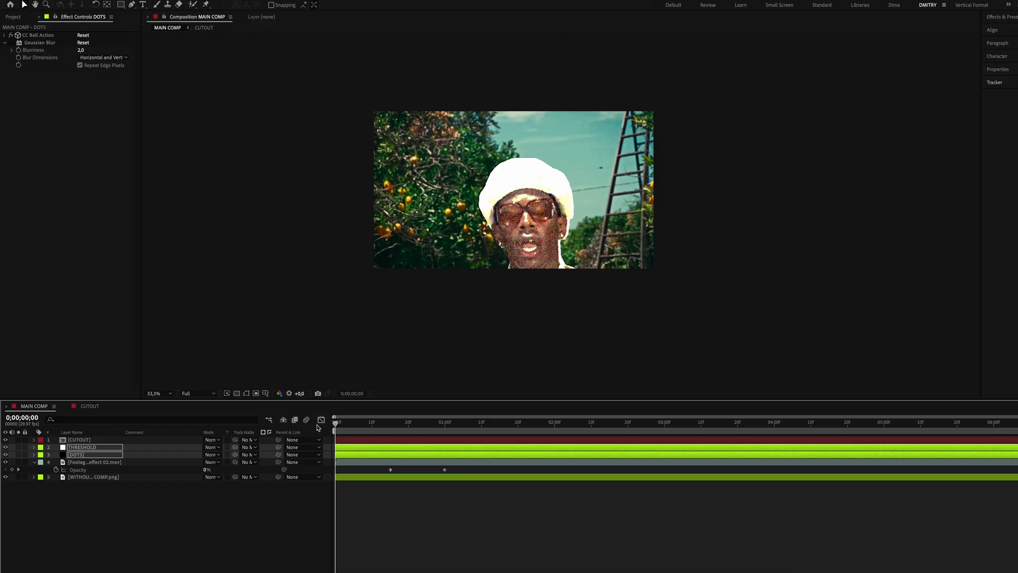
pyautogui.press('space')
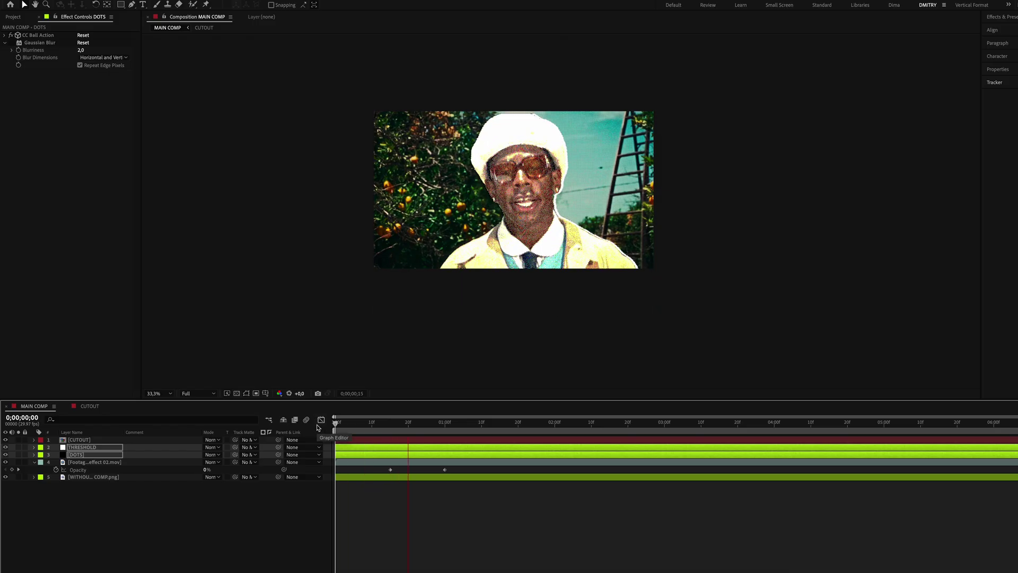
# Duplicate the original footage layer and move the copy to the top of the layer stack.
pyautogui.click(85, 462)
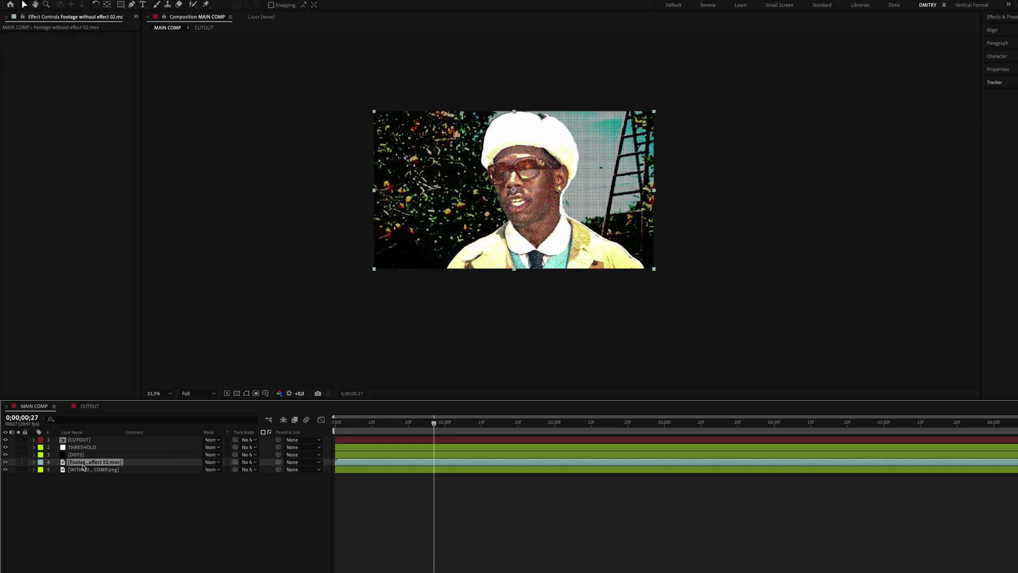
pyautogui.hotkey('ctrl', 'd')
pyautogui.moveTo(80, 462); pyautogui.dragTo(79, 436)
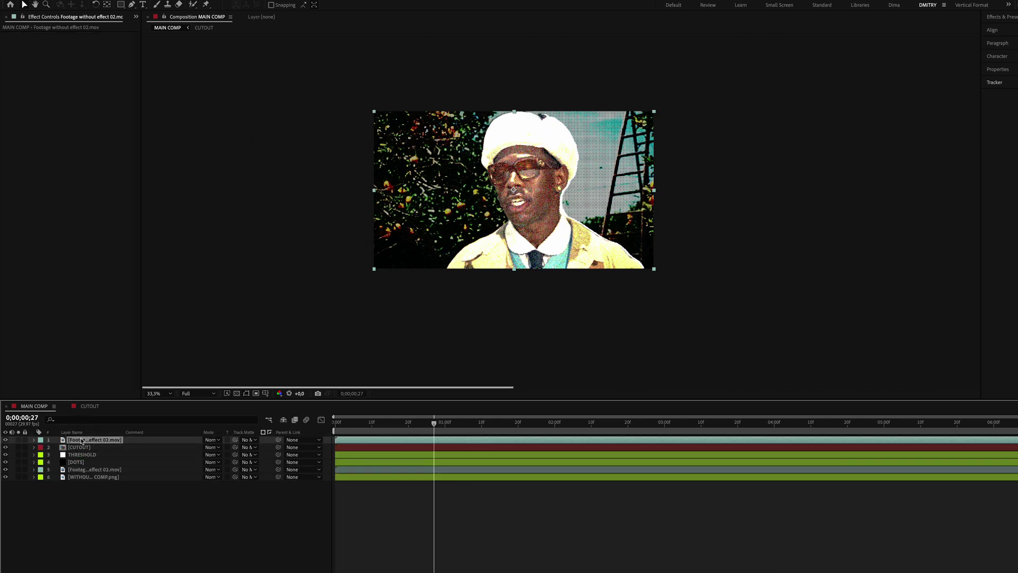
# Remove the Opacity keyframes from the top footage copy so it stays at 100%, and go to frame 13.
pyautogui.press('t')
pyautogui.click(460, 423)
pyautogui.click(55, 447)
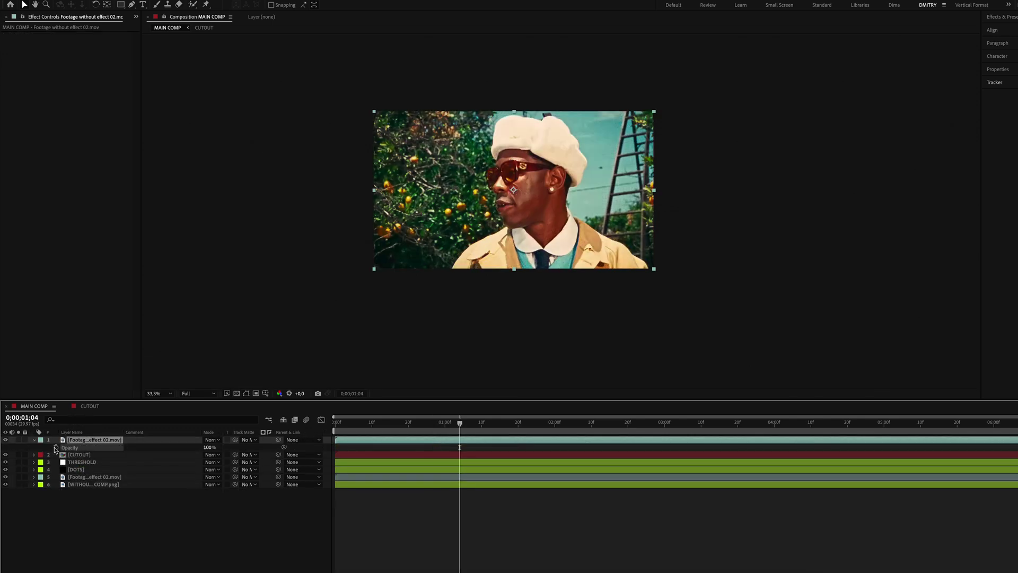
pyautogui.moveTo(460, 447); pyautogui.dragTo(383, 447)
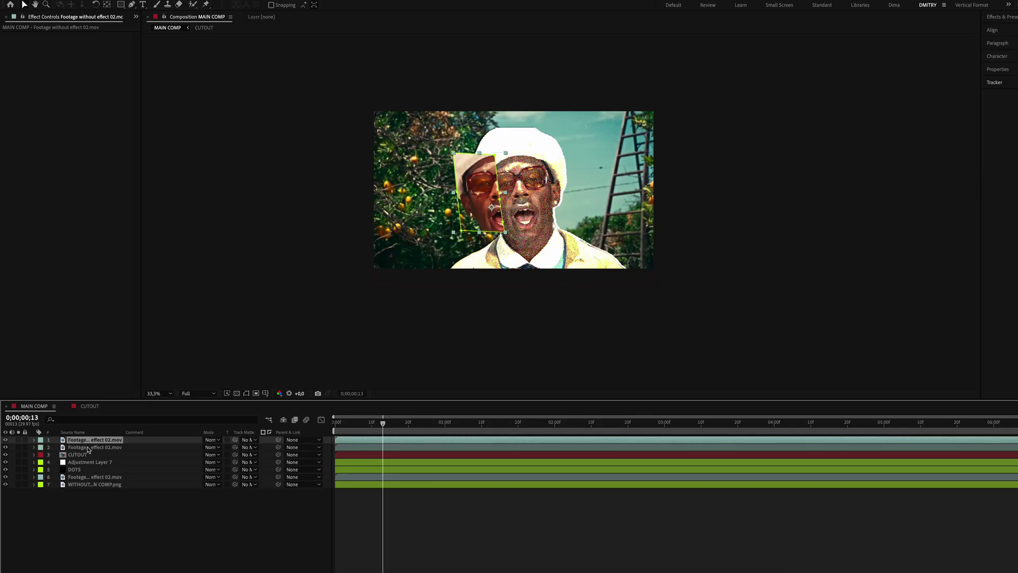
# Add a Fill effect to the lower of the two masked footage layers and set its Color to white.
pyautogui.click(88, 448)
pyautogui.hotkey('ctrl', 'space')
pyautogui.write('fil')
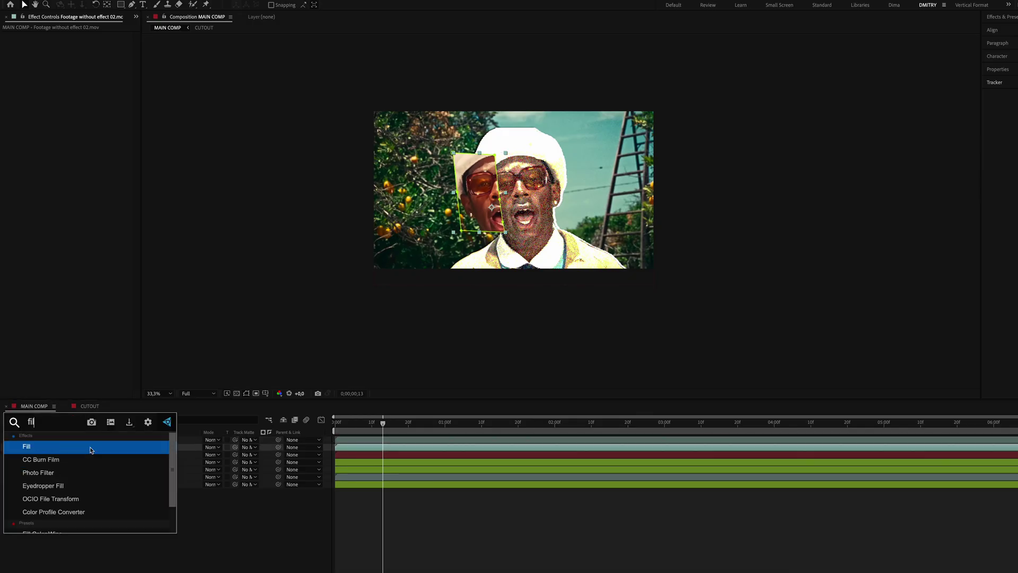
pyautogui.click(90, 450)
pyautogui.click(82, 57)
pyautogui.click(230, 229)
pyautogui.click(425, 229)
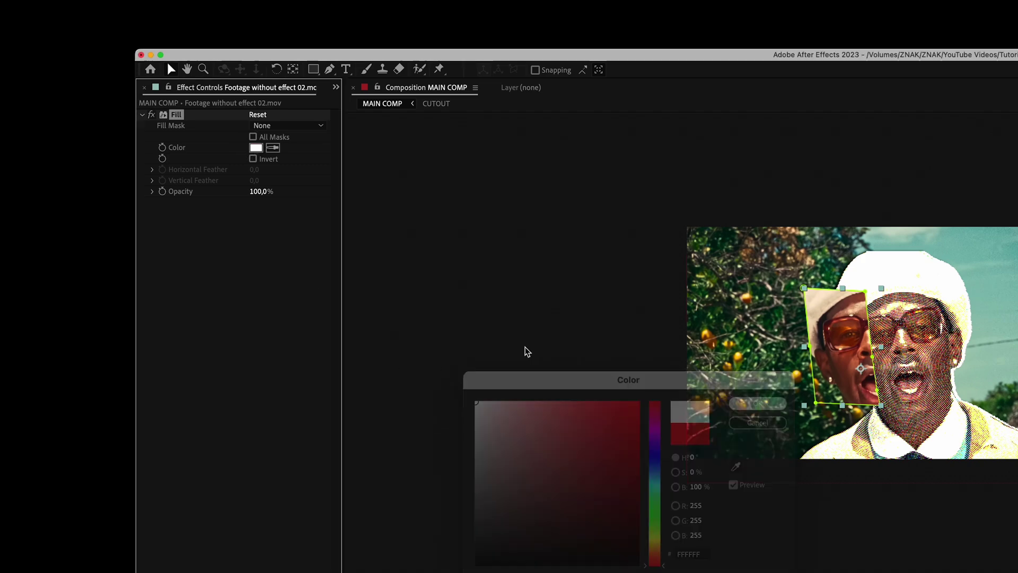
# Add Roughen Edges to the white-filled layer with Border 8.10, Edge Sharpness 10 and Scale 13.
pyautogui.hotkey('ctrl', 'space')
pyautogui.write('ro')
pyautogui.click(243, 283)
pyautogui.click(259, 234)
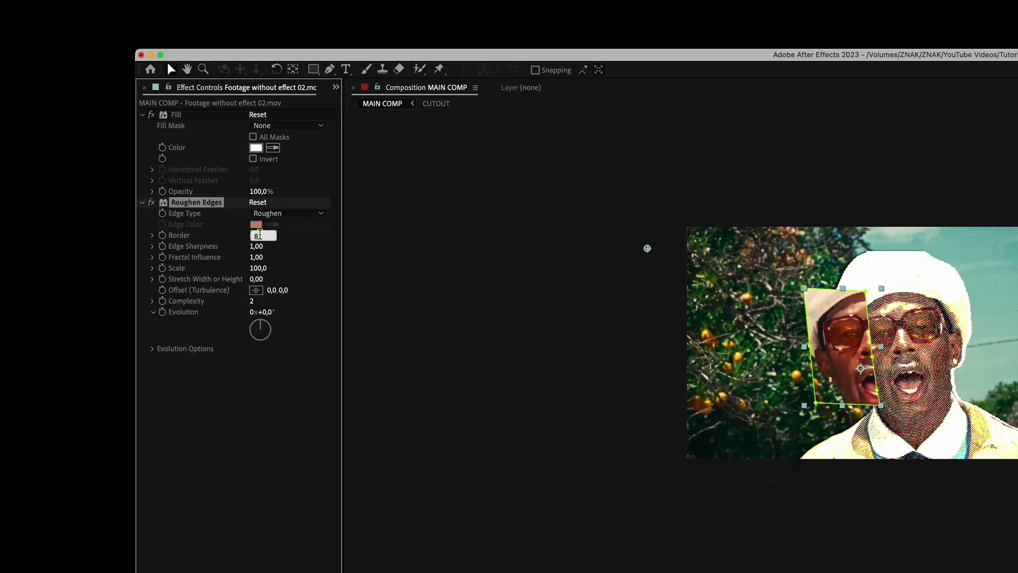
pyautogui.write('8.10')
pyautogui.press('Return')
pyautogui.click(255, 247)
pyautogui.write('10')
pyautogui.press('Return')
pyautogui.click(258, 268)
pyautogui.press('Return')
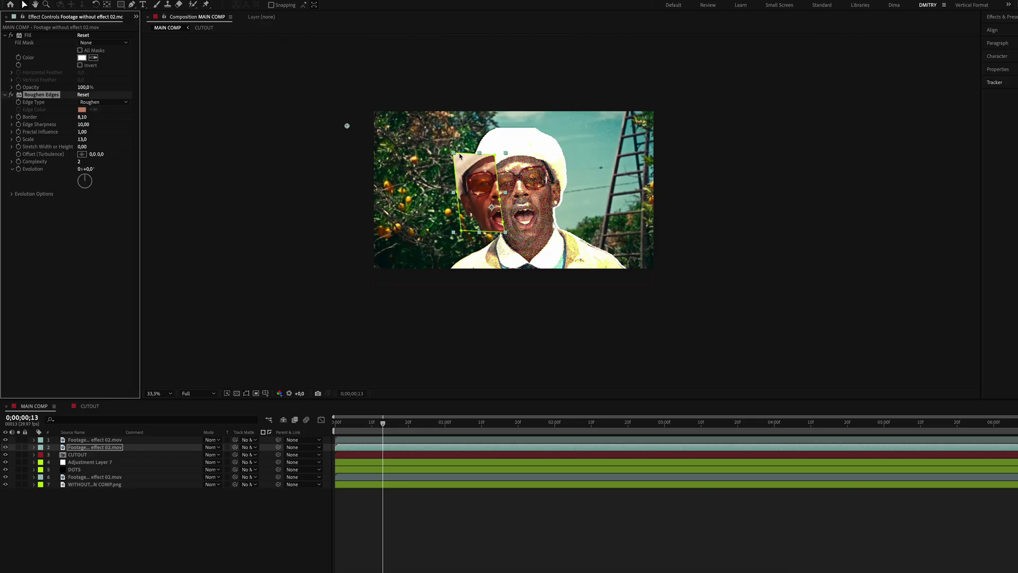
# Add Brightness & Contrast to the top masked footage layer and set Contrast to -56.
pyautogui.scroll(2, 489, 219)
pyautogui.moveTo(471, 213); pyautogui.dragTo(469, 212)
pyautogui.click(91, 440)
pyautogui.hotkey('ctrl', 'space')
pyautogui.write('bri')
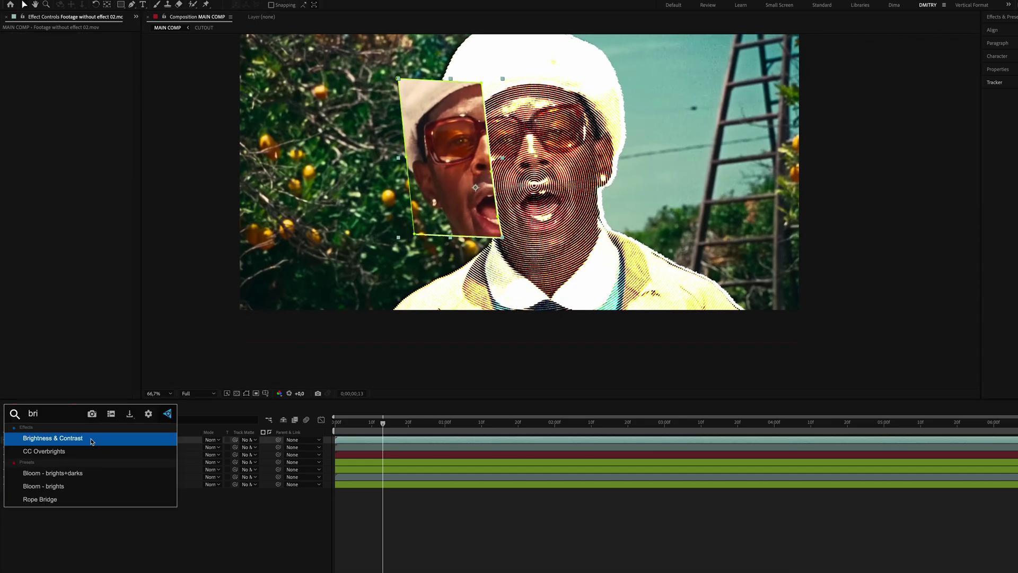
pyautogui.click(92, 440)
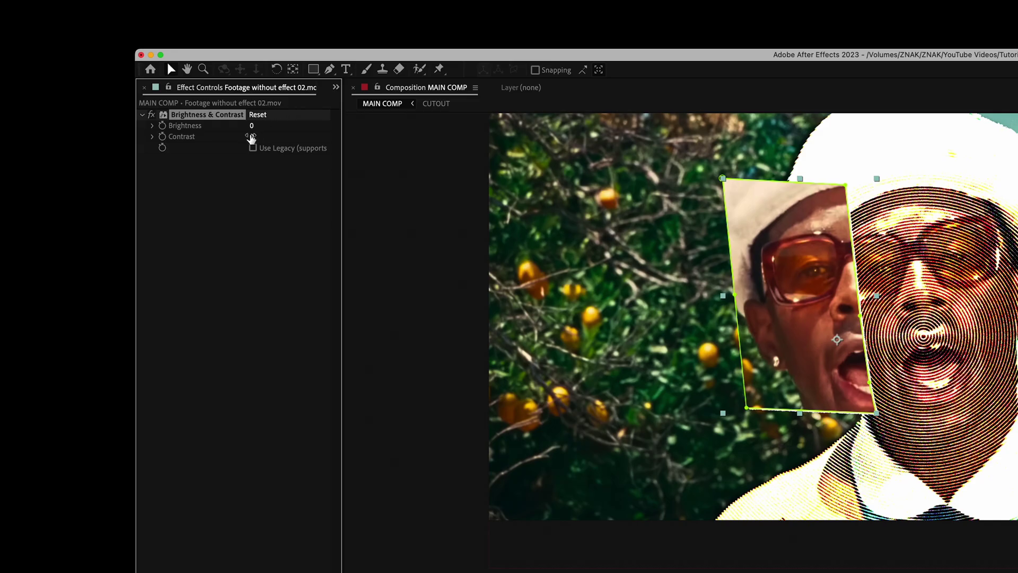
pyautogui.click(251, 137)
pyautogui.write('-5')
pyautogui.press('Return')
# Add the Add Grain effect to the top footage layer, with Viewing Mode Final Output and Size 0.6.
pyautogui.hotkey('ctrl', 'space')
pyautogui.write('ad')
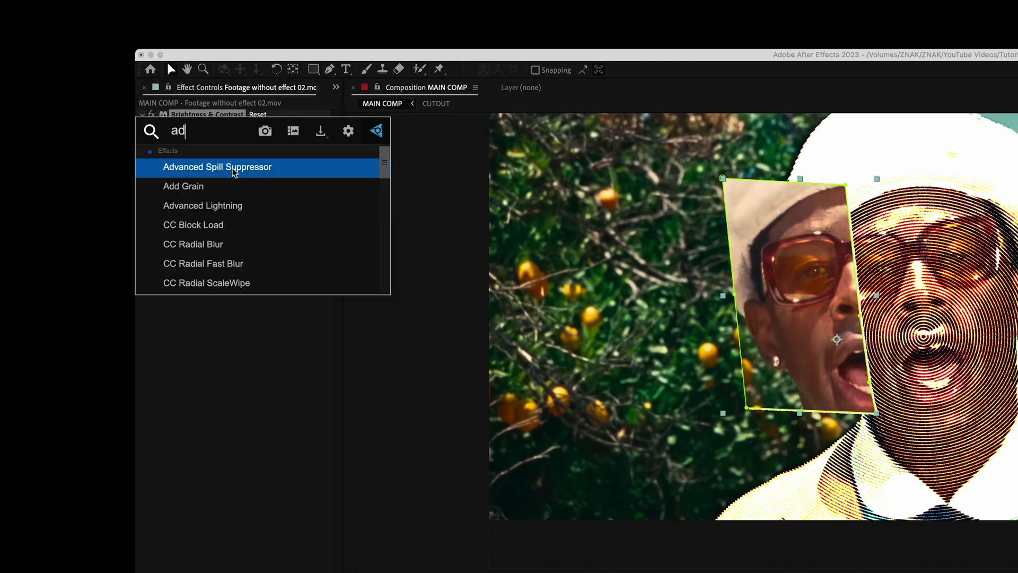
pyautogui.write('d')
pyautogui.press('Return')
pyautogui.click(287, 170)
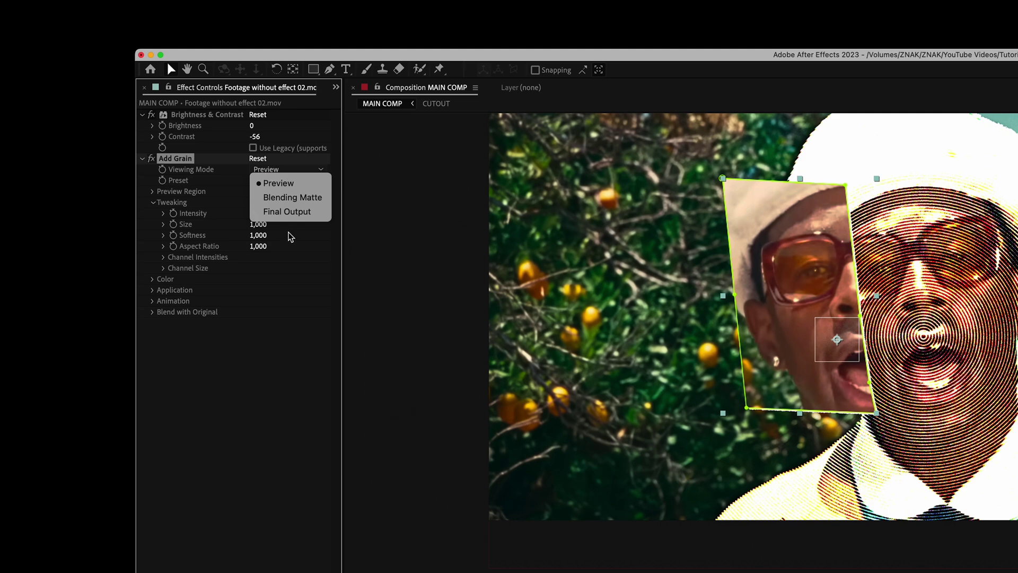
pyautogui.click(289, 212)
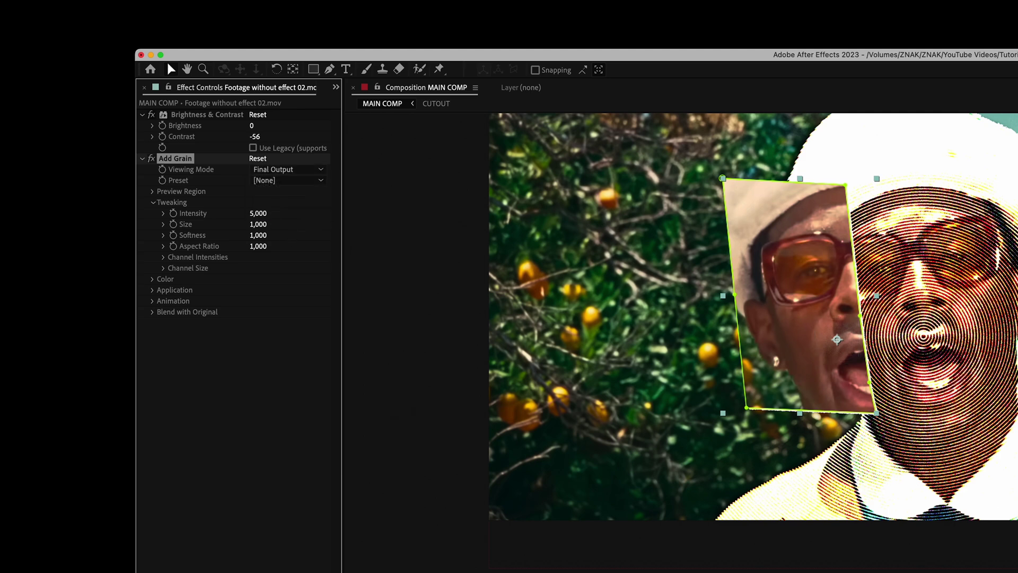
pyautogui.click(262, 225)
pyautogui.write('1')
pyautogui.press('Return')
# Add a Drop Shadow to the top footage layer with Direction -91°, Distance 17 and Softness 27.
pyautogui.press('super+grave')
pyautogui.hotkey('ctrl', 'space')
pyautogui.write('dro')
pyautogui.press('Return')
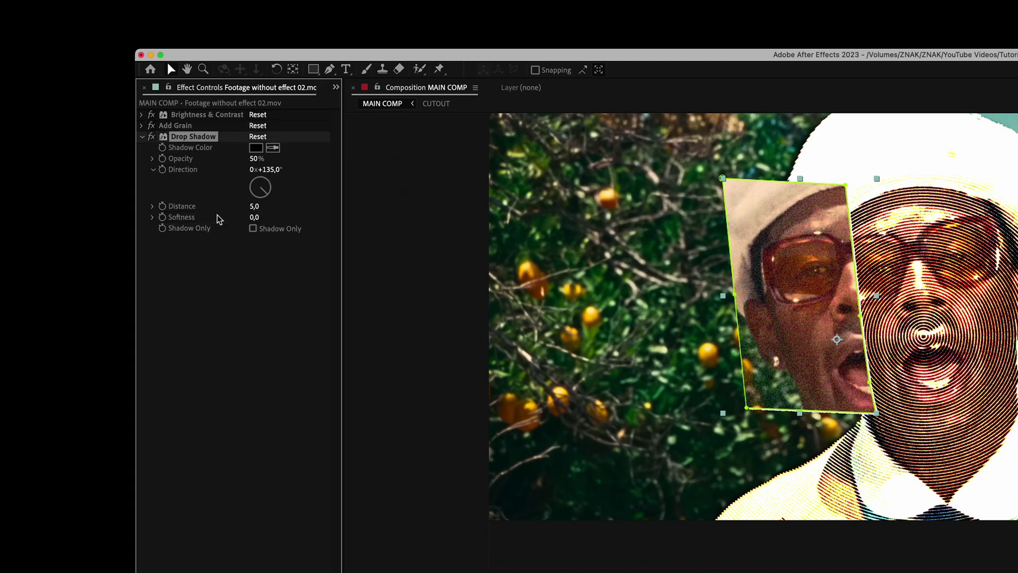
pyautogui.moveTo(276, 177); pyautogui.dragTo(136, 177)
pyautogui.moveTo(255, 205); pyautogui.dragTo(271, 217)
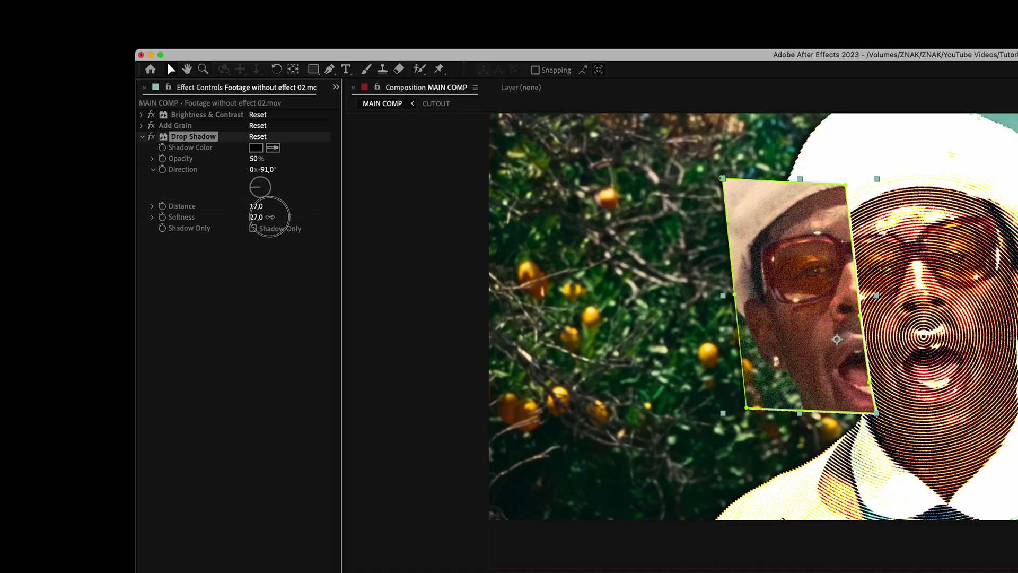
# Rename the top masked footage layer ELEMT 01 and the white-filled layer below it ELEMNT 01.
pyautogui.write('EL')
pyautogui.write('EMT 01')
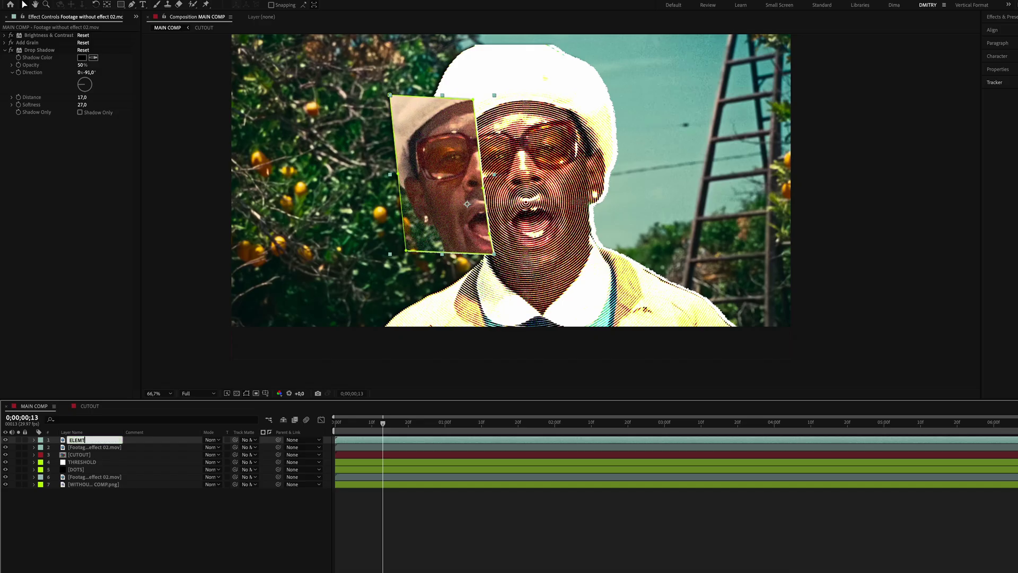
pyautogui.press('Return')
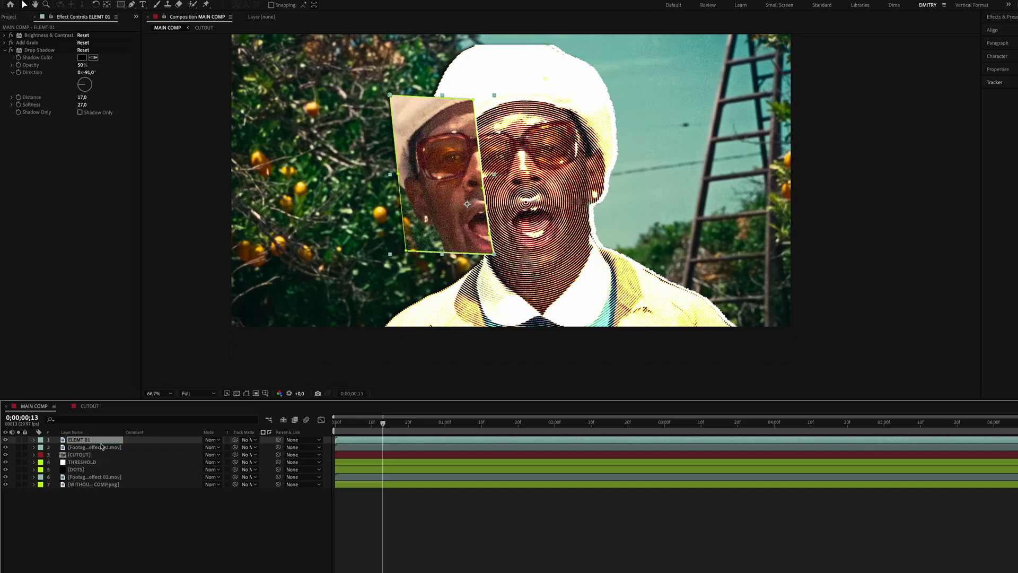
pyautogui.click(102, 446)
pyautogui.press('Return')
pyautogui.write('ELEMNT')
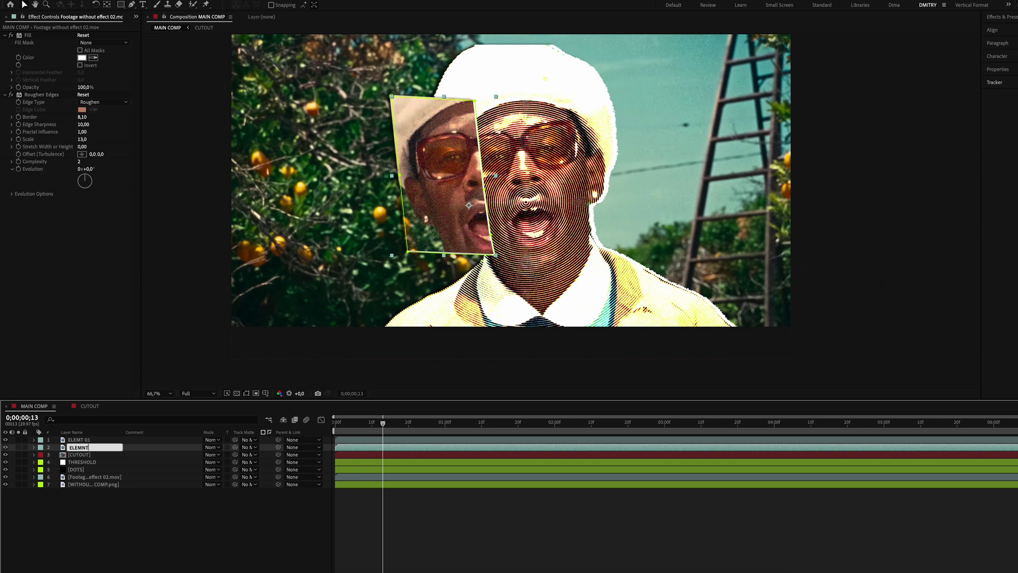
pyautogui.write(' 01')
pyautogui.press('Return')
# Duplicate the ELEMT 01 layer and delete the mask from the copy.
pyautogui.click(92, 439)
pyautogui.hotkey('ctrl', 'd')
pyautogui.press('m')
pyautogui.click(72, 448)
pyautogui.press('Delete')
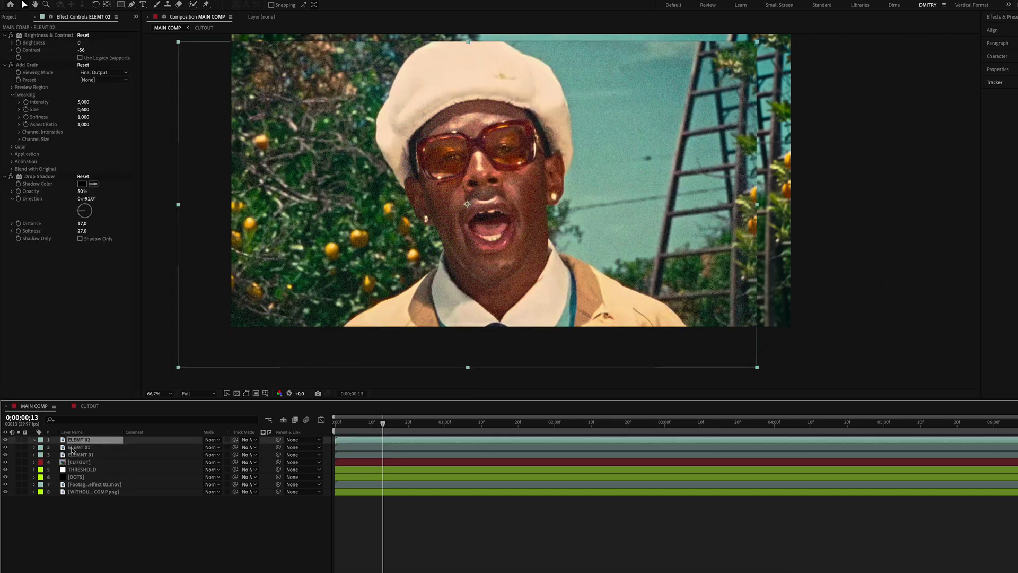
# Draw a Pen tool mask around the right half of the man's face on ELEMT 02 and move the piece up and to the right.
pyautogui.press('g')
pyautogui.click(494, 132)
pyautogui.click(509, 245)
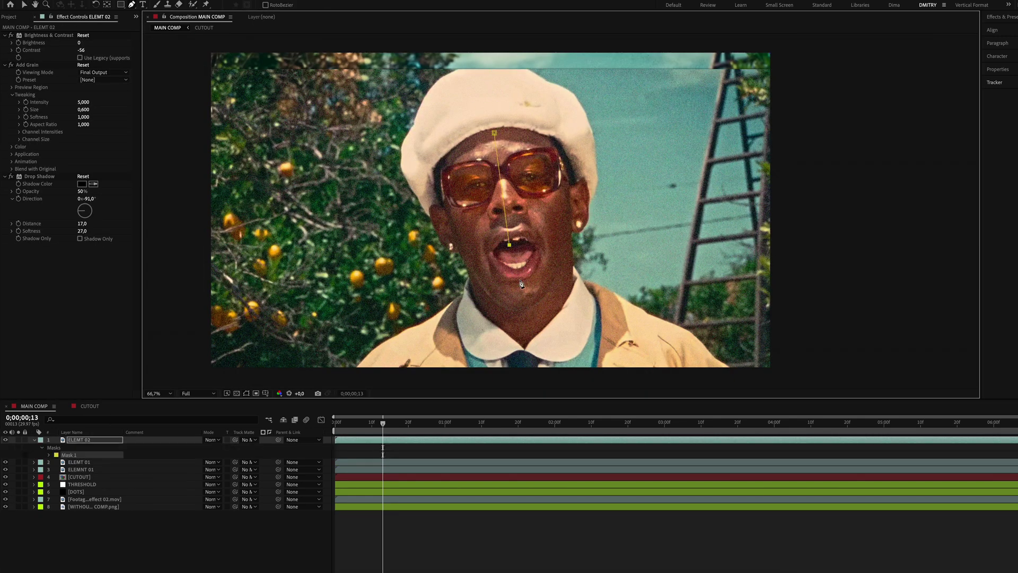
pyautogui.click(520, 293)
pyautogui.click(546, 303)
pyautogui.click(592, 279)
pyautogui.click(612, 226)
pyautogui.click(494, 133)
pyautogui.press('v')
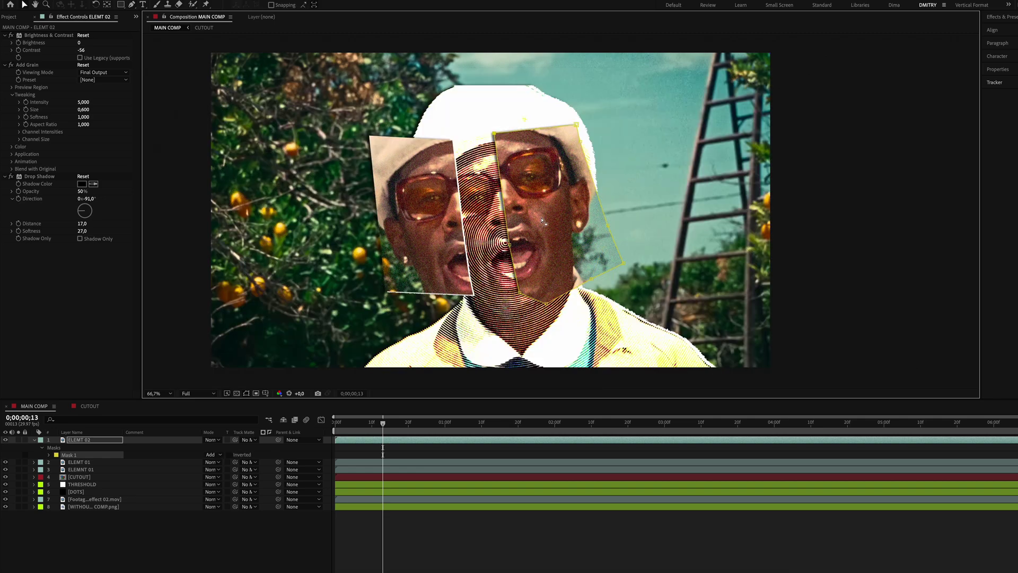
pyautogui.moveTo(562, 228); pyautogui.dragTo(603, 234)
pyautogui.moveTo(603, 234); pyautogui.dragTo(574, 189)
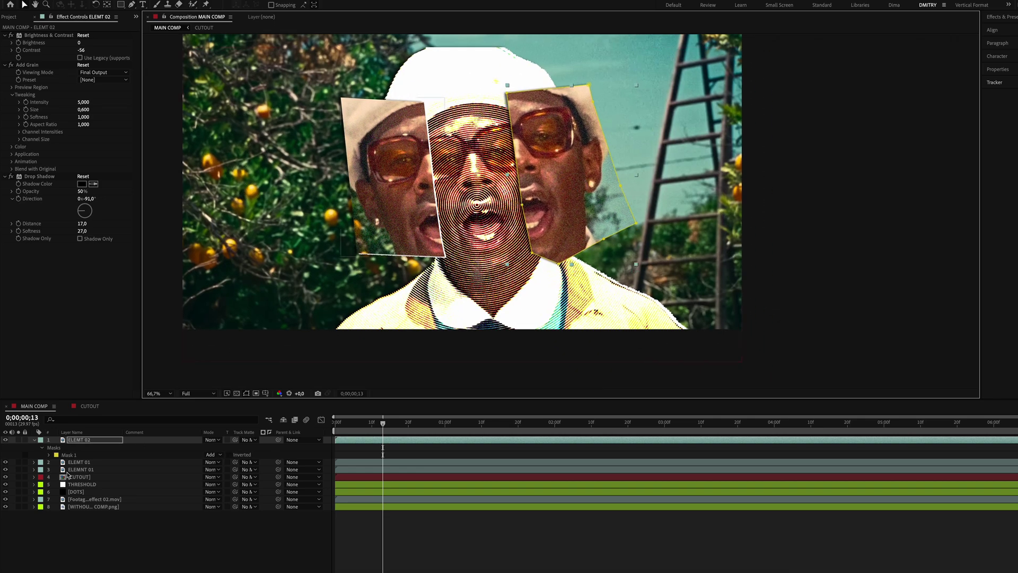
# Duplicate ELEMT 02 and replace the lower copy's effects with ELEMNT 01's Fill and Roughen Edges.
pyautogui.click(34, 440)
pyautogui.click(41, 440)
pyautogui.click(52, 416)
pyautogui.hotkey('ctrl', 'd')
pyautogui.click(82, 447)
pyautogui.click(42, 36)
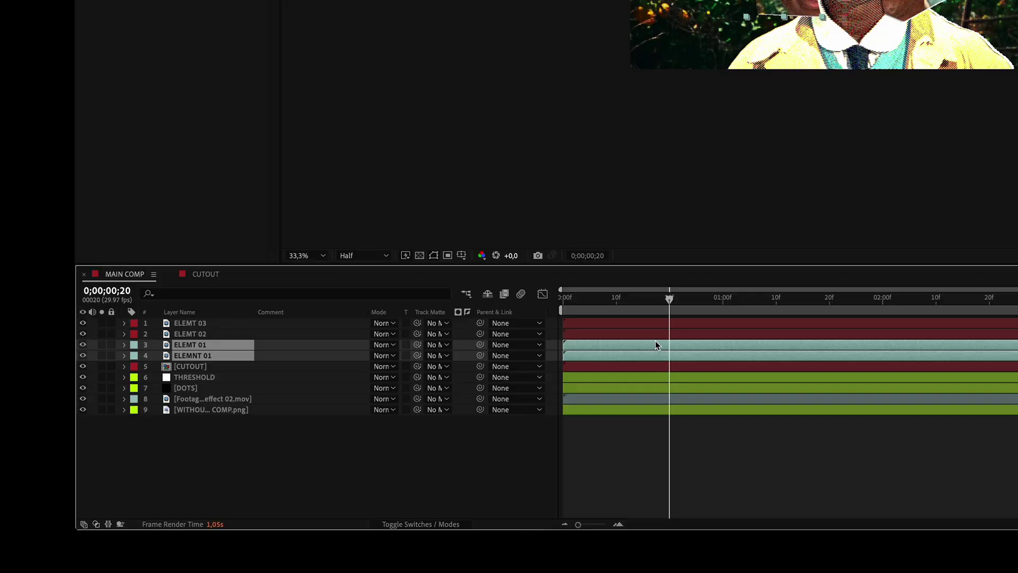
# Add Position and Opacity keyframes to the ELEMT 01 and ELEMNT 01 layers at frame 20.
pyautogui.press('p')
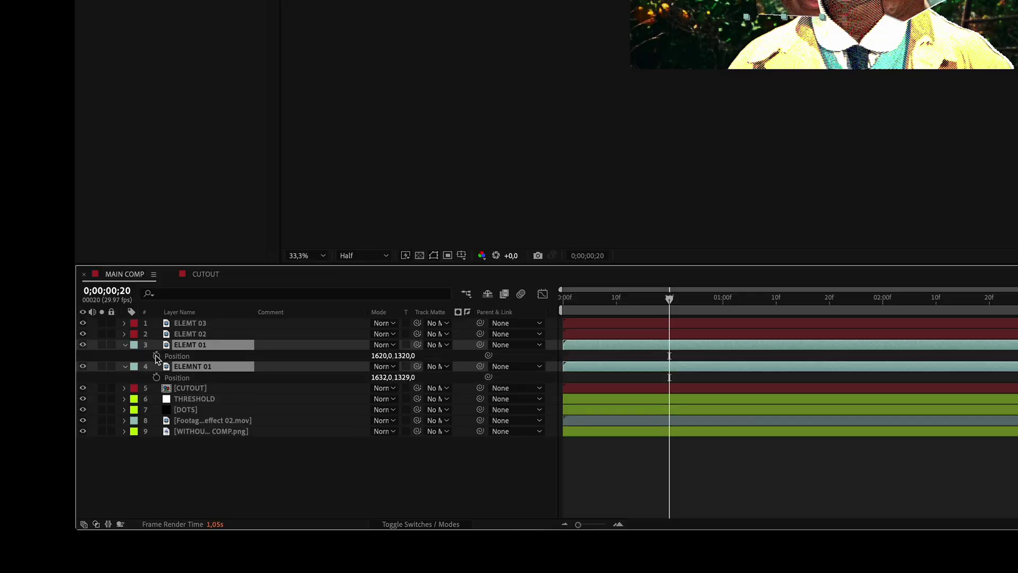
pyautogui.hotkey('alt', 'shift', 't')
pyautogui.press('u')
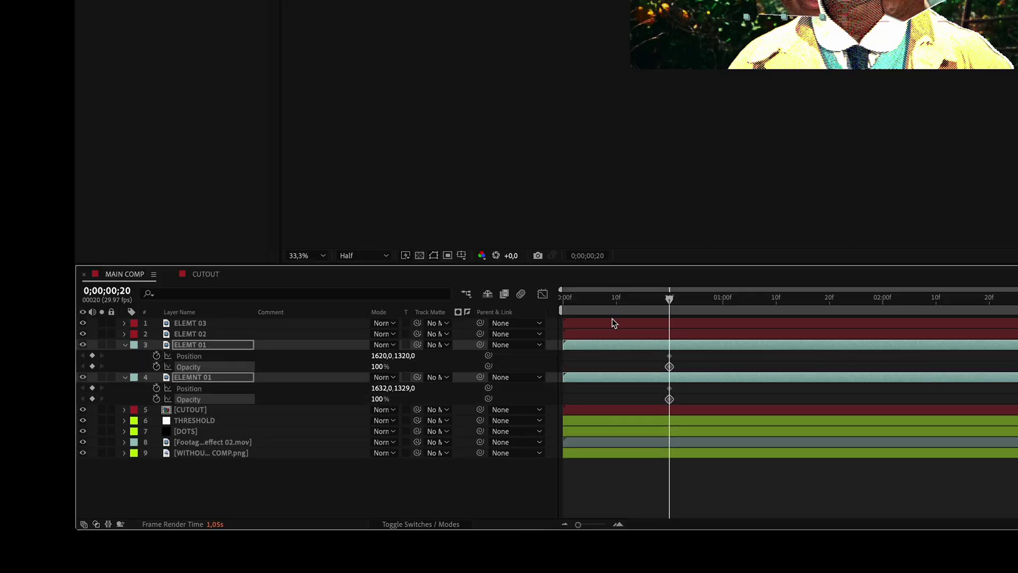
# At frame 0, move ELEMT 01 and ELEMNT 01 down to Y positions 1956 and 1965 and set their Opacity to 0%.
pyautogui.moveTo(670, 298); pyautogui.dragTo(552, 310)
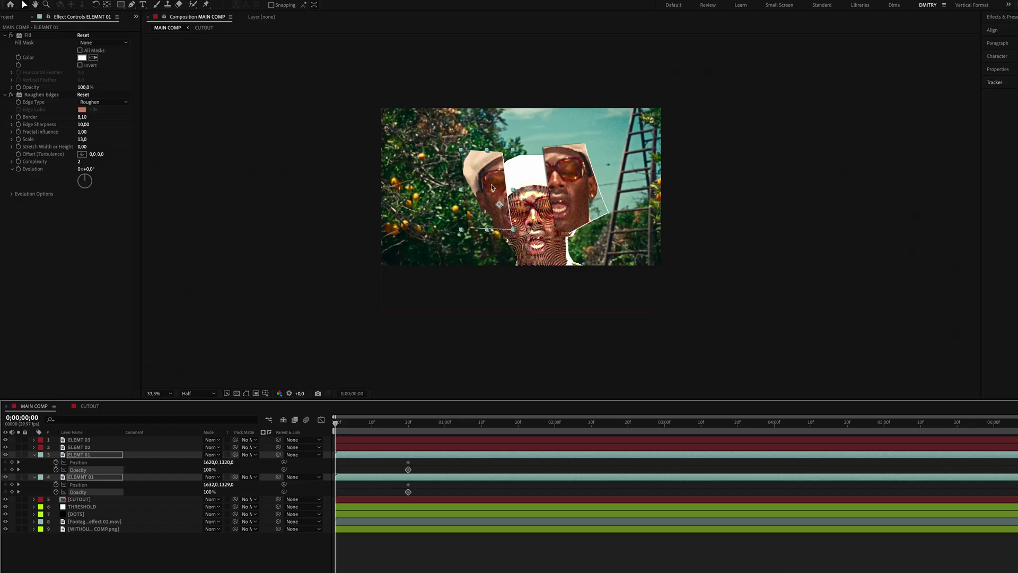
pyautogui.moveTo(492, 187); pyautogui.dragTo(492, 234)
pyautogui.moveTo(205, 492); pyautogui.dragTo(99, 493)
# Add Opacity and Position keyframes to the ELEMT 02 and ELEMT 03 layers at frame 20.
pyautogui.click(351, 447)
pyautogui.keyDown('shift'); pyautogui.click(374, 439); pyautogui.keyUp('shift')
pyautogui.click(408, 422)
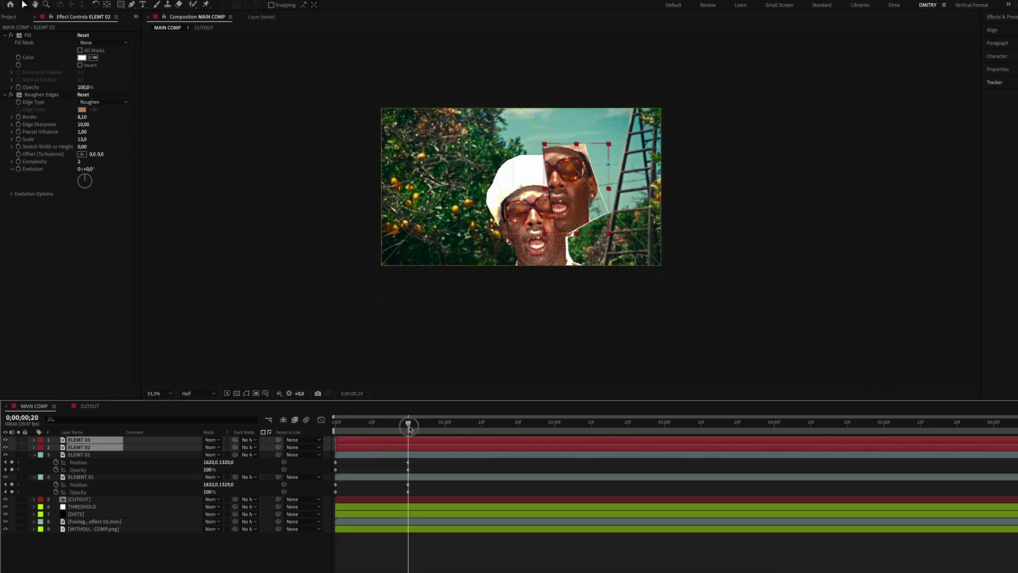
pyautogui.press('t')
pyautogui.click(56, 447)
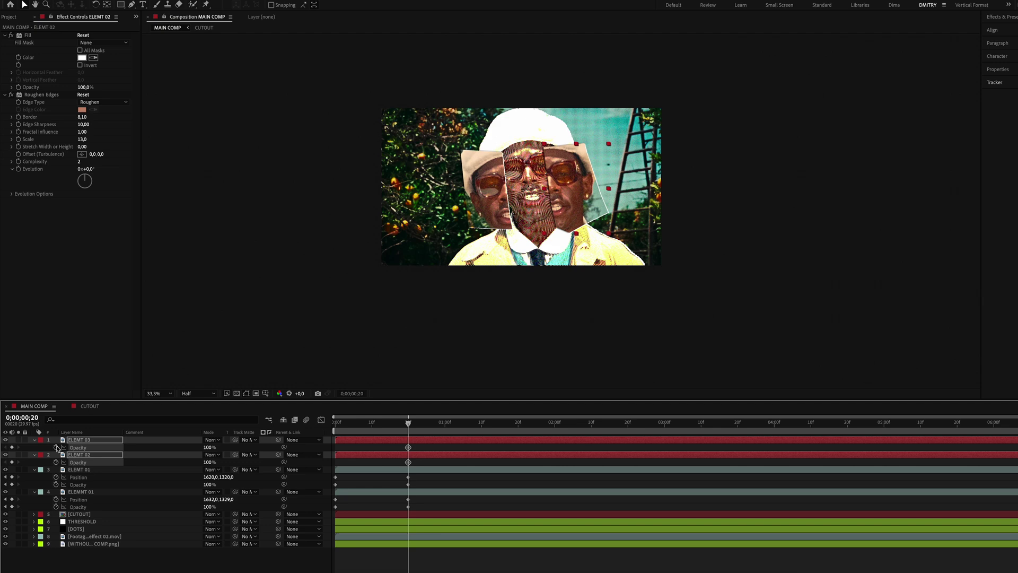
pyautogui.press('p')
pyautogui.click(56, 447)
pyautogui.press('u')
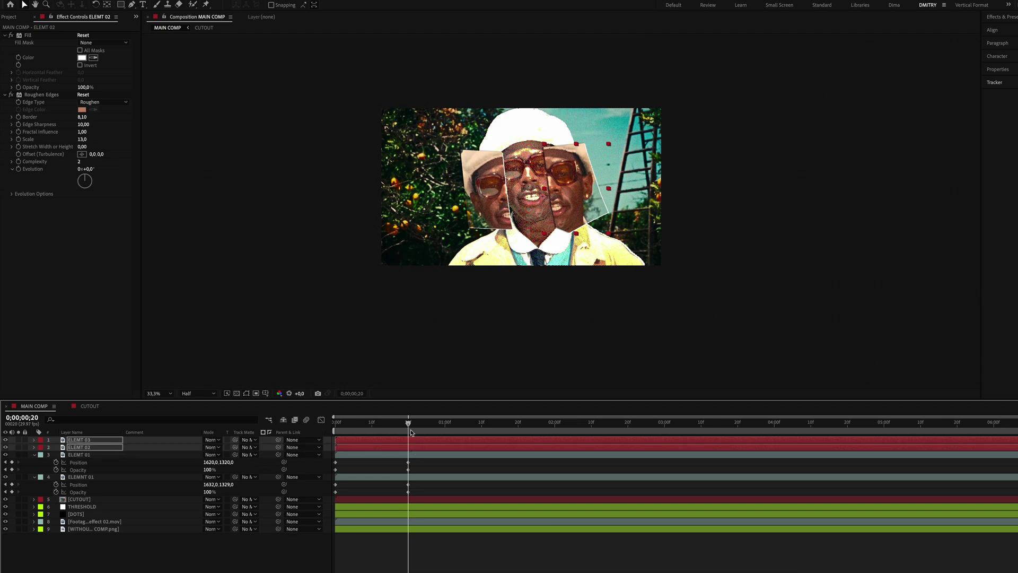
pyautogui.press('u')
# At frame 0, move ELEMT 02 and ELEMT 03 upward and set their Opacity to 0%.
pyautogui.moveTo(409, 428); pyautogui.dragTo(249, 457)
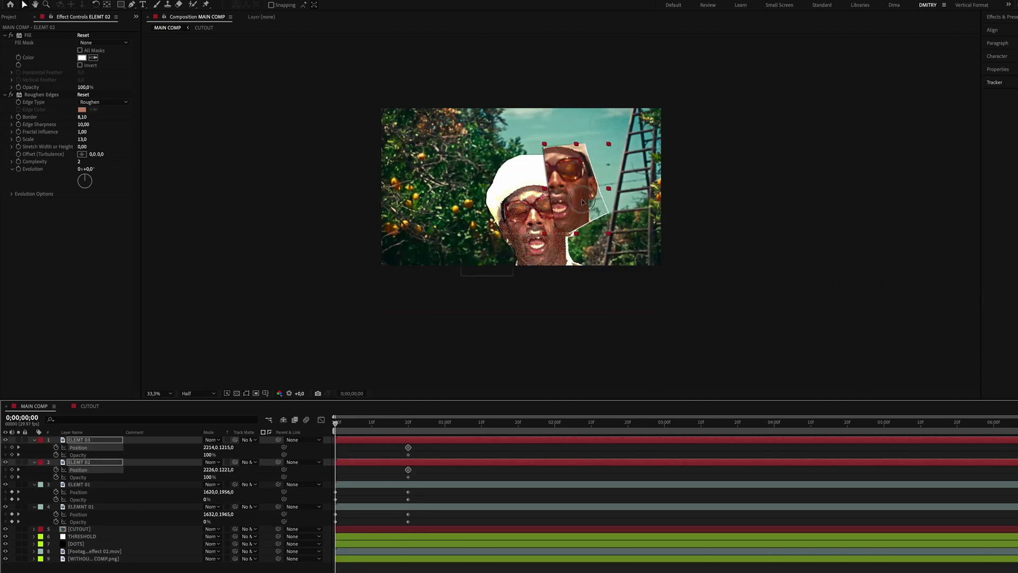
pyautogui.moveTo(582, 202); pyautogui.dragTo(593, 104)
pyautogui.moveTo(209, 454); pyautogui.dragTo(148, 455)
pyautogui.click(429, 470)
pyautogui.press('u')
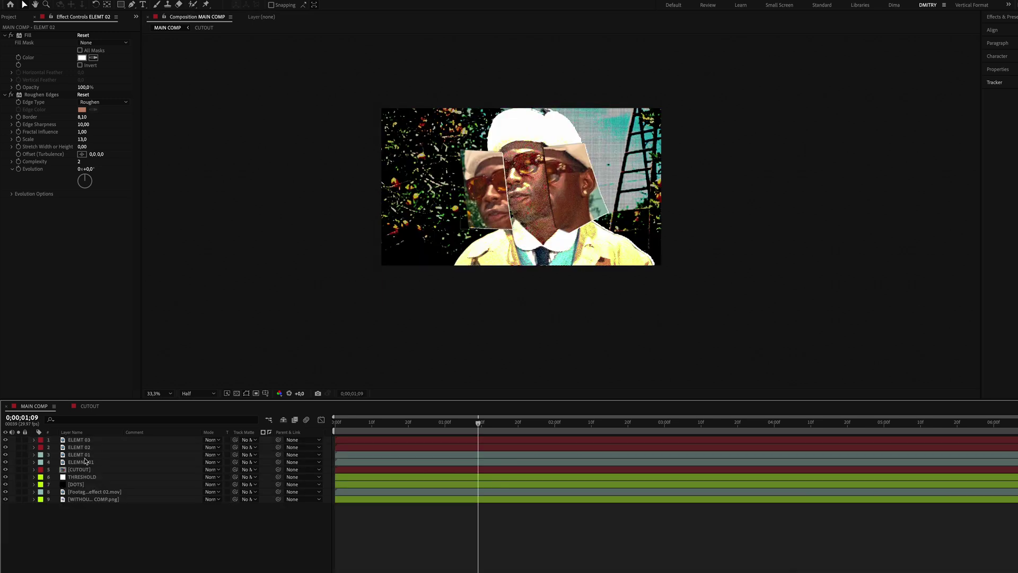
# Pre-compose the four face-piece layers into a composition named ELEMENTS.
pyautogui.click(86, 461)
pyautogui.keyDown('shift'); pyautogui.click(88, 441); pyautogui.keyUp('shift')
pyautogui.rightClick(94, 443)
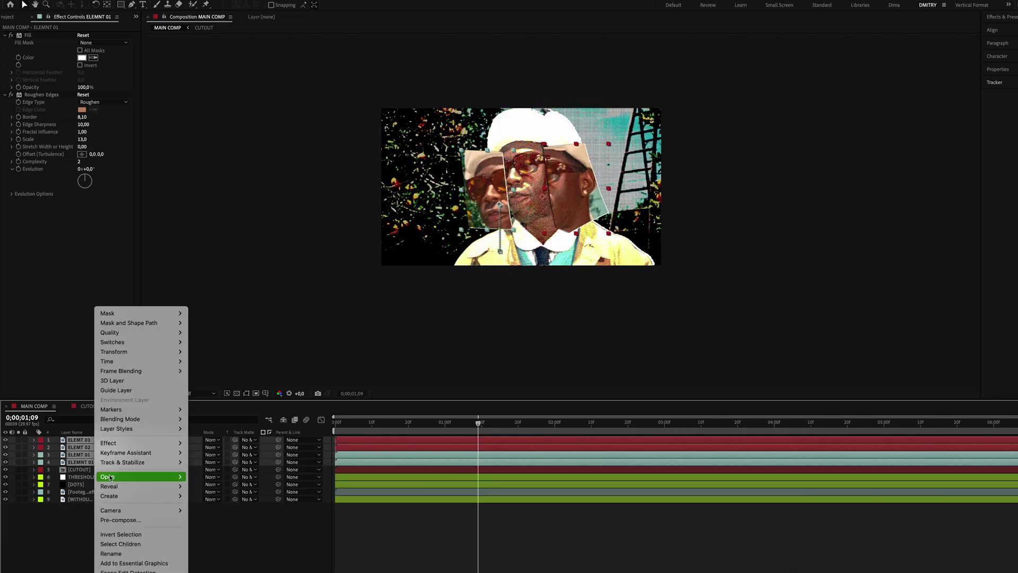
pyautogui.click(122, 520)
pyautogui.write('E')
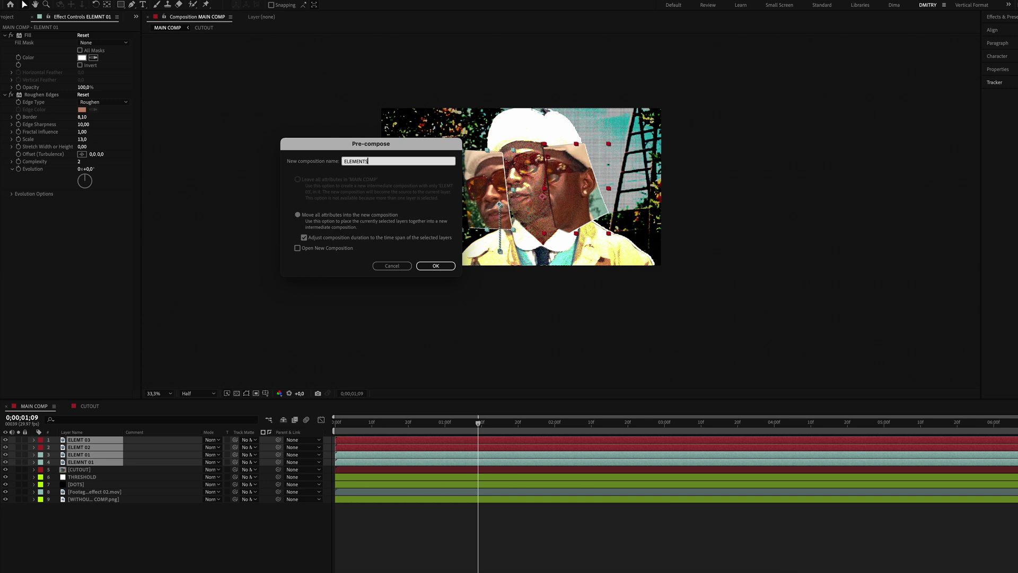
pyautogui.write('LEMENTS')
pyautogui.press('Return')
# Create an adjustment layer at the top of MAIN COMP and rename it CAMERA SHAKE.
pyautogui.rightClick(87, 505)
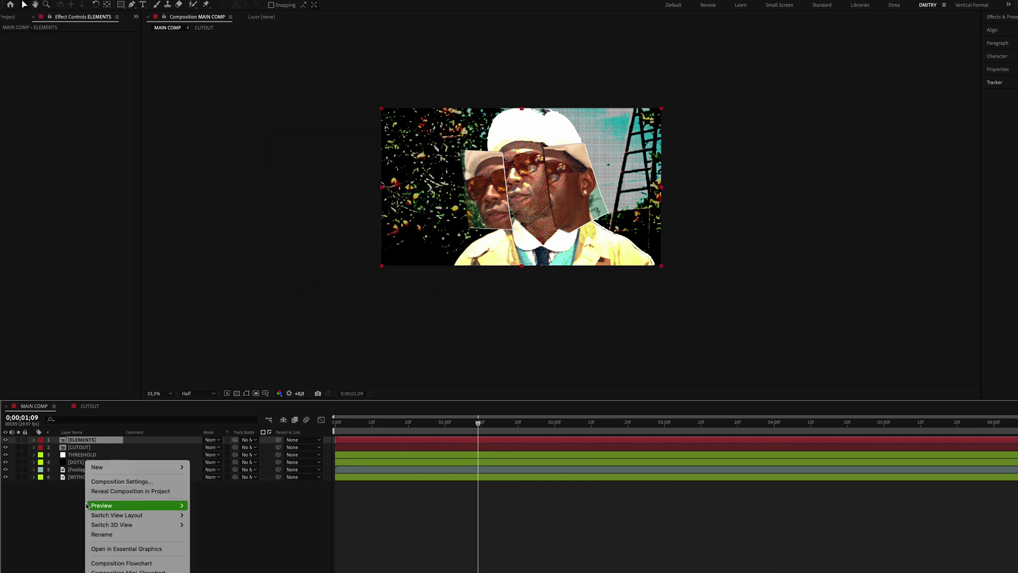
pyautogui.moveTo(132, 467)
pyautogui.click(216, 539)
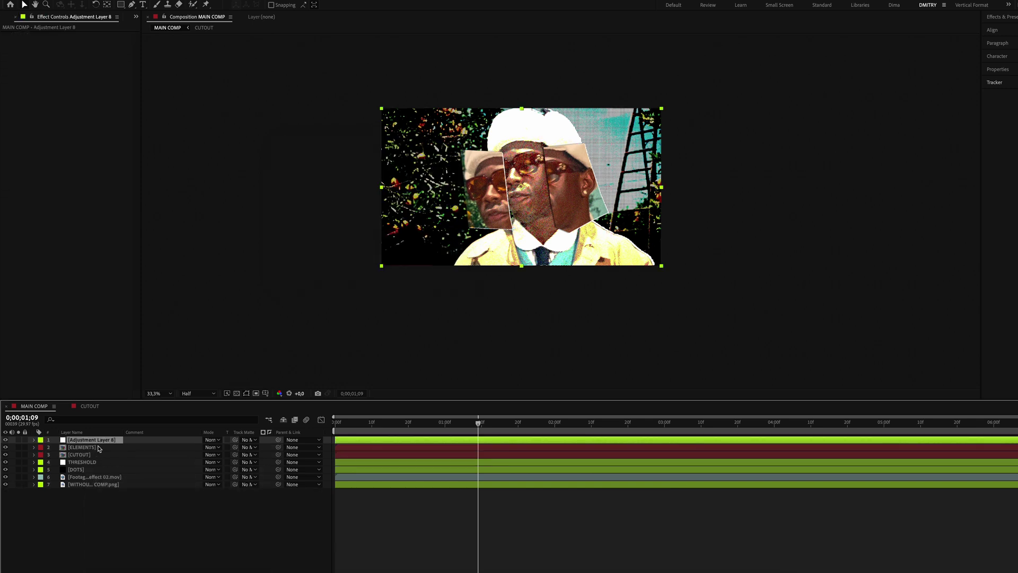
pyautogui.press('Return')
pyautogui.write('CAMERA')
pyautogui.write('SHAKE')
pyautogui.press('Return')
# Add the Transform effect to the CAMERA SHAKE layer.
pyautogui.hotkey('ctrl', 'space')
pyautogui.write('tra')
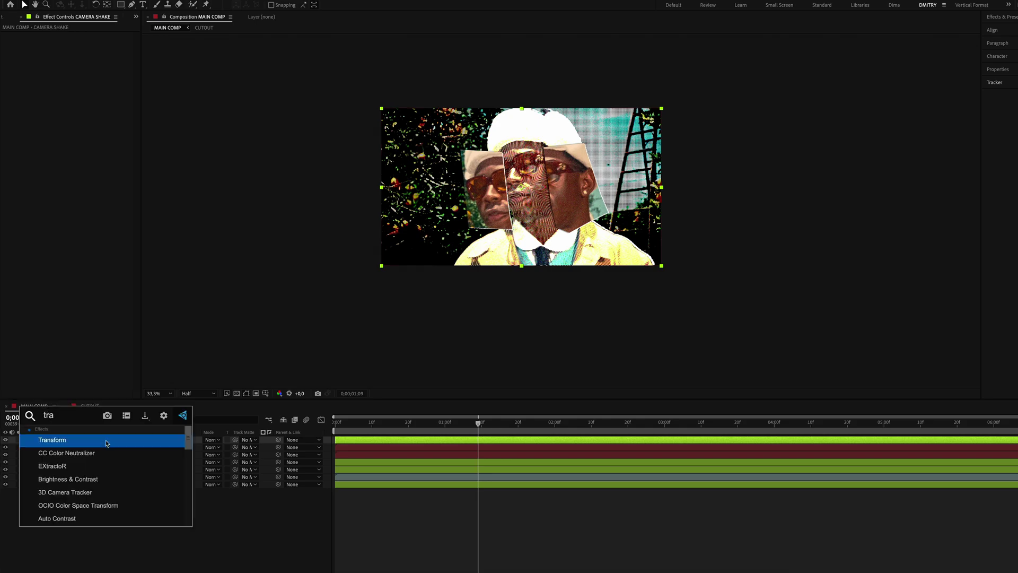
pyautogui.click(106, 442)
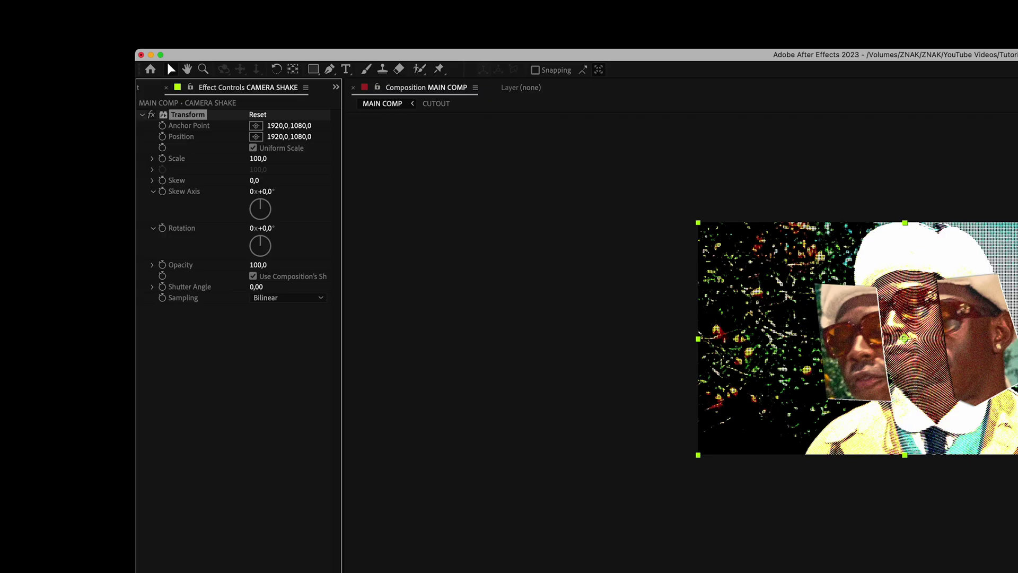
# Add the expression wiggle(30,2) to the Position of the Transform effect on the CAMERA SHAKE layer.
pyautogui.keyDown('alt'); pyautogui.click(163, 136); pyautogui.keyUp('alt')
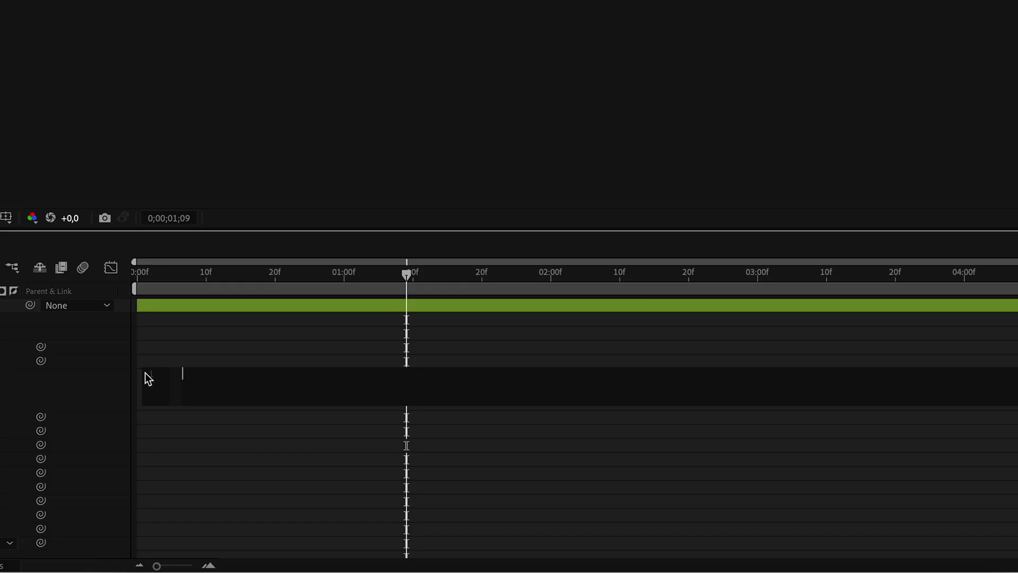
pyautogui.write('wig')
pyautogui.press('Return')
pyautogui.write('30,2')
pyautogui.click(216, 345)
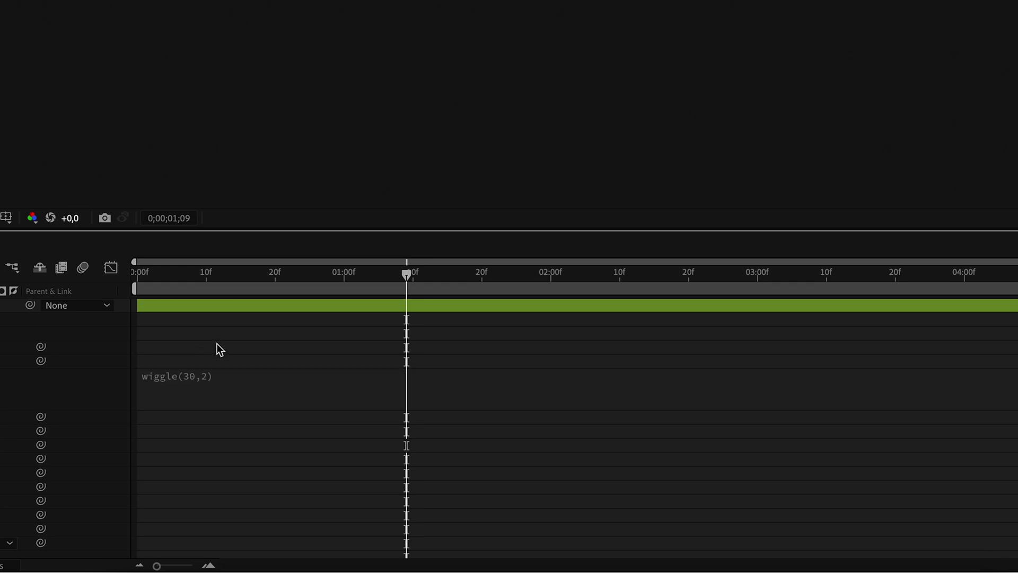
# Create an adjustment layer at the top of MAIN COMP and rename it POSTERIZE.
pyautogui.rightClick(96, 460)
pyautogui.moveTo(138, 467)
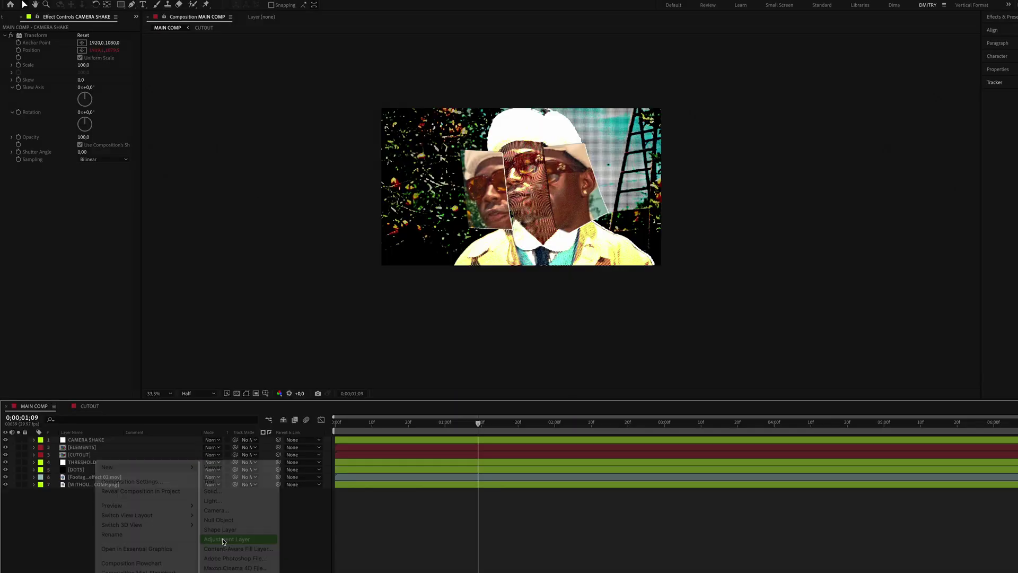
pyautogui.click(223, 539)
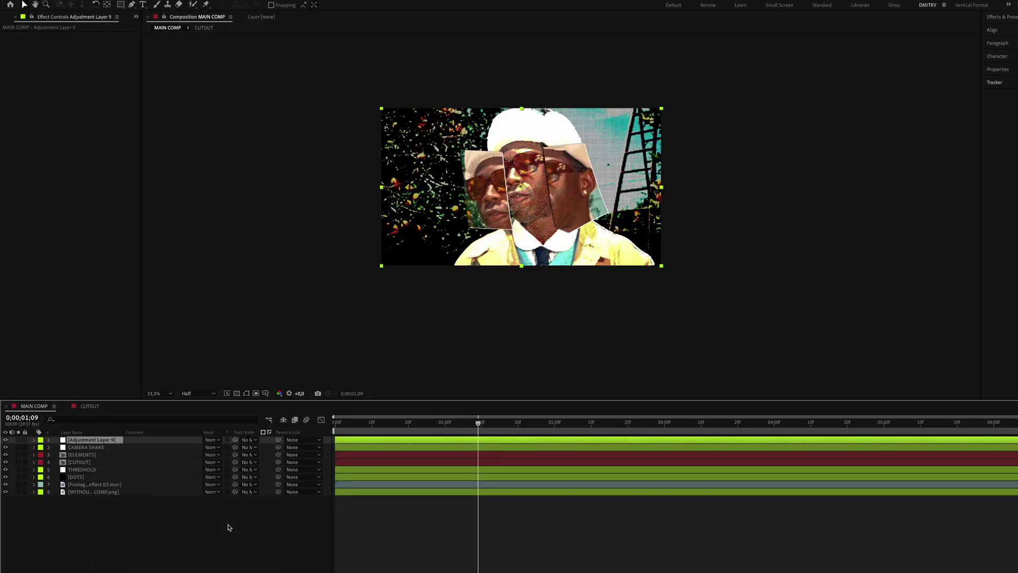
pyautogui.press('Return')
pyautogui.write('POSTERIZE')
pyautogui.press('Return')
# Apply the Posterize Time effect to the POSTERIZE layer and set its Frame Rate to 12.
pyautogui.hotkey('ctrl', 'space')
pyautogui.write('poste')
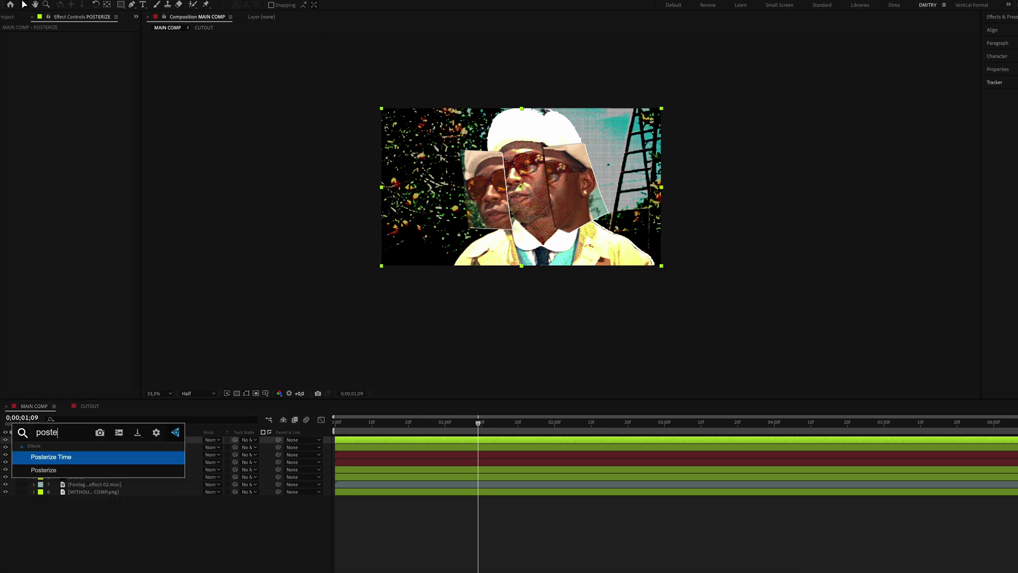
pyautogui.press('Return')
pyautogui.click(82, 43)
pyautogui.write('12')
pyautogui.press('Return')
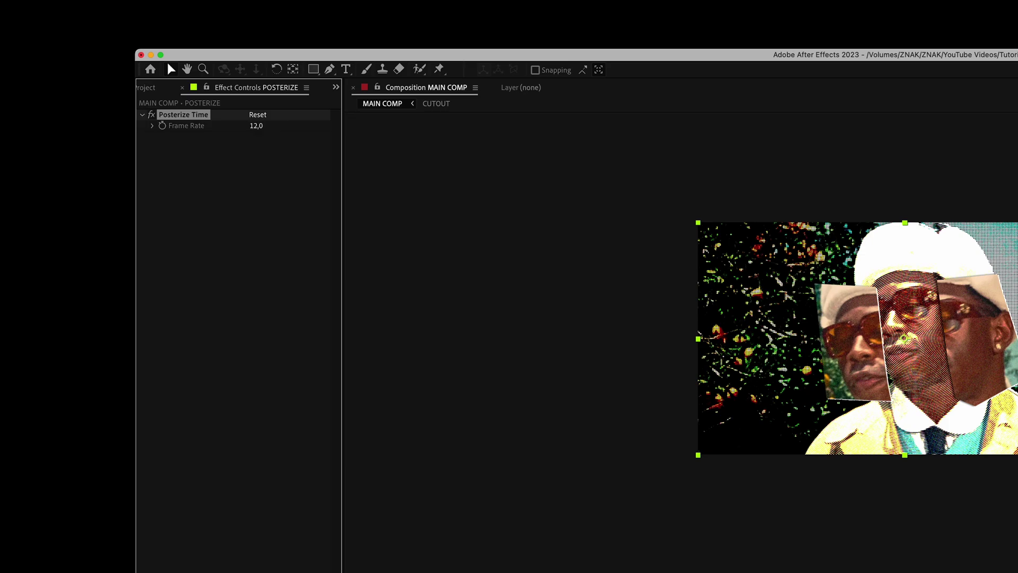
# Create another adjustment layer in MAIN COMP and rename it FLICKER.
pyautogui.rightClick(115, 514)
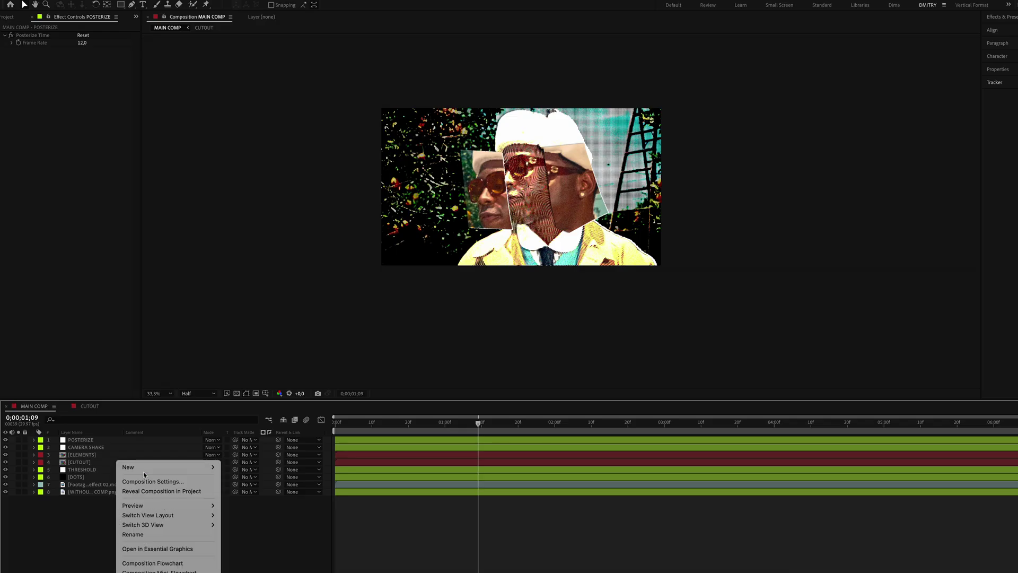
pyautogui.moveTo(159, 468)
pyautogui.click(224, 539)
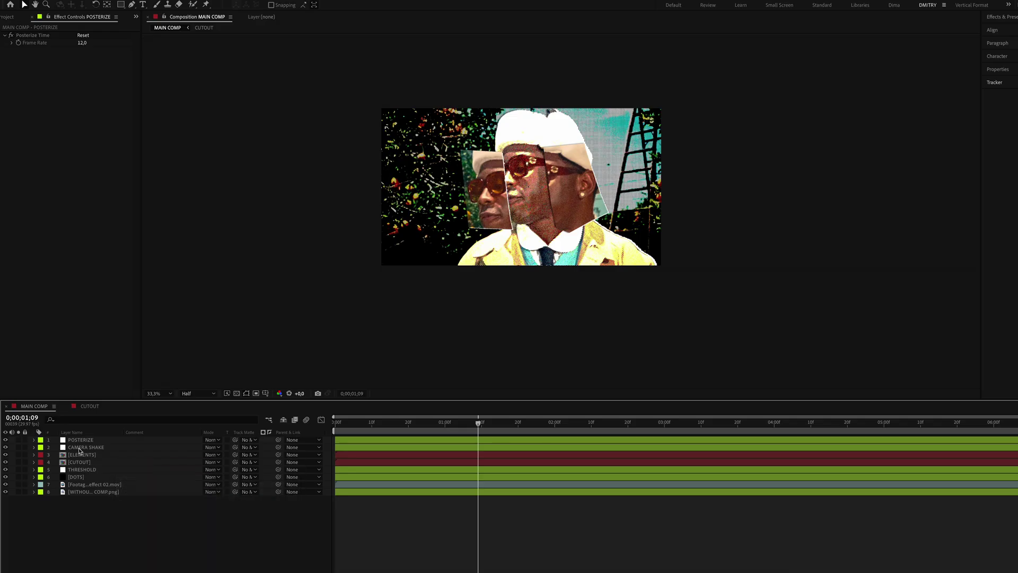
pyautogui.press('Return')
pyautogui.write('FLICKER')
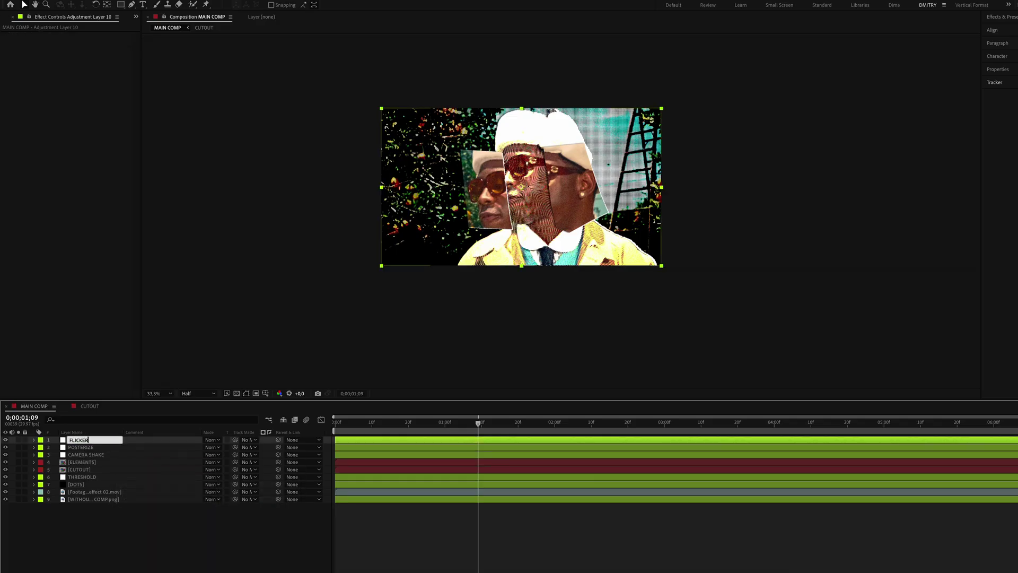
pyautogui.press('Return')
# Apply the Brightness & Contrast effect to the FLICKER layer.
pyautogui.hotkey('ctrl', 'space')
pyautogui.write('bri')
pyautogui.press('Return')
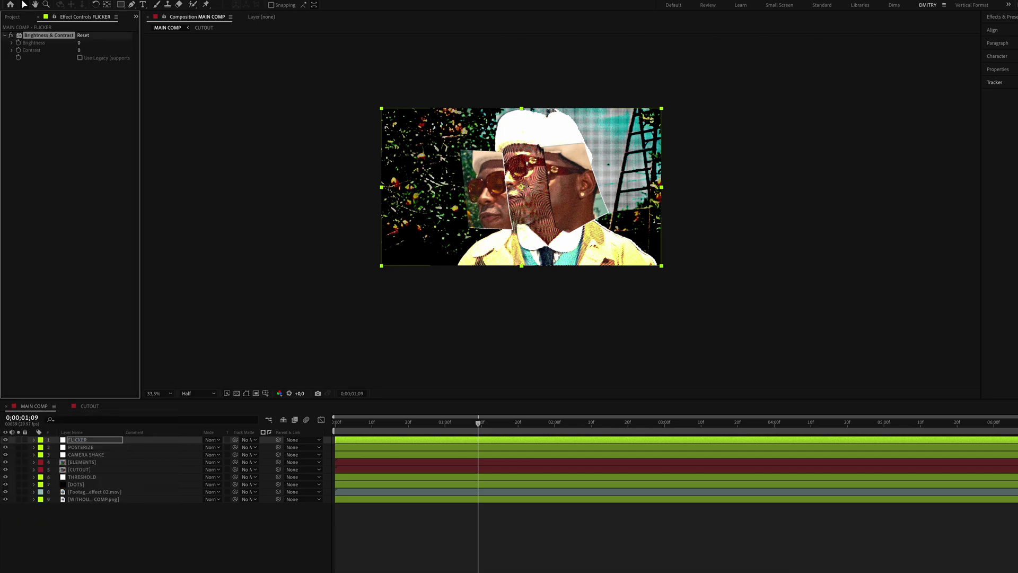
# Add the expression wiggle(10,40) to the FLICKER layer's Brightness and move the layer below POSTERIZE.
pyautogui.keyDown('alt'); pyautogui.click(18, 43); pyautogui.keyUp('alt')
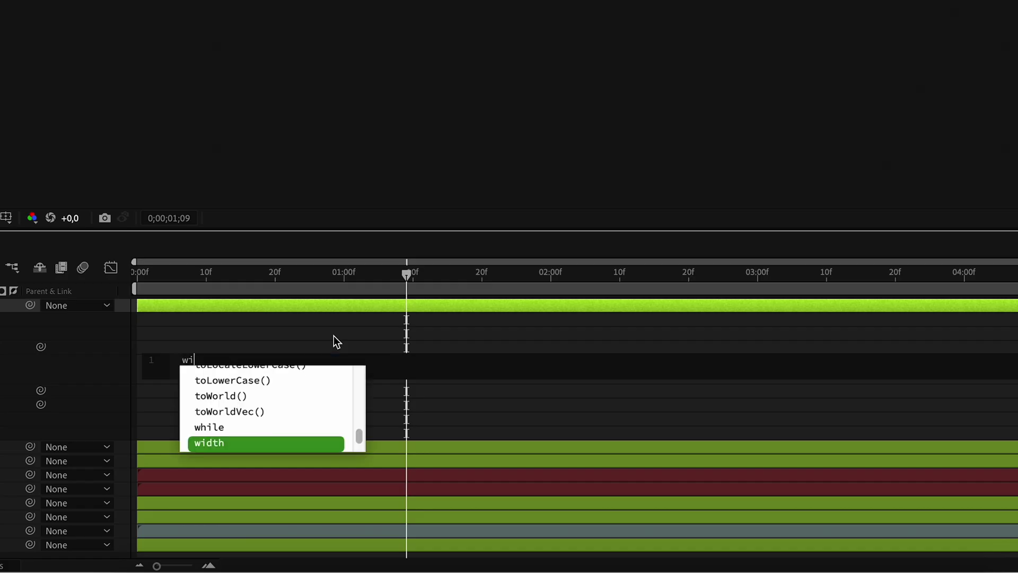
pyautogui.write('gg')
pyautogui.press('Return')
pyautogui.write('10')
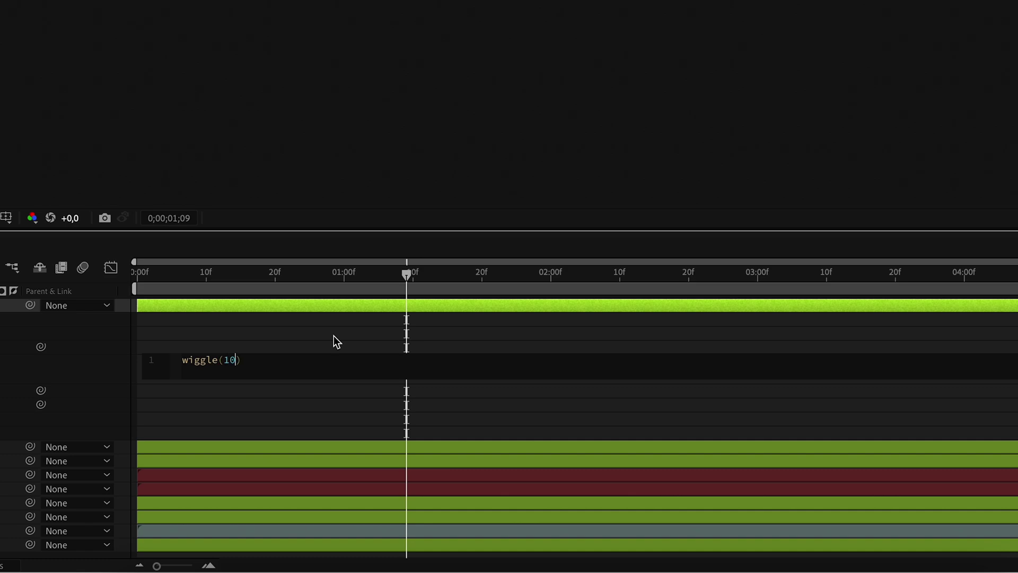
pyautogui.write(',40')
pyautogui.click(333, 335)
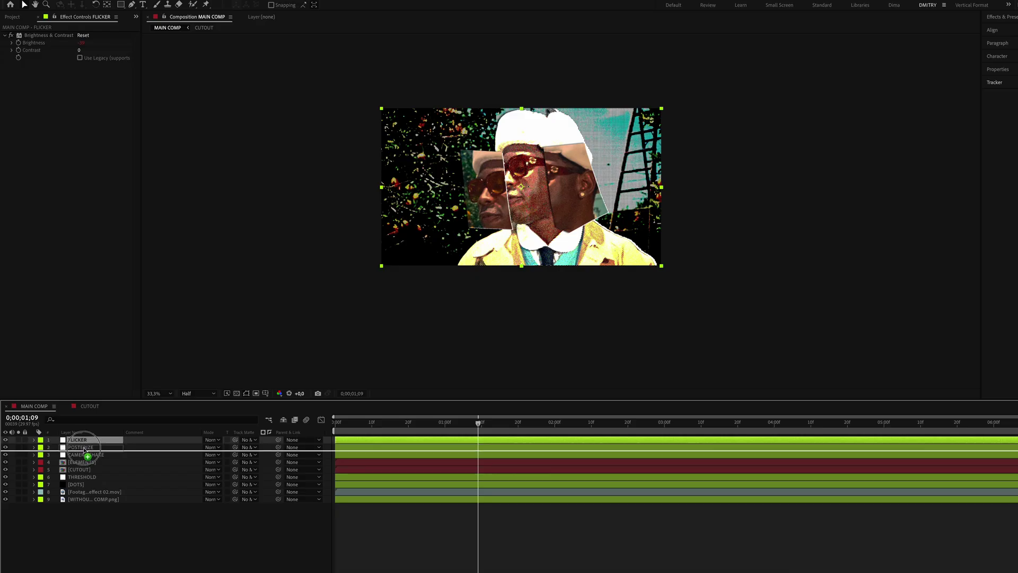
pyautogui.moveTo(85, 450); pyautogui.dragTo(86, 450)
pyautogui.click(91, 509)
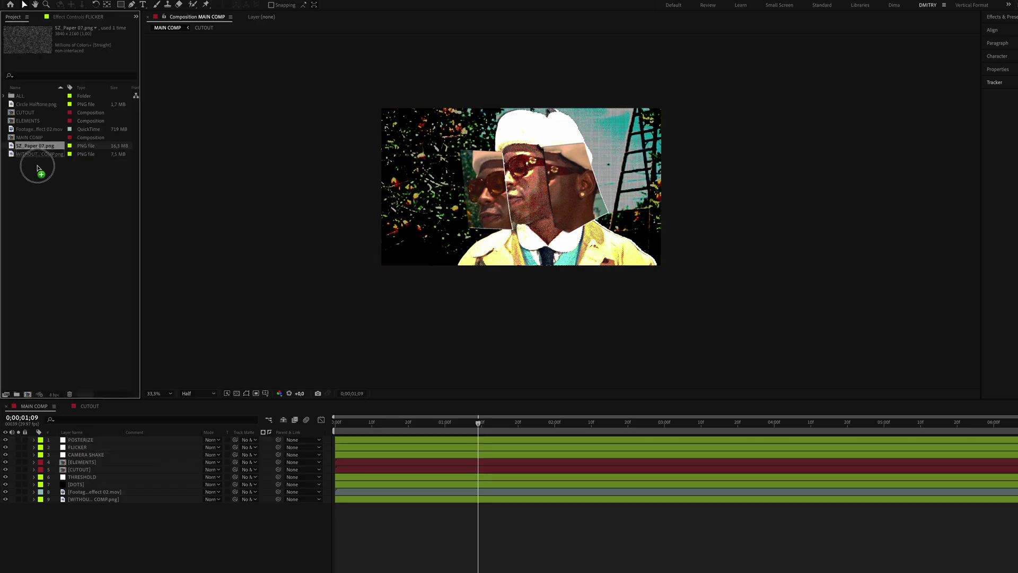
# Place SZ_Paper 07.png above all layers in MAIN COMP and set its blending mode to Screen.
pyautogui.moveTo(79, 439); pyautogui.dragTo(79, 440)
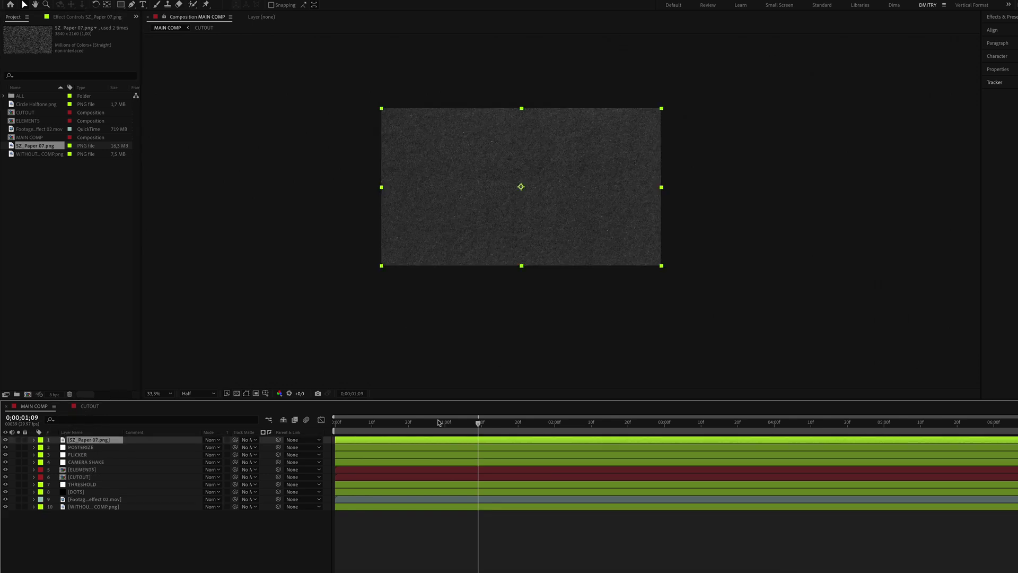
pyautogui.click(212, 441)
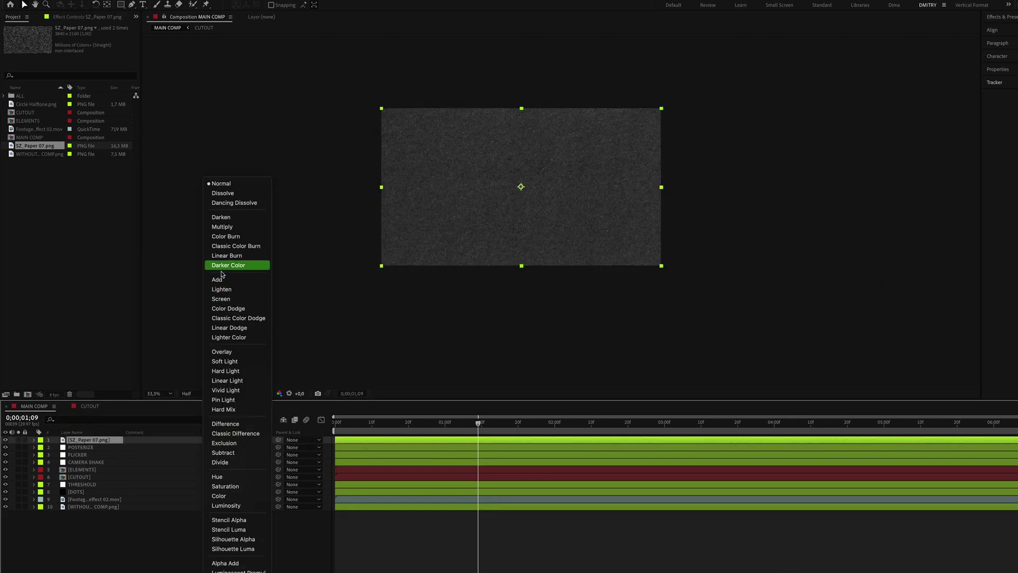
pyautogui.click(226, 300)
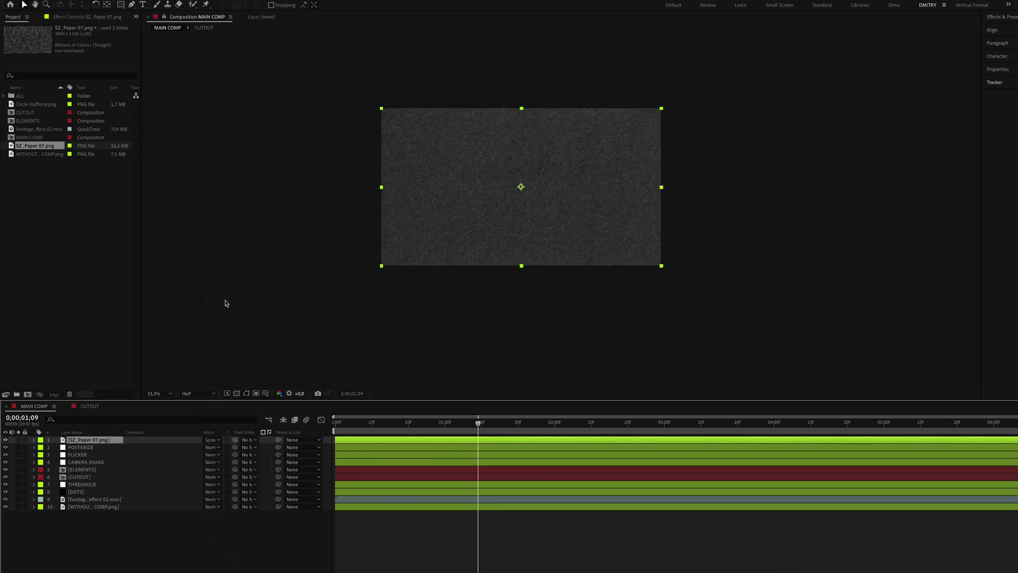
# Apply the Curves effect to the SZ_Paper 07.png layer and adjust its RGB curve near the midpoint.
pyautogui.hotkey('ctrl', 'space')
pyautogui.write('c')
pyautogui.click(138, 454)
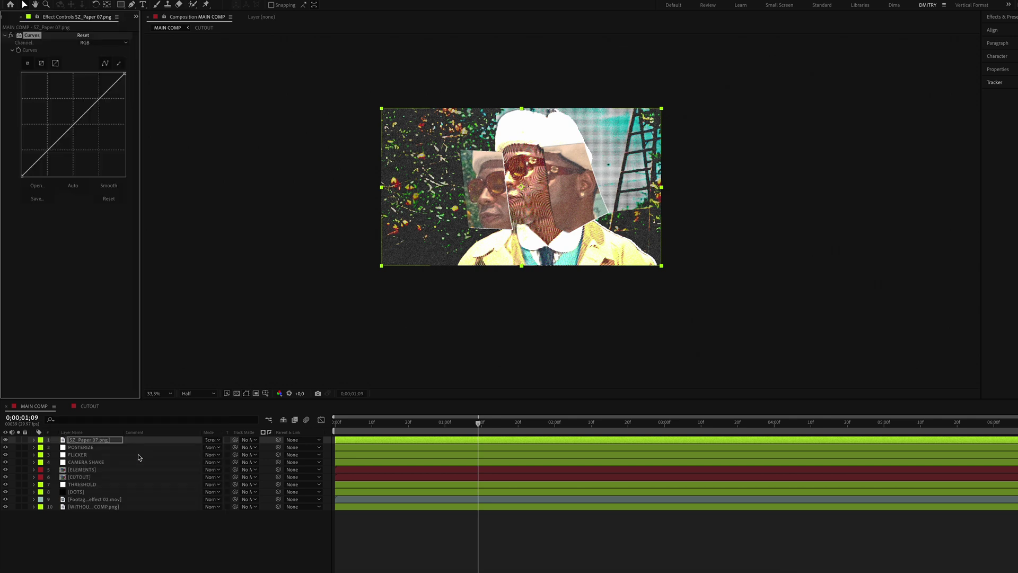
pyautogui.moveTo(240, 253); pyautogui.dragTo(244, 252)
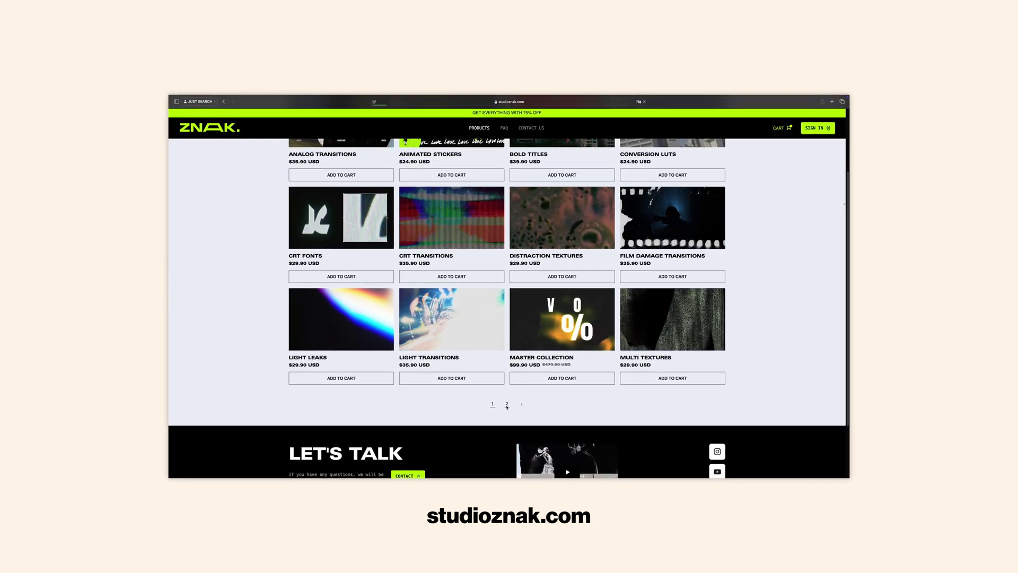
# Open the second page of the product listing on the studioznak.com website in the browser.
pyautogui.click(507, 405)
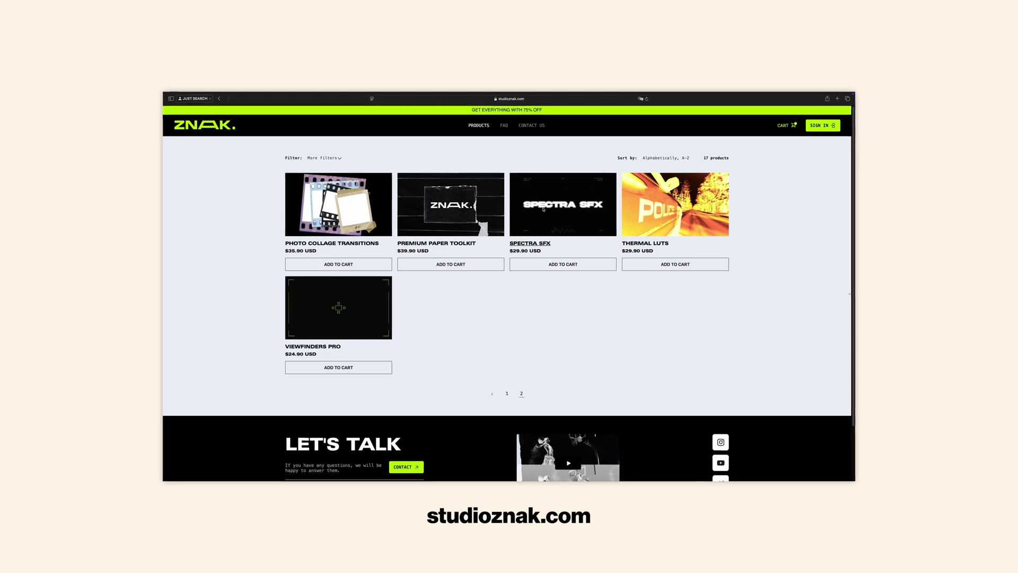